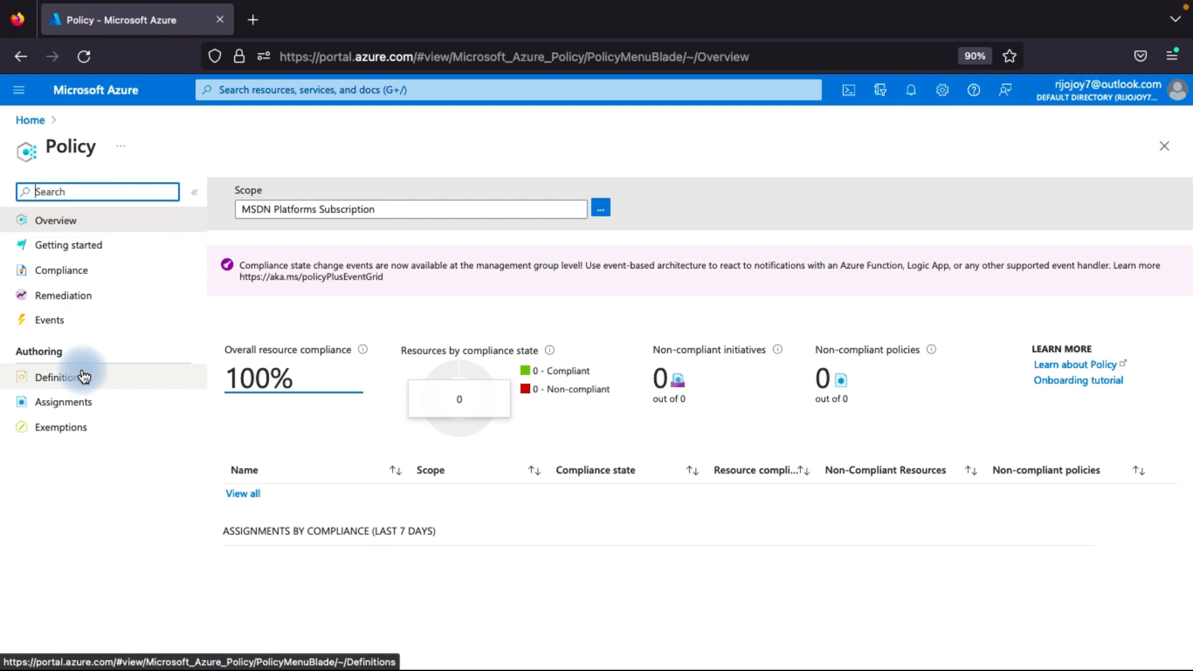
# Open the policy definitions list and examine the available definition type and category filter options.
pyautogui.click(62, 381)
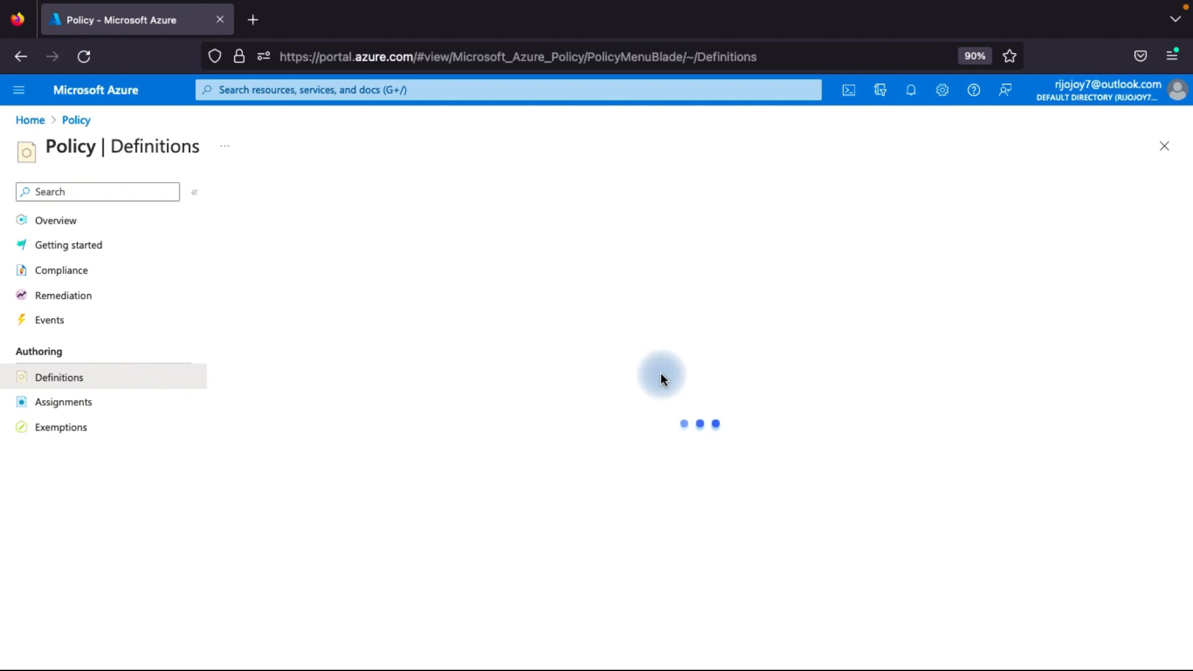
pyautogui.scroll(-3, 655, 586)
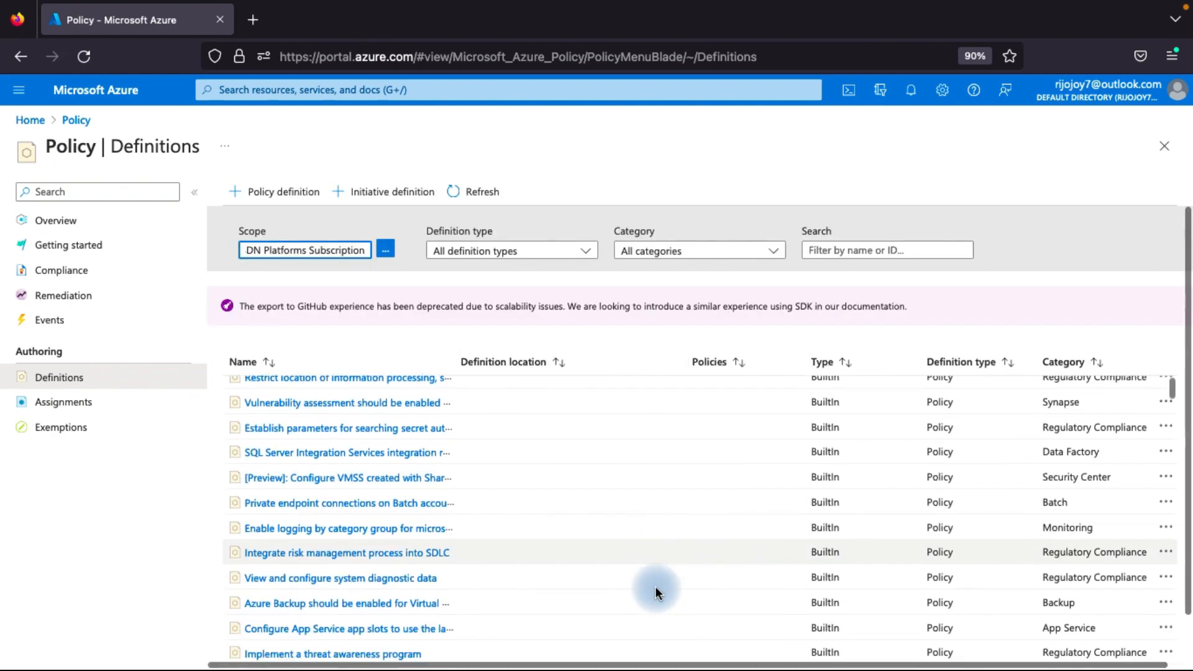
pyautogui.scroll(3, 808, 453)
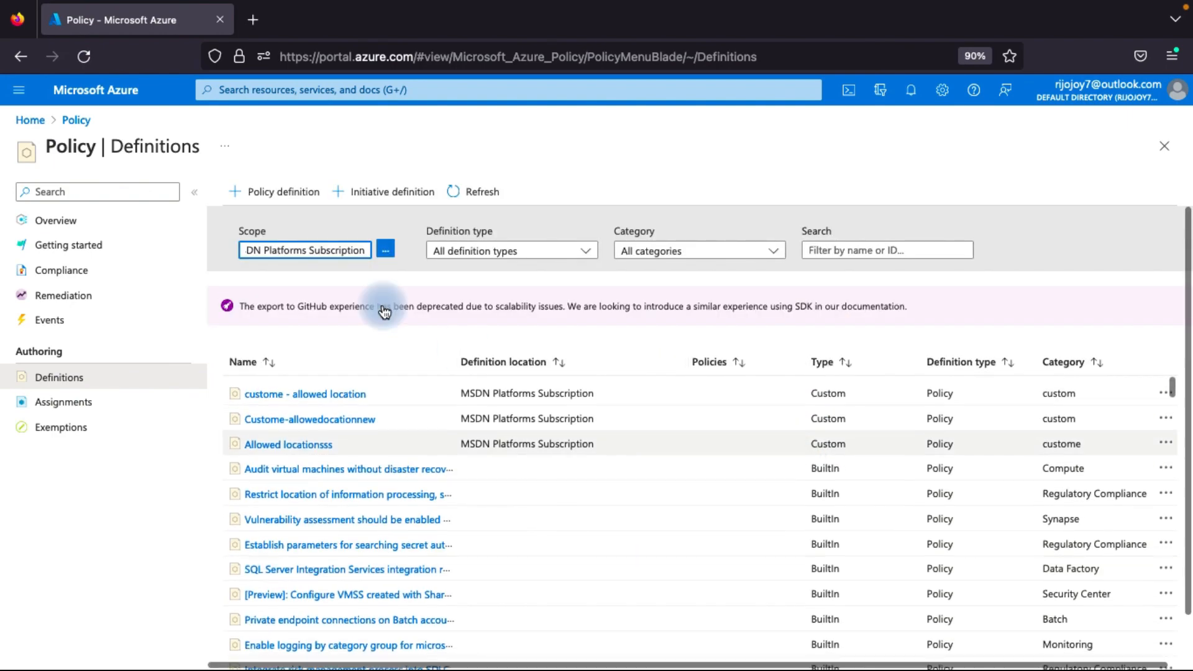
pyautogui.click(490, 250)
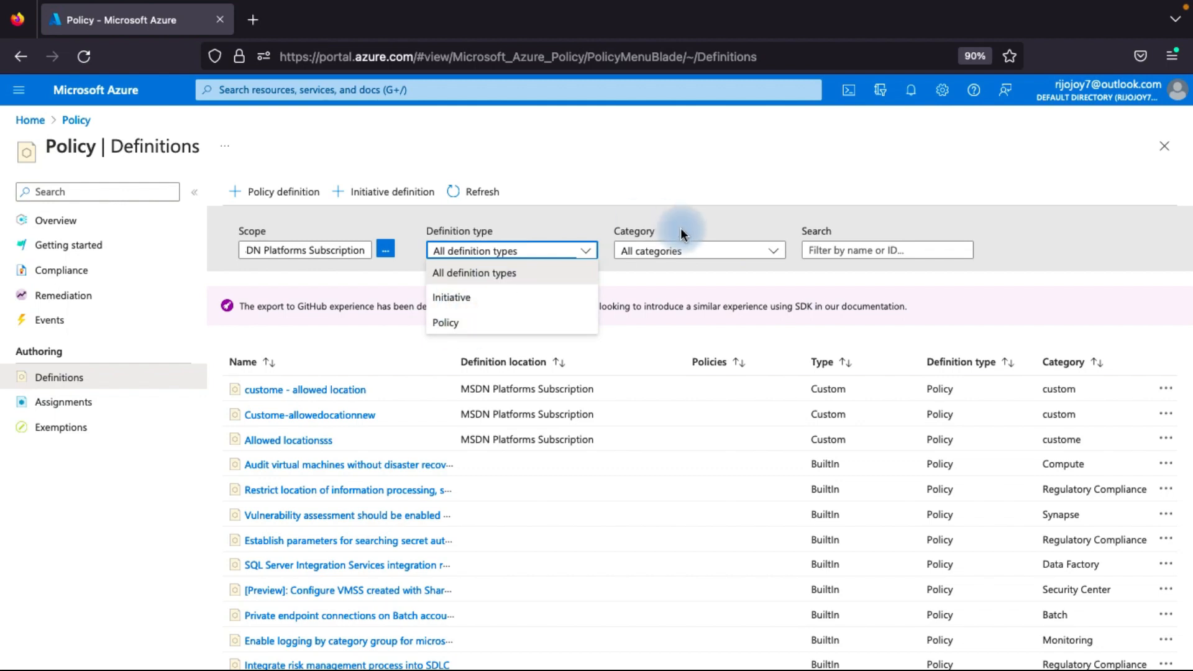
pyautogui.click(628, 207)
pyautogui.click(663, 256)
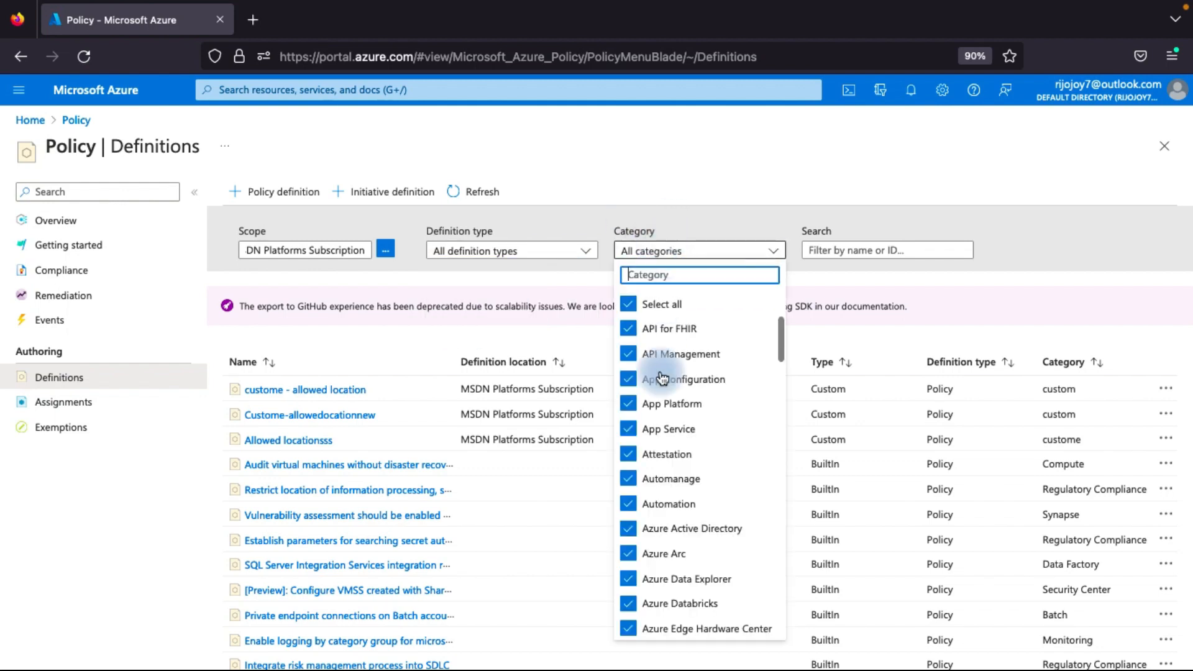
pyautogui.click(799, 184)
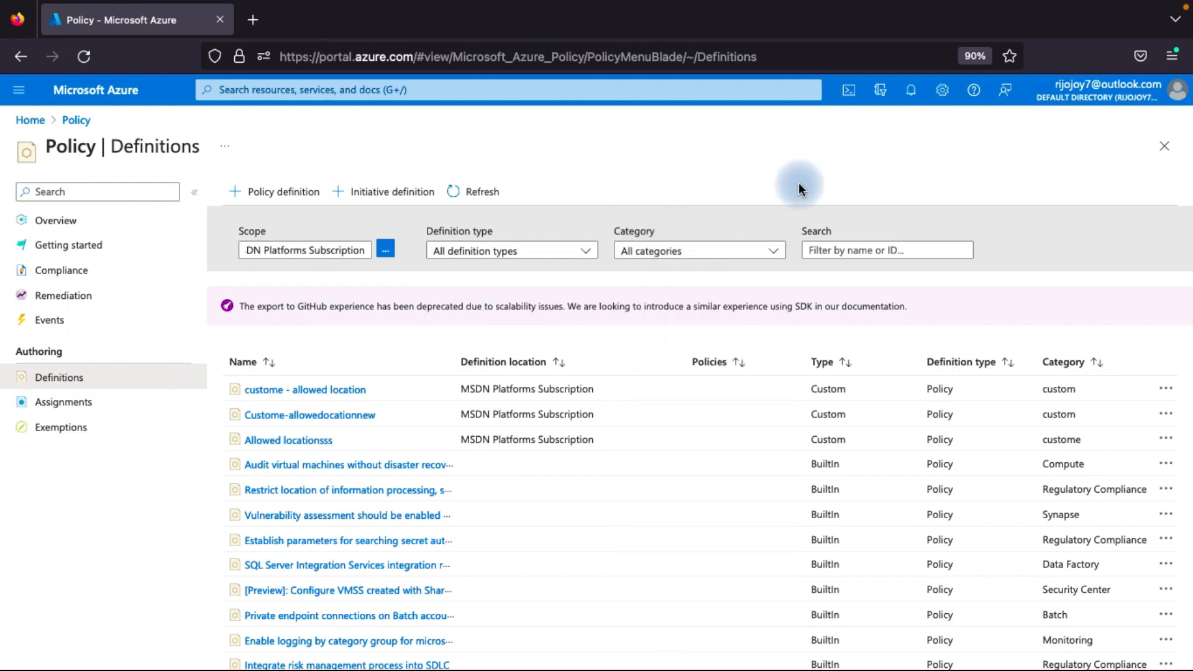
# Search the policy definitions for "location" and review the built-in Allowed locations definition.
pyautogui.click(833, 249)
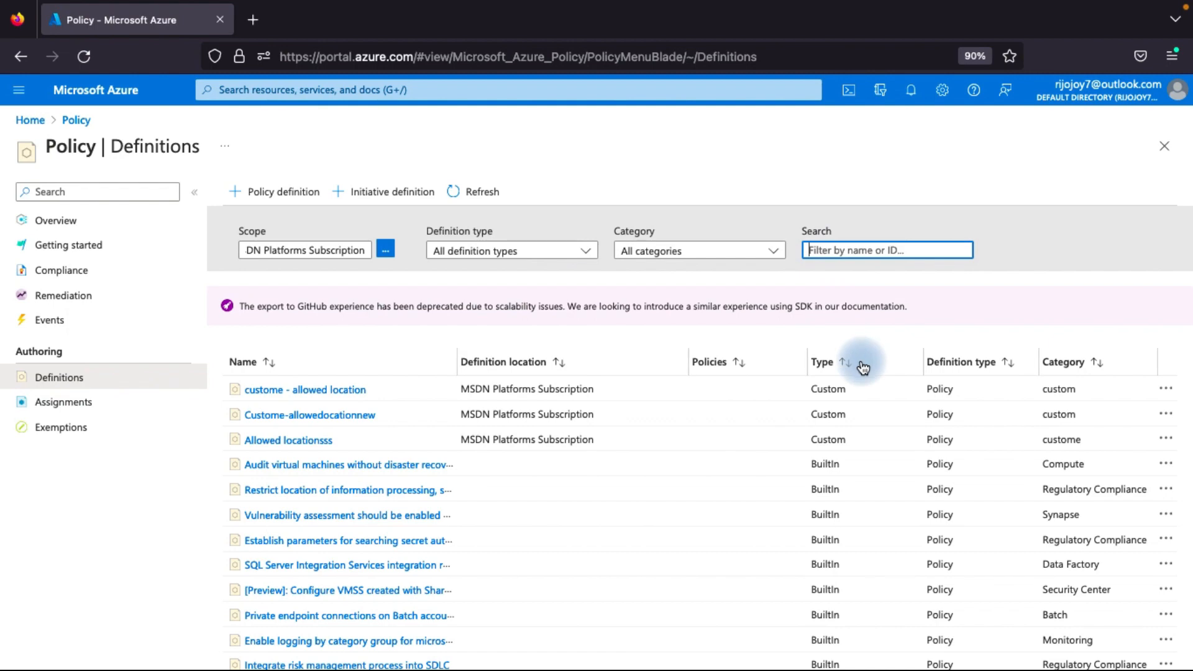
pyautogui.scroll(-15, 490, 413)
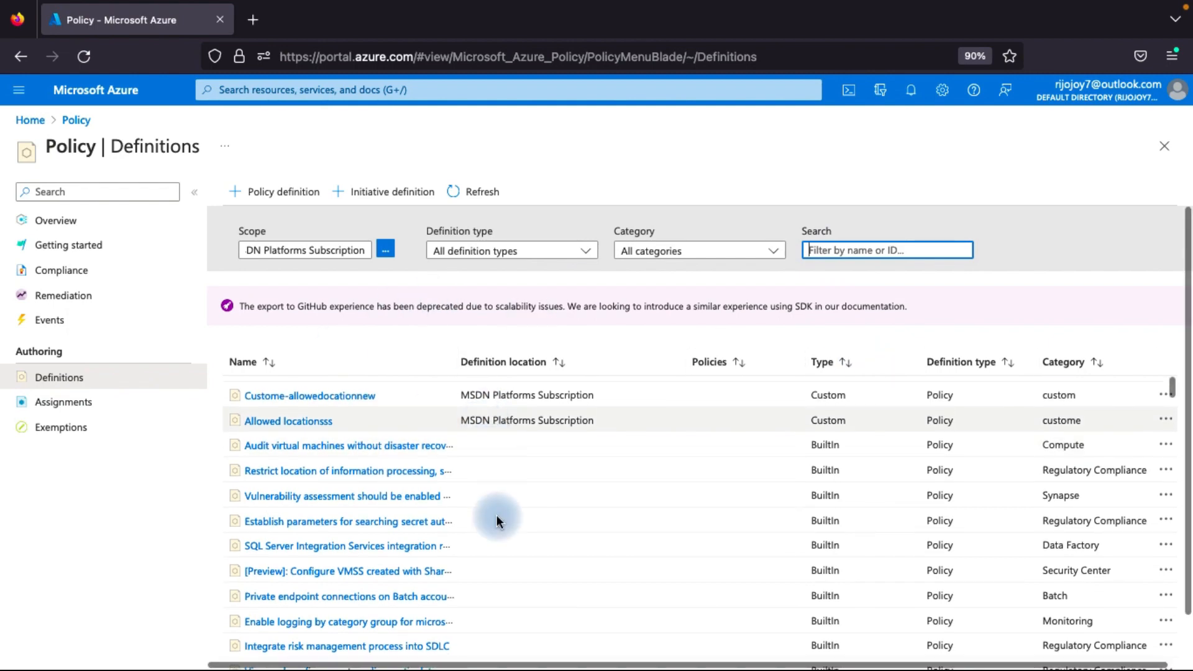
pyautogui.scroll(15, 495, 520)
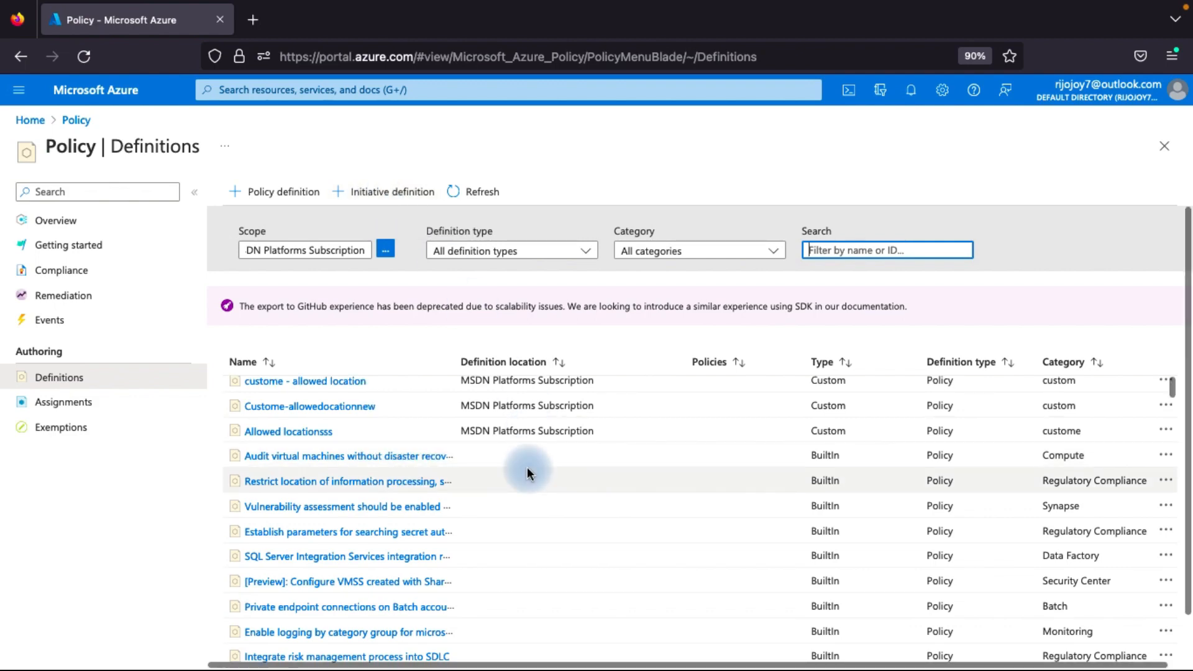
pyautogui.scroll(-5, 527, 467)
pyautogui.scroll(5, 527, 468)
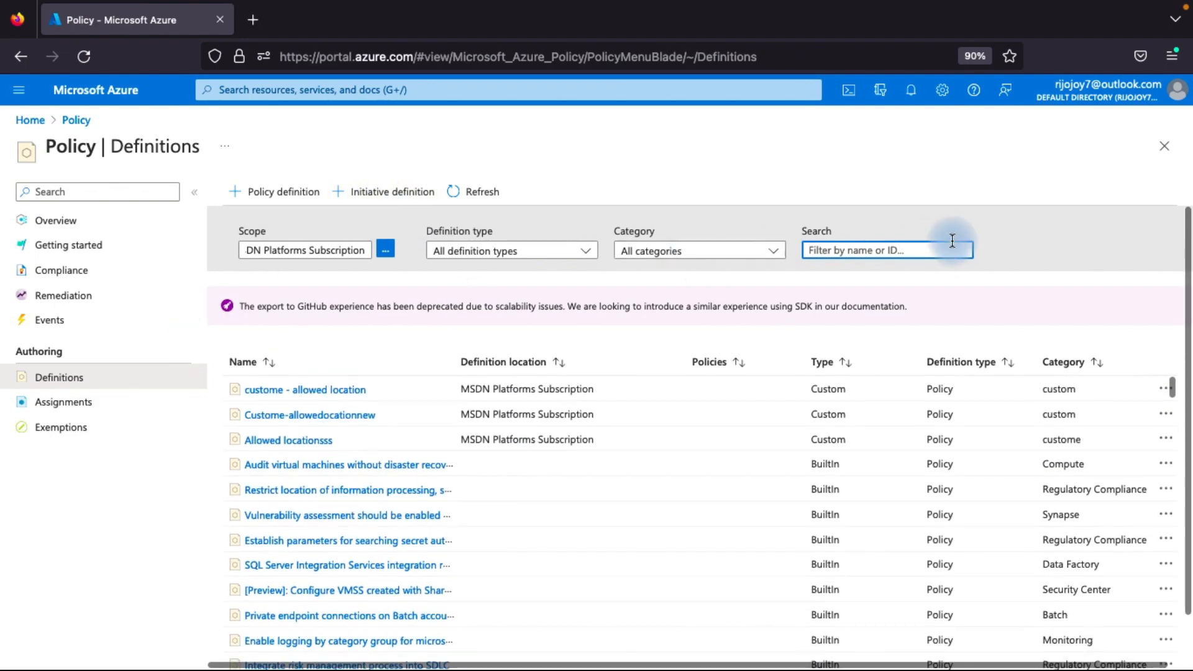
pyautogui.write('lo')
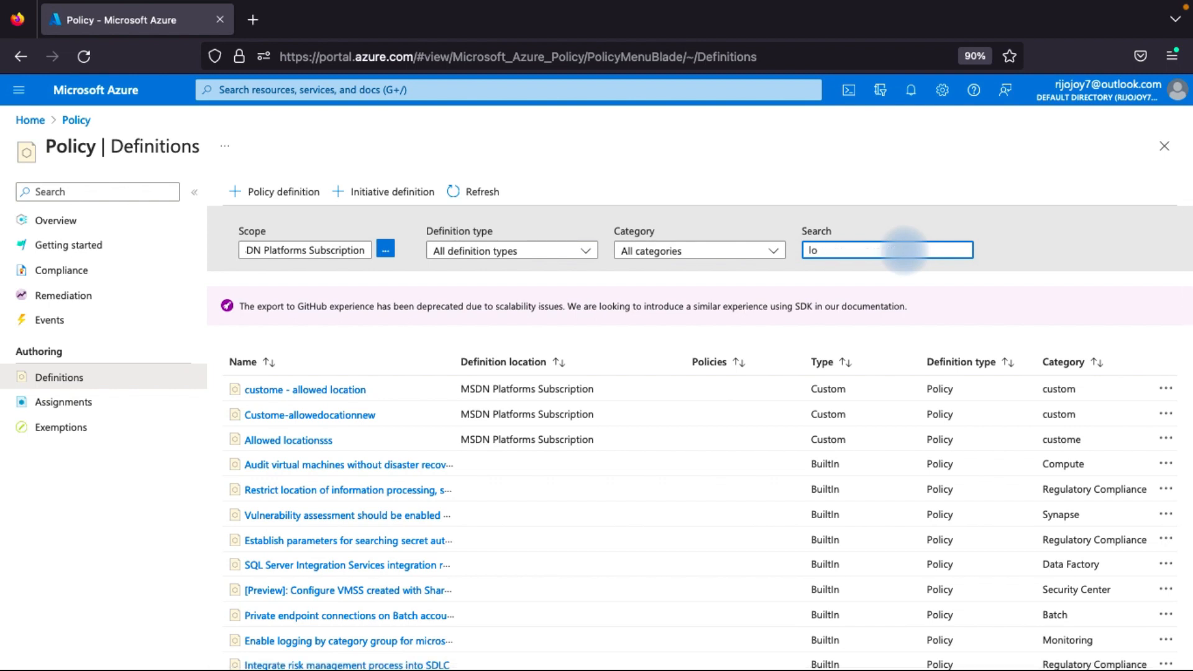
pyautogui.write('cation')
pyautogui.scroll(-2, 846, 475)
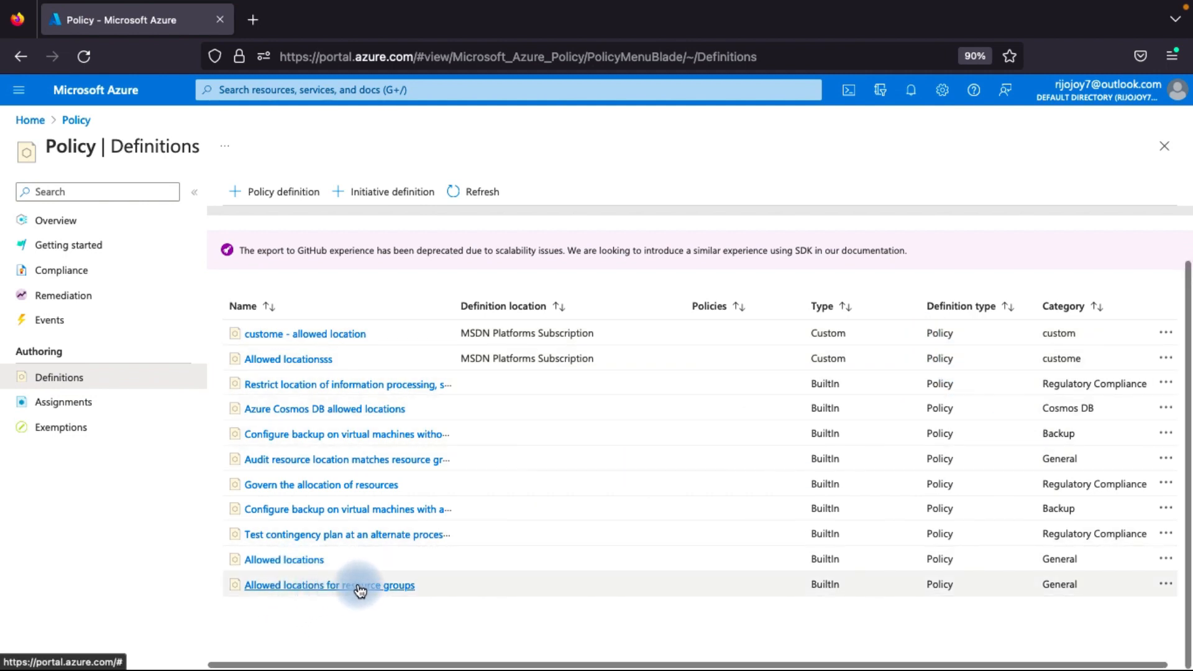
pyautogui.click(287, 562)
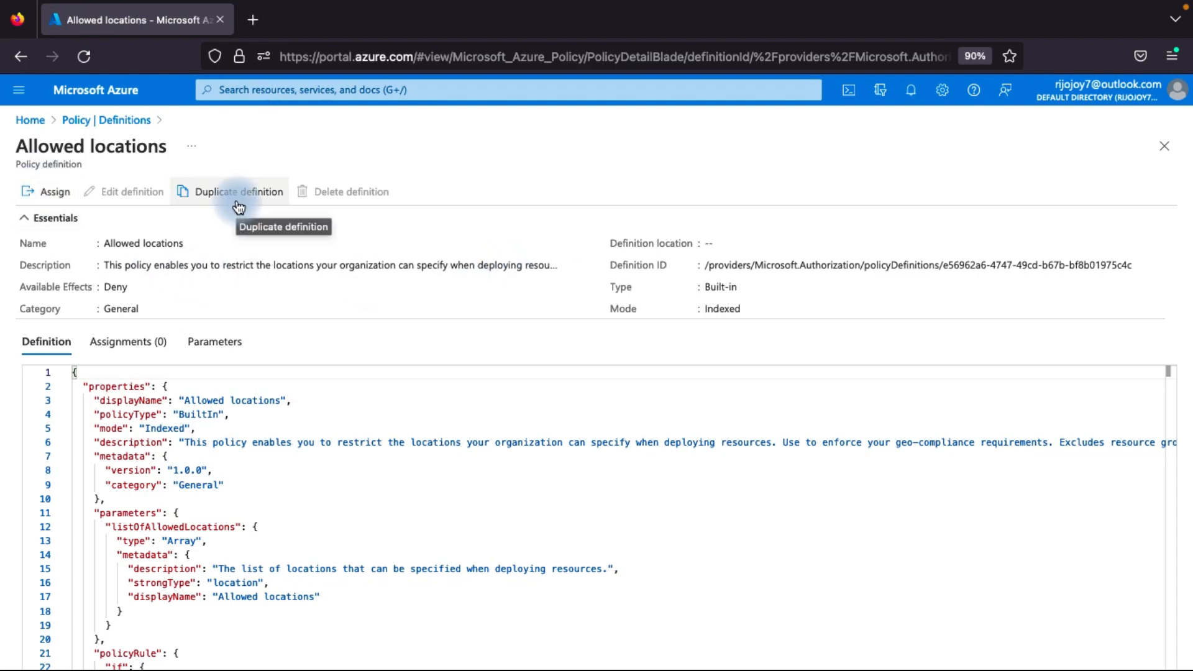
pyautogui.click(1175, 161)
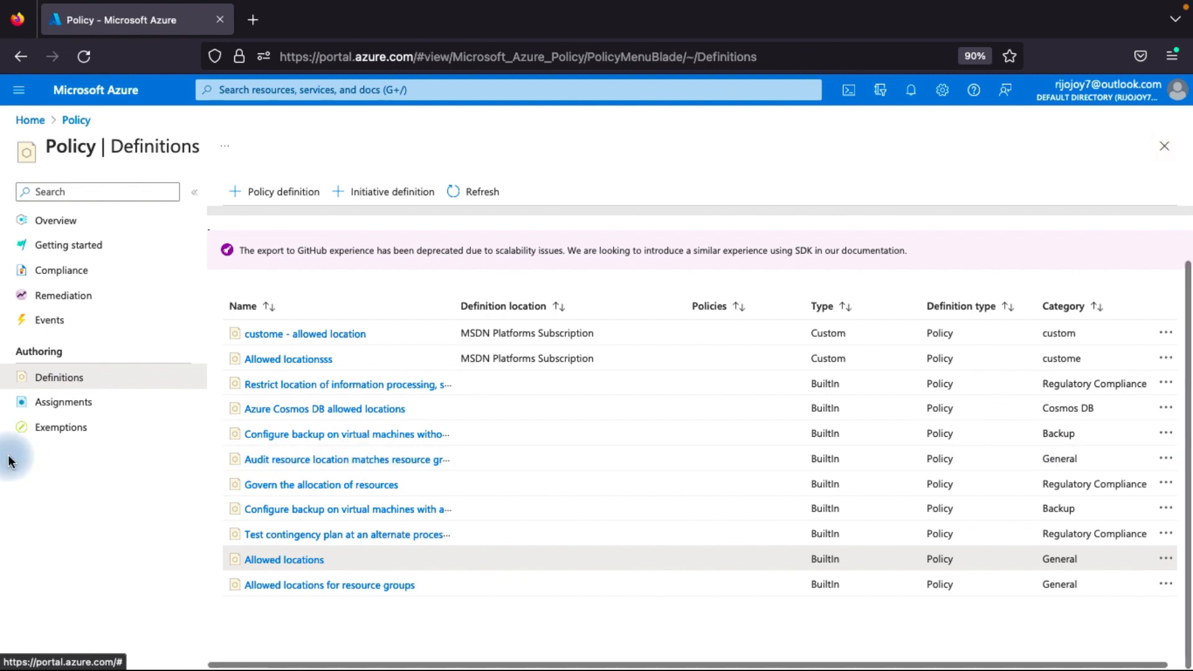
# Review the policy assignments and the policy exemptions for the subscription.
pyautogui.click(75, 411)
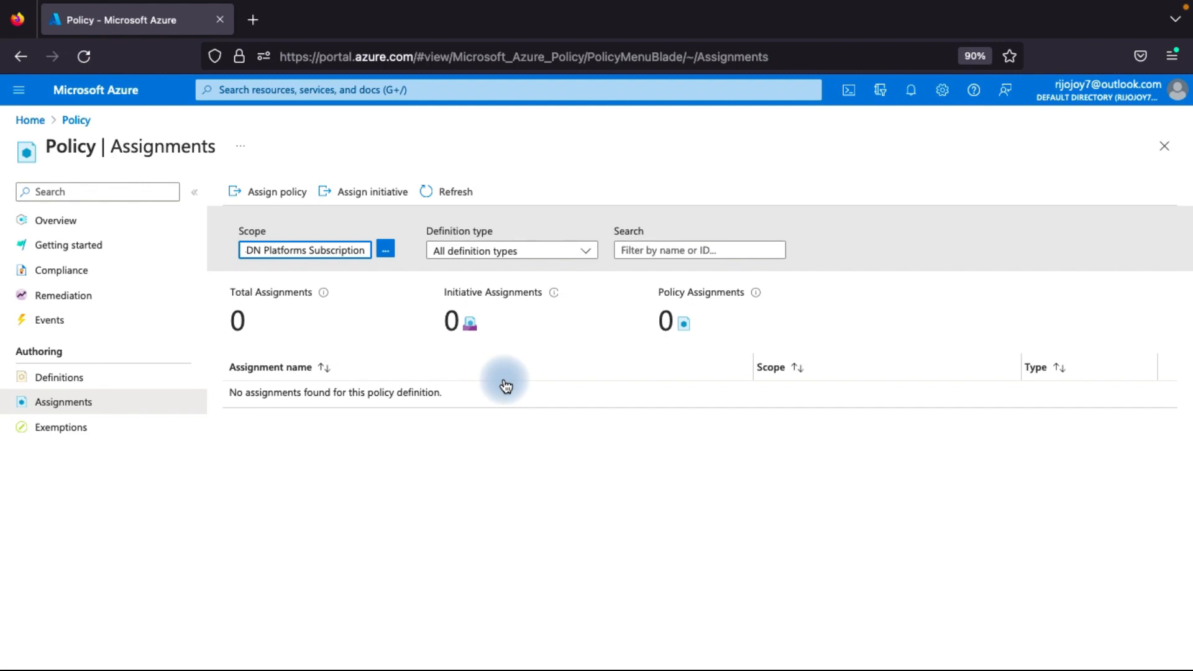
pyautogui.click(71, 427)
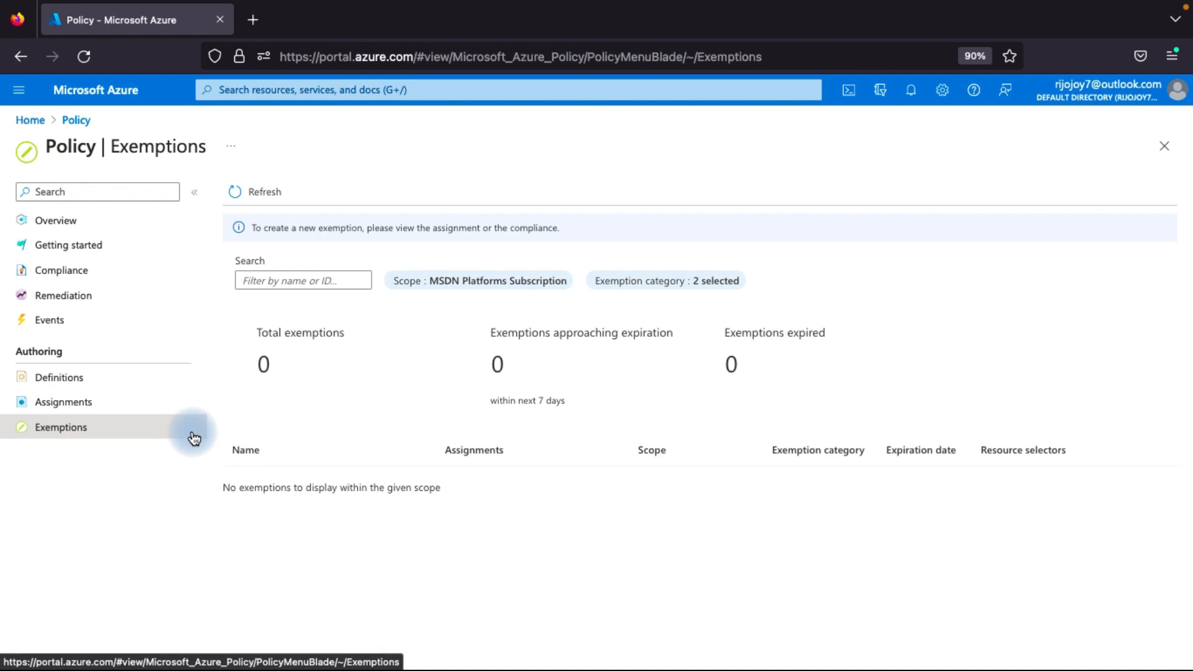
# Create a resource group named RG_EastUSonly in the MSDN Platforms Subscription, keeping the default East US region and no tags.
pyautogui.click(127, 90)
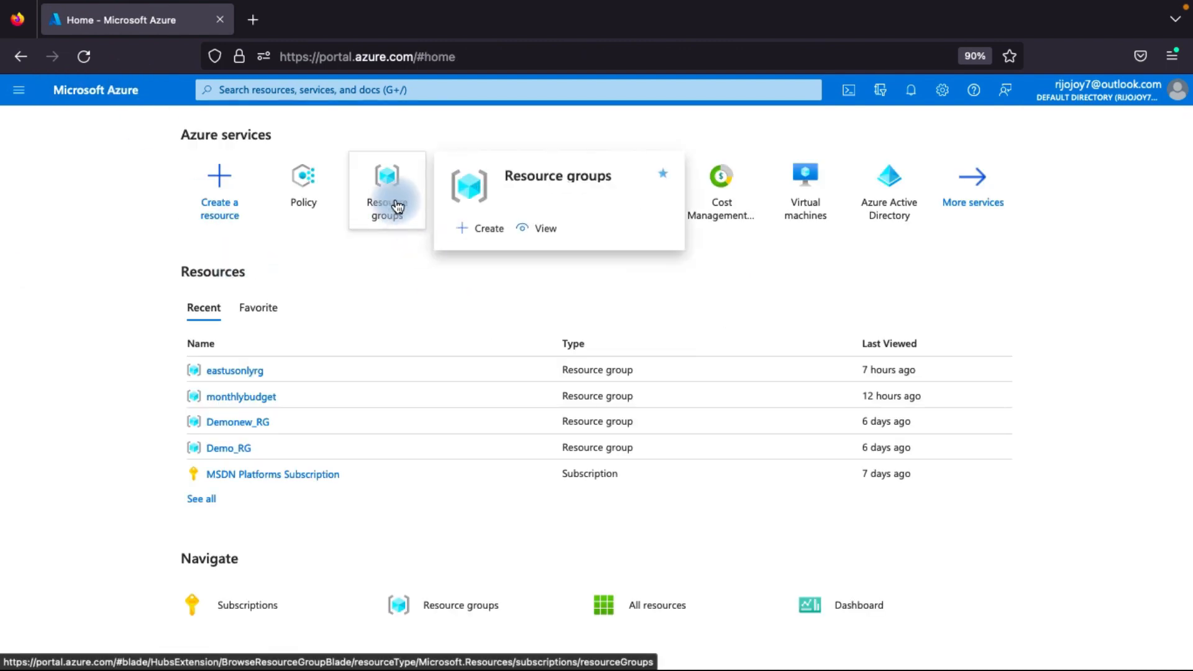
pyautogui.click(396, 207)
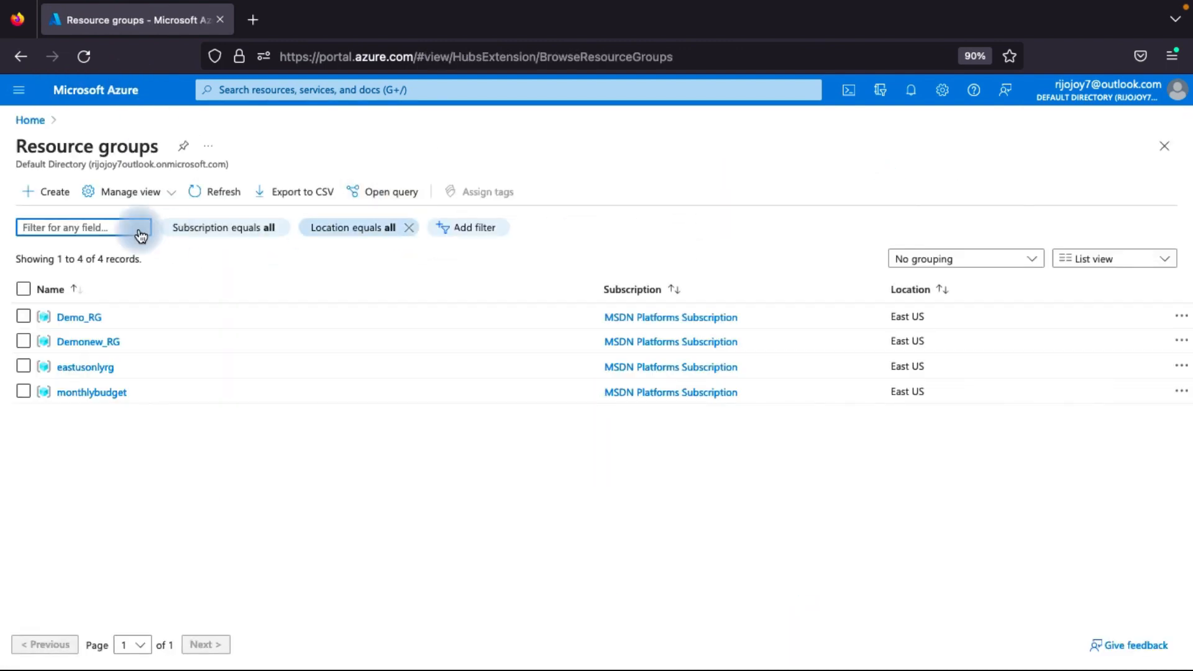
pyautogui.click(50, 201)
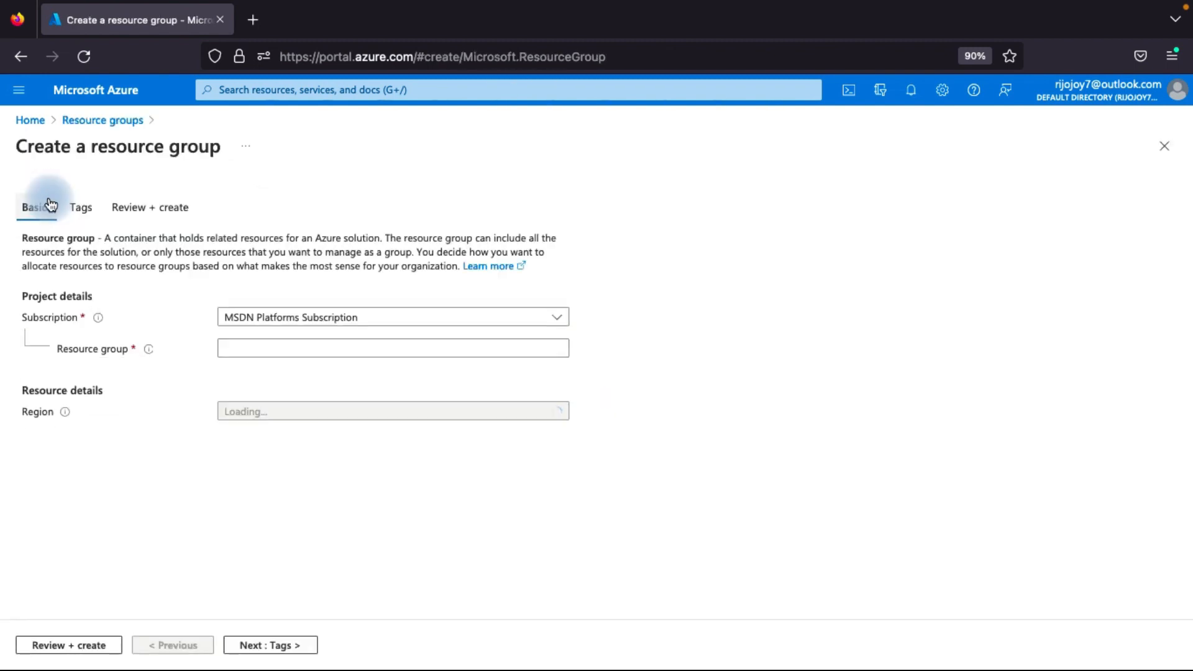
pyautogui.click(272, 345)
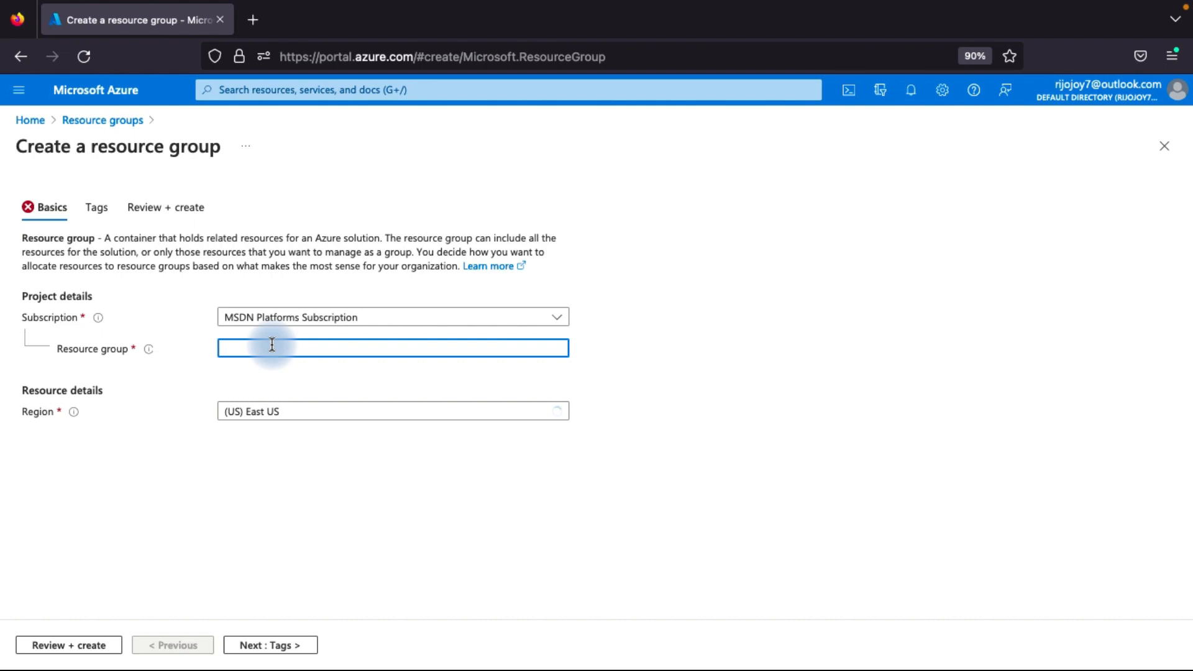
pyautogui.write('RG_Ea')
pyautogui.write('stUSonly')
pyautogui.click(267, 644)
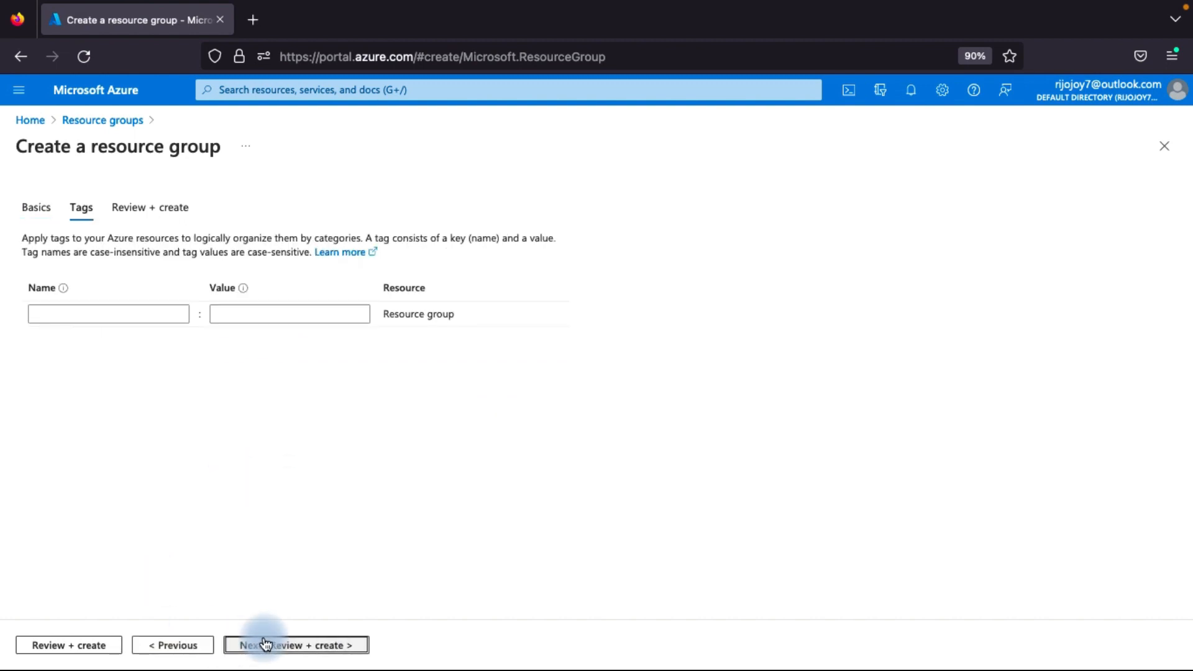
pyautogui.click(307, 647)
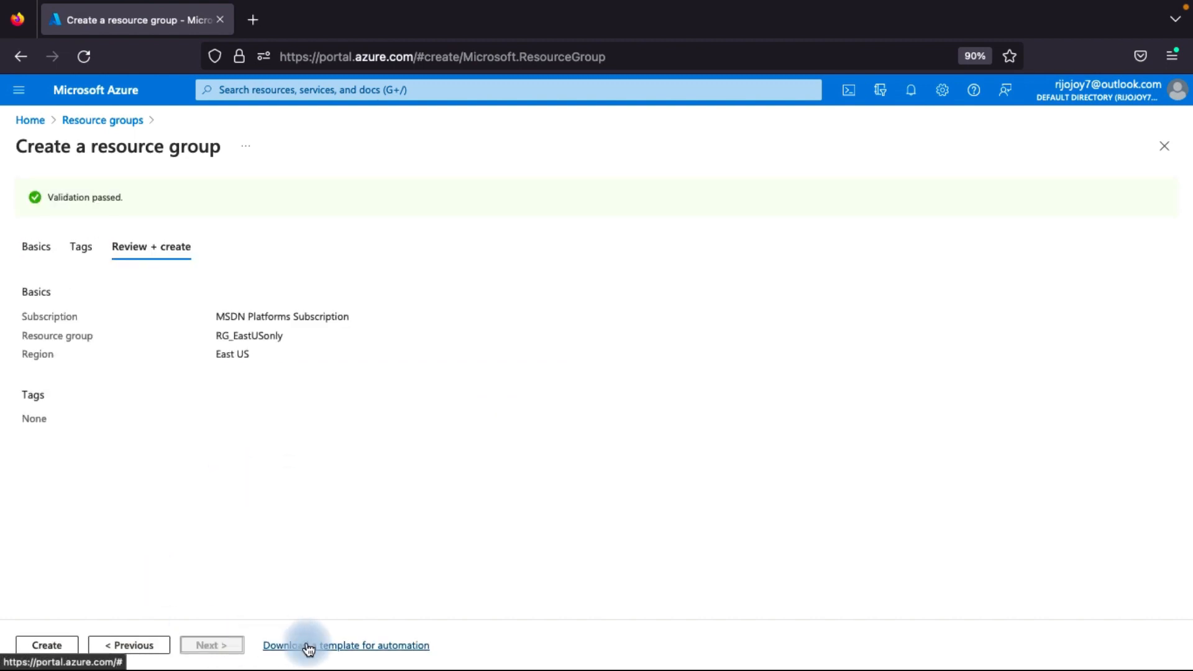
pyautogui.click(52, 648)
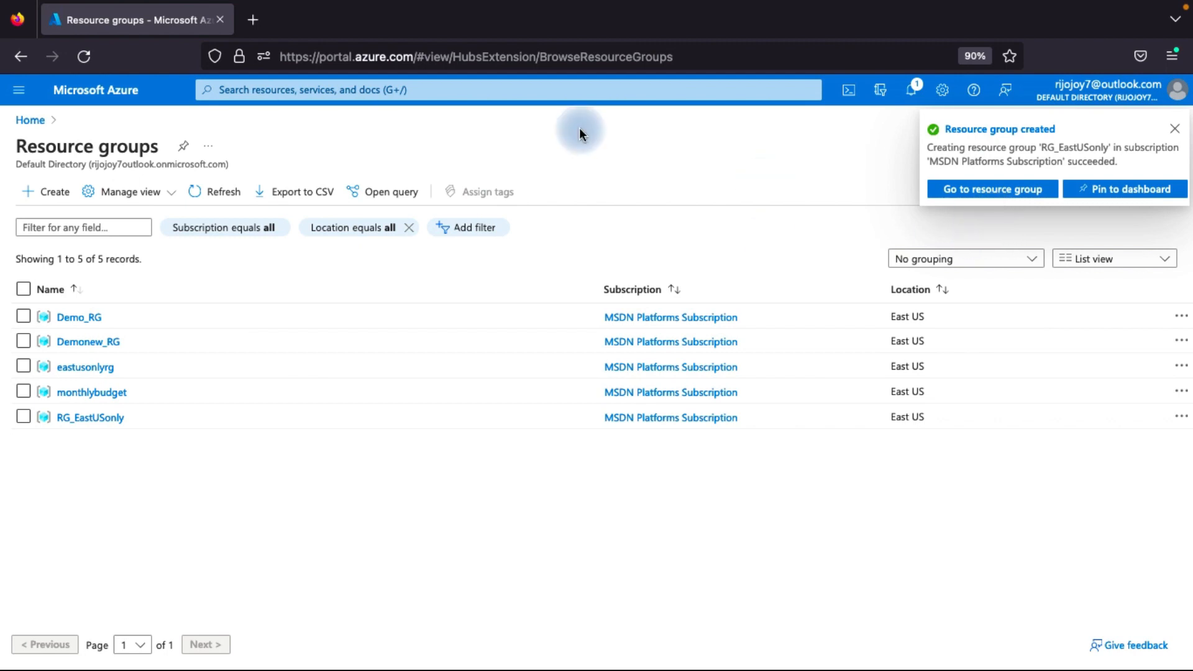
# Open the RG_EastUSonly resource group and start adding a resource to it from the Marketplace.
pyautogui.click(109, 424)
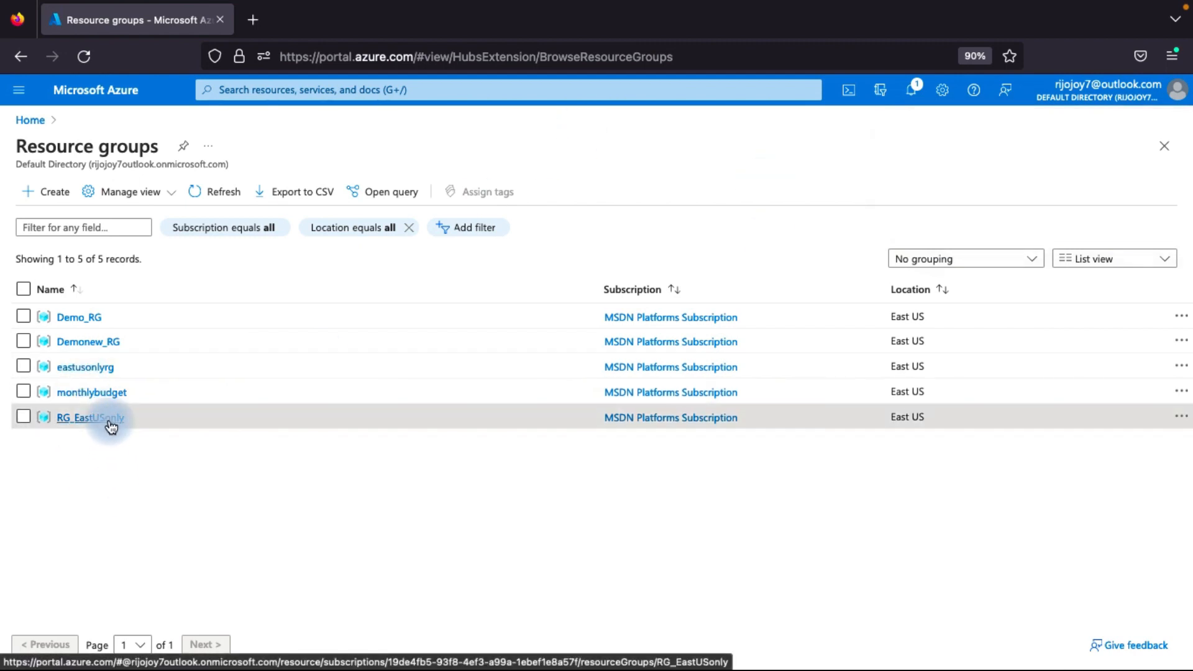
pyautogui.rightClick(110, 425)
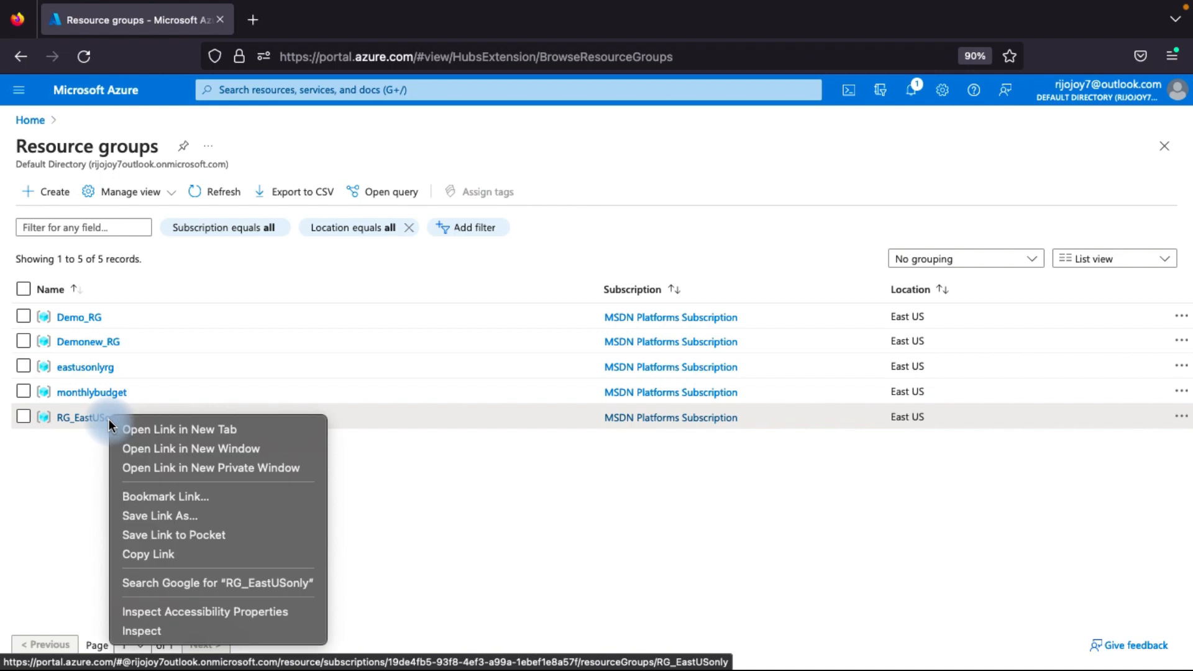
pyautogui.click(92, 414)
pyautogui.click(94, 417)
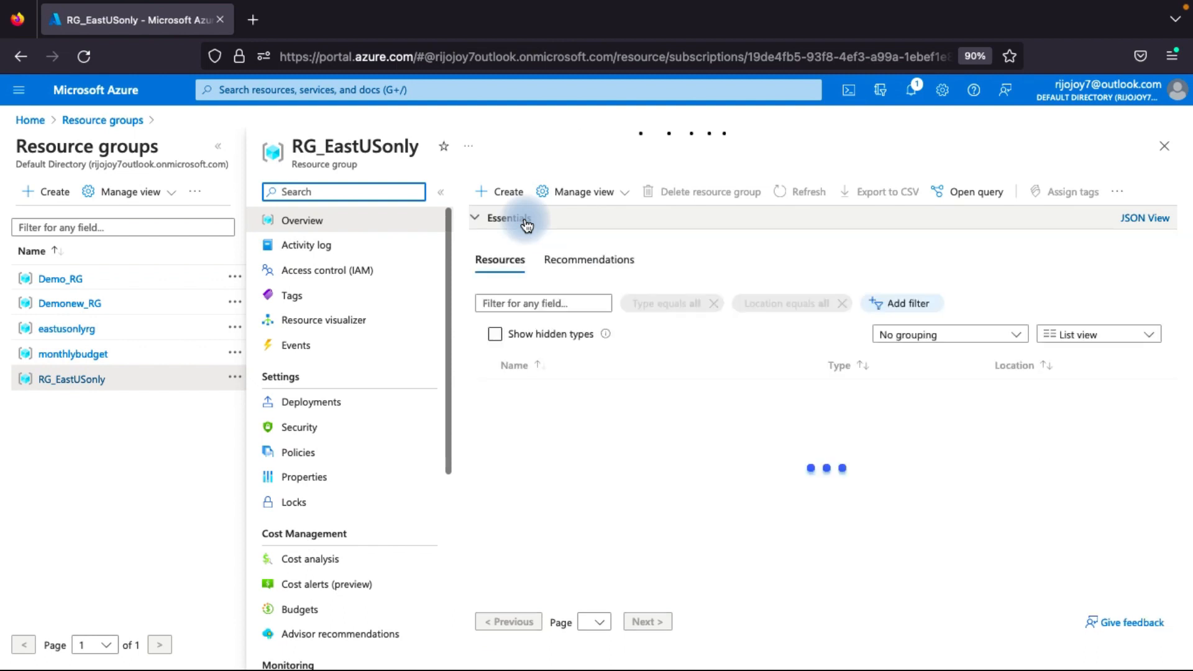
pyautogui.click(789, 596)
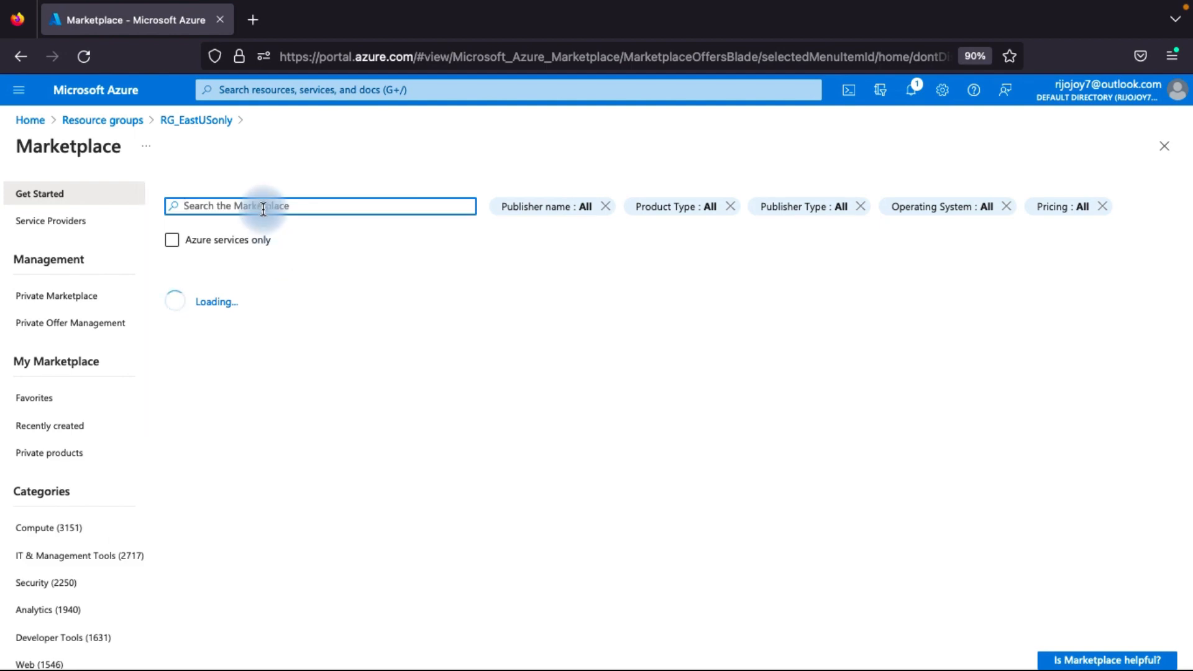
# Search the Marketplace for "storage account" and start creating Microsoft's Storage account service.
pyautogui.write('store')
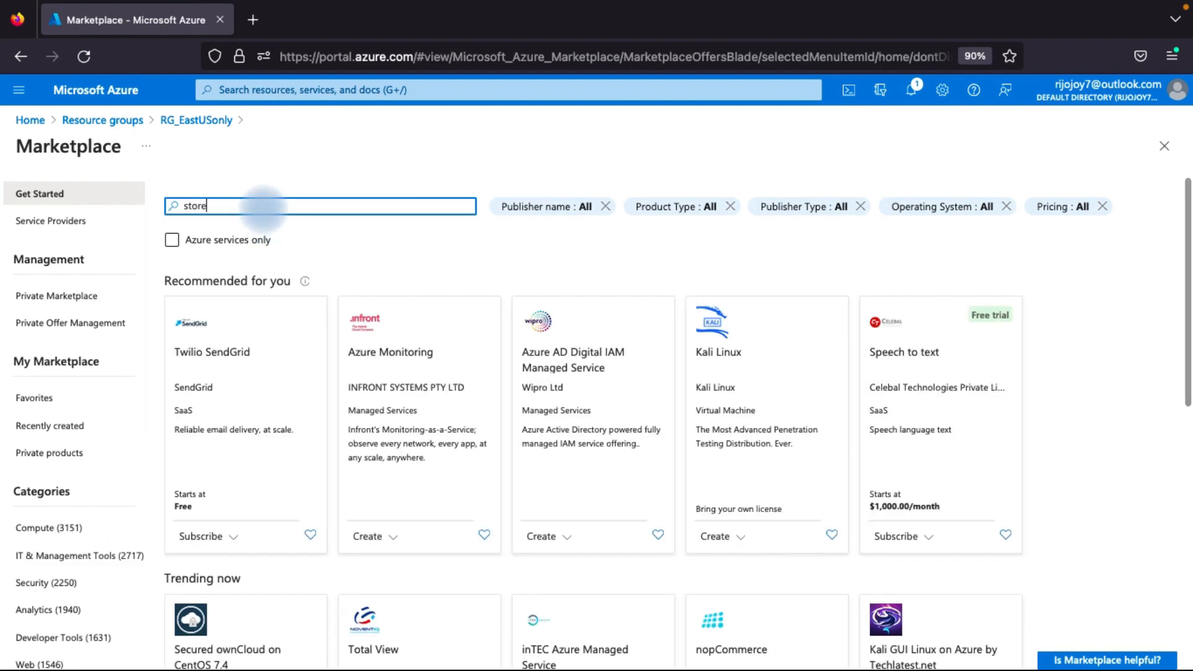
pyautogui.press('BackSpace')
pyautogui.click(268, 235)
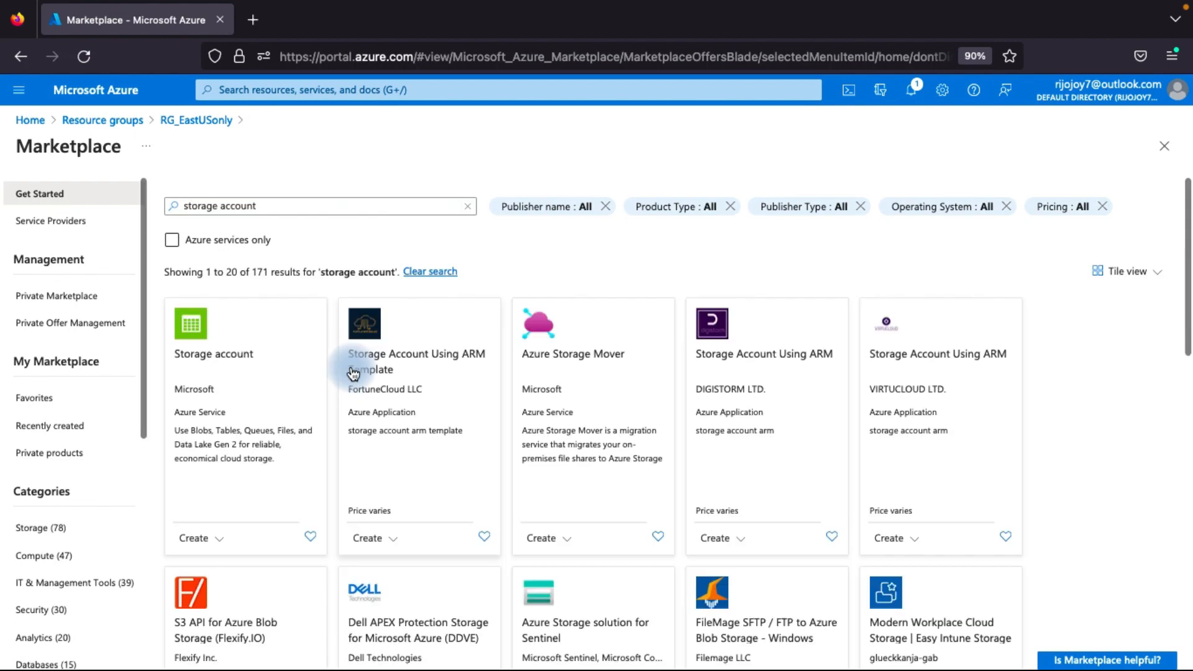
pyautogui.click(251, 387)
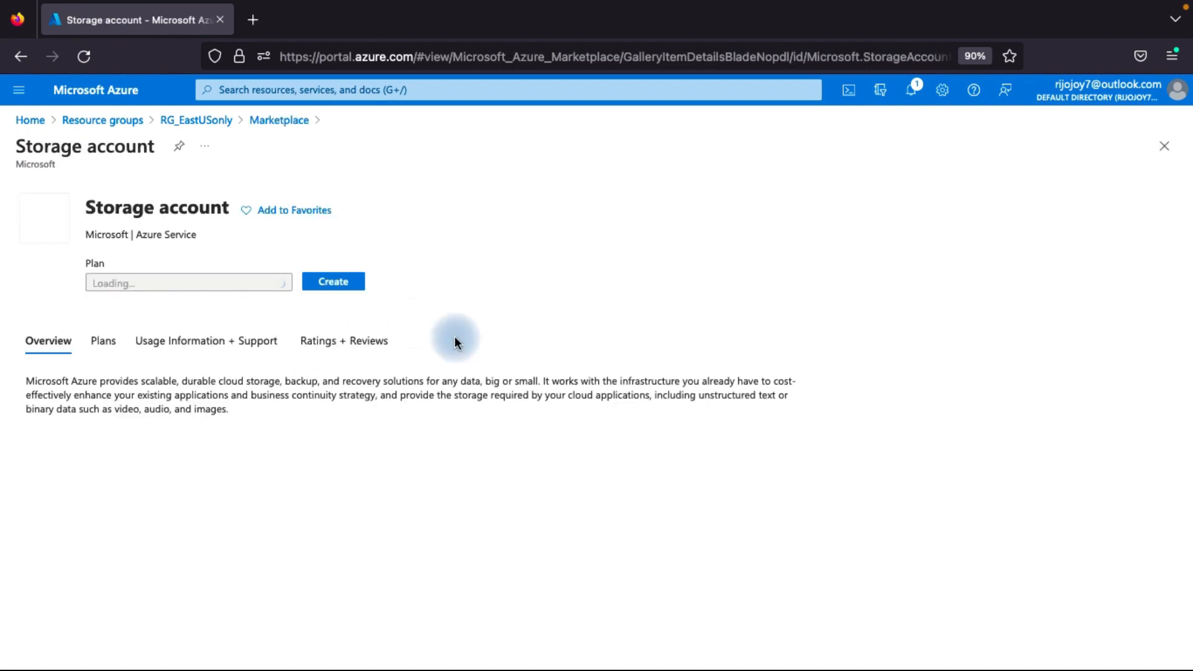
pyautogui.click(331, 281)
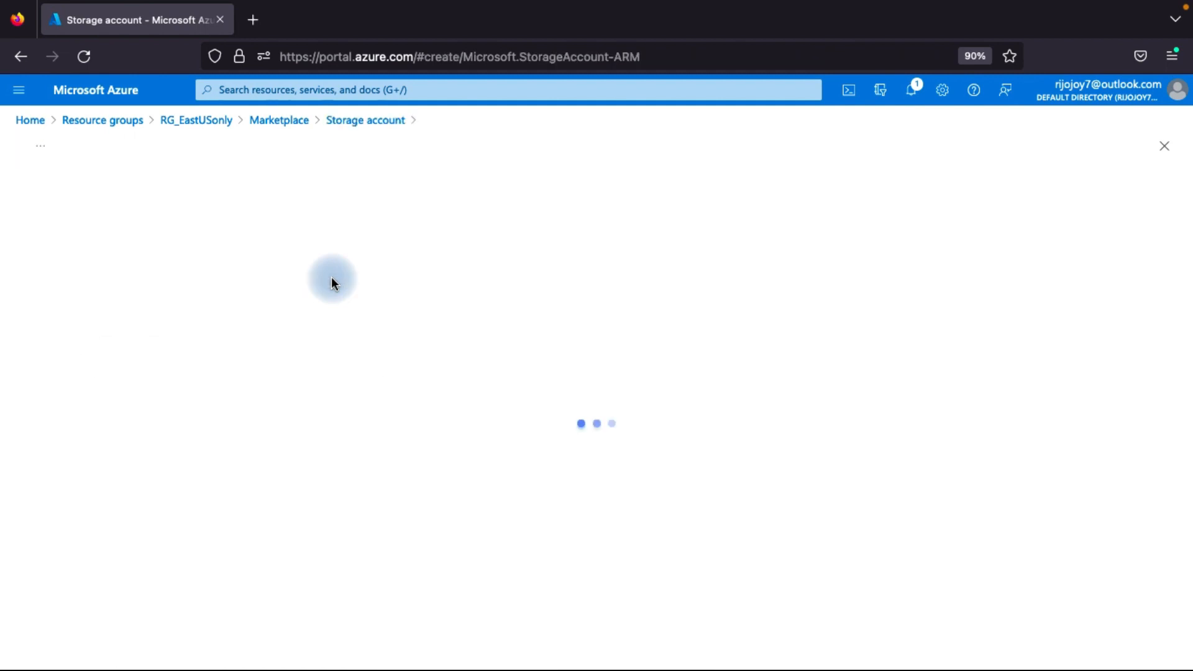
# Name the new storage account westusstorge, keeping the MSDN Platforms Subscription and the RG_EastUSonly resource group.
pyautogui.scroll(-3, 320, 457)
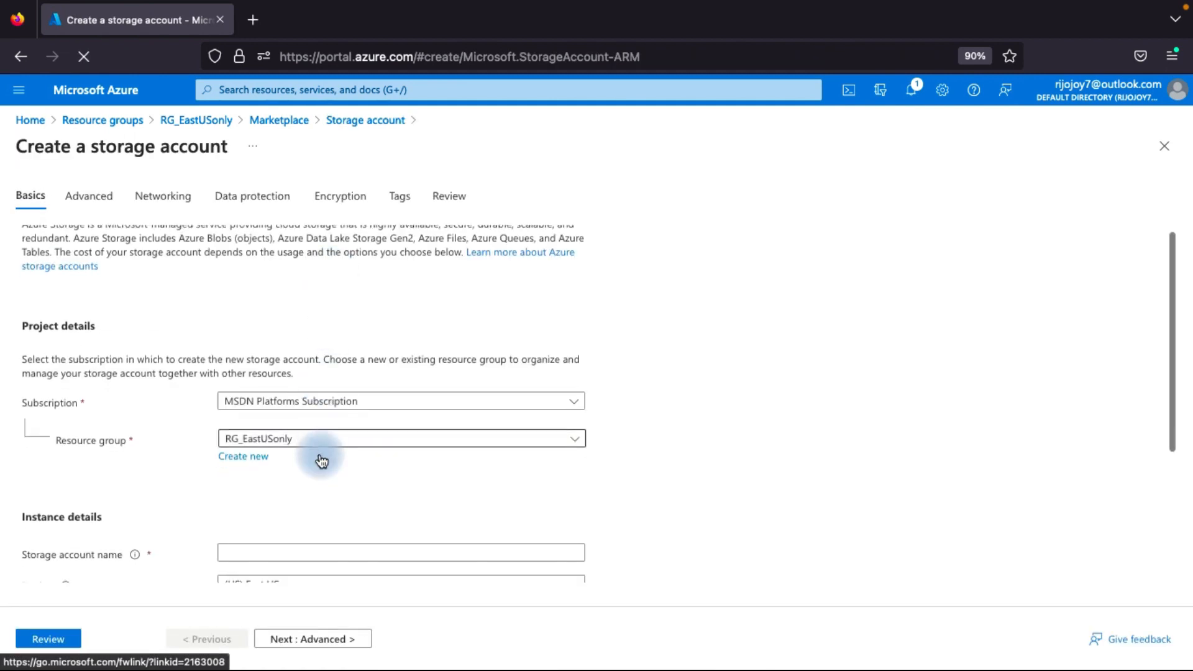
pyautogui.click(243, 413)
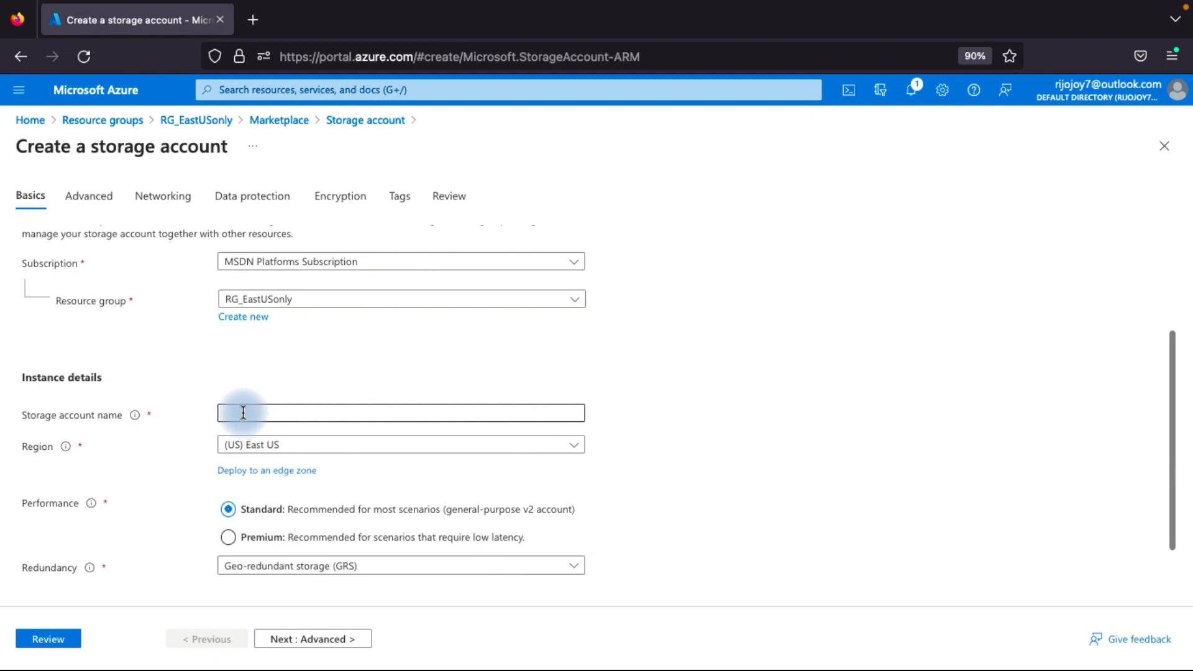
pyautogui.write('westus')
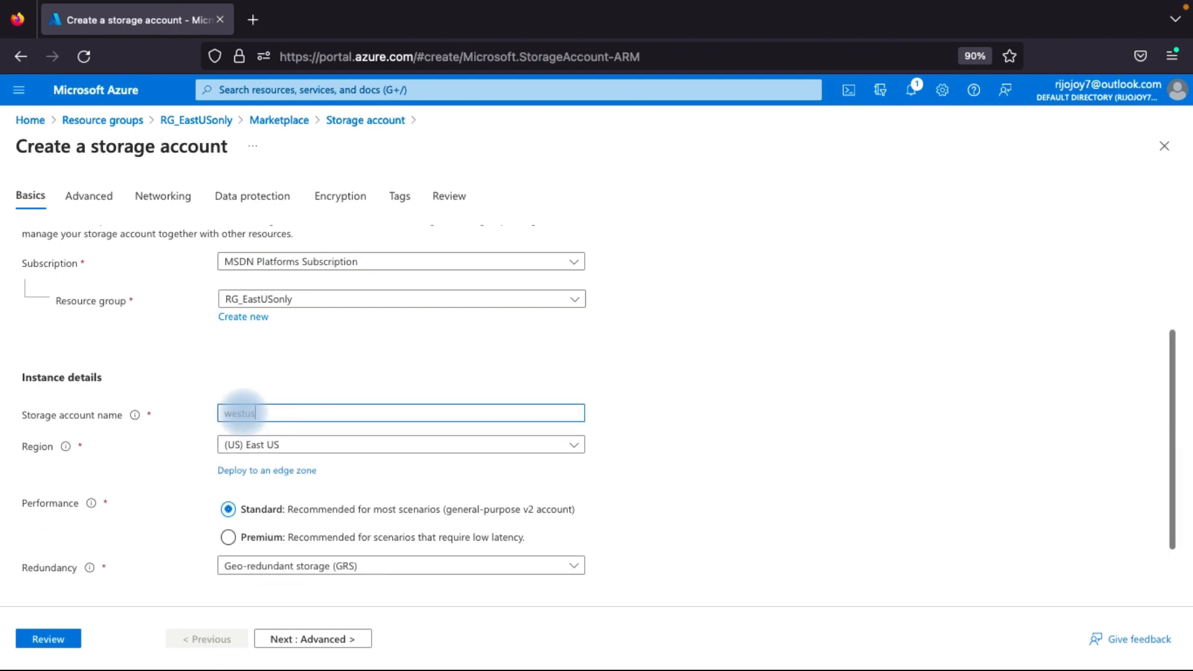
pyautogui.write('storge')
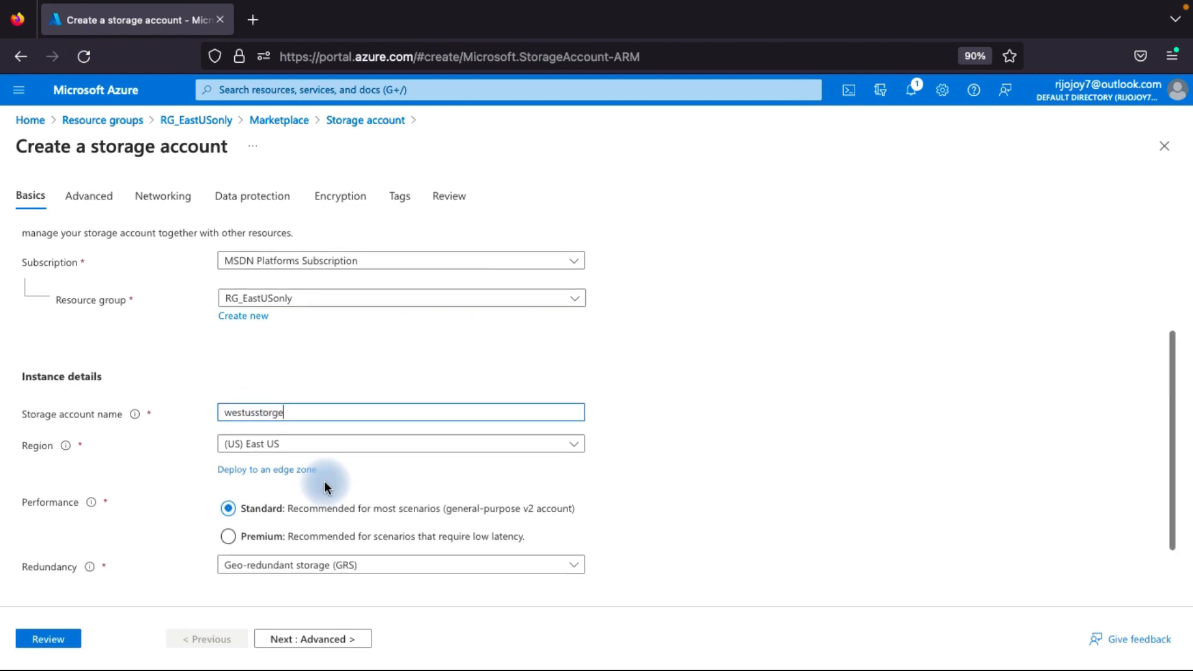
# Set the storage account's region to (US) West US 2.
pyautogui.scroll(-1, 324, 481)
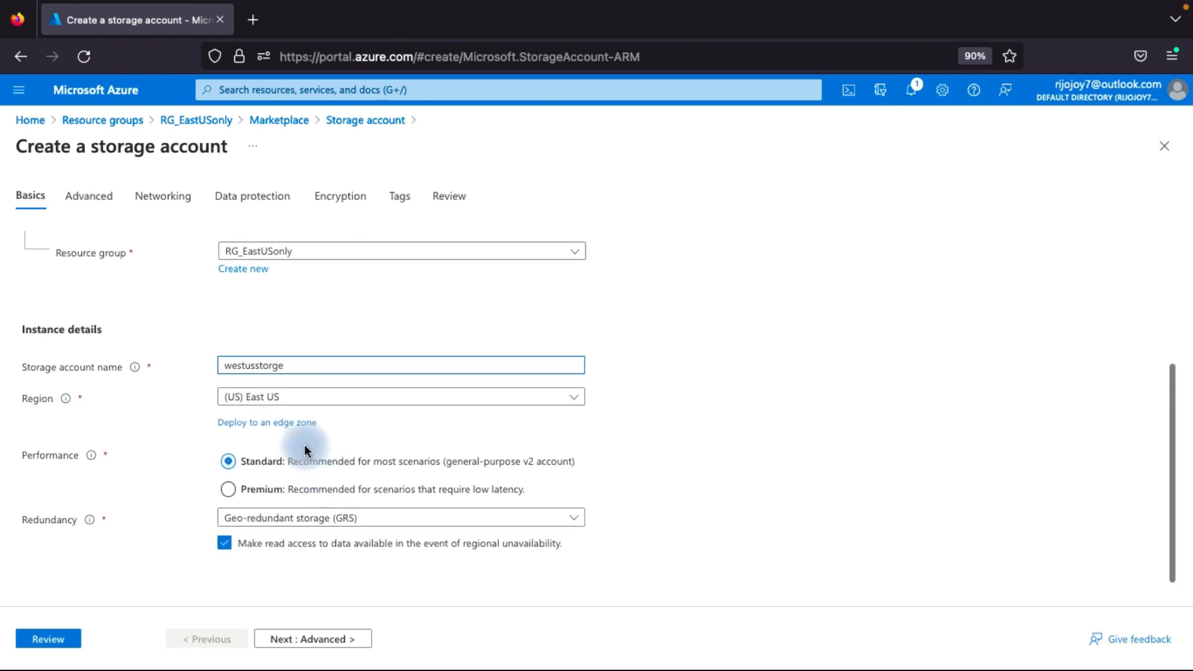
pyautogui.click(293, 398)
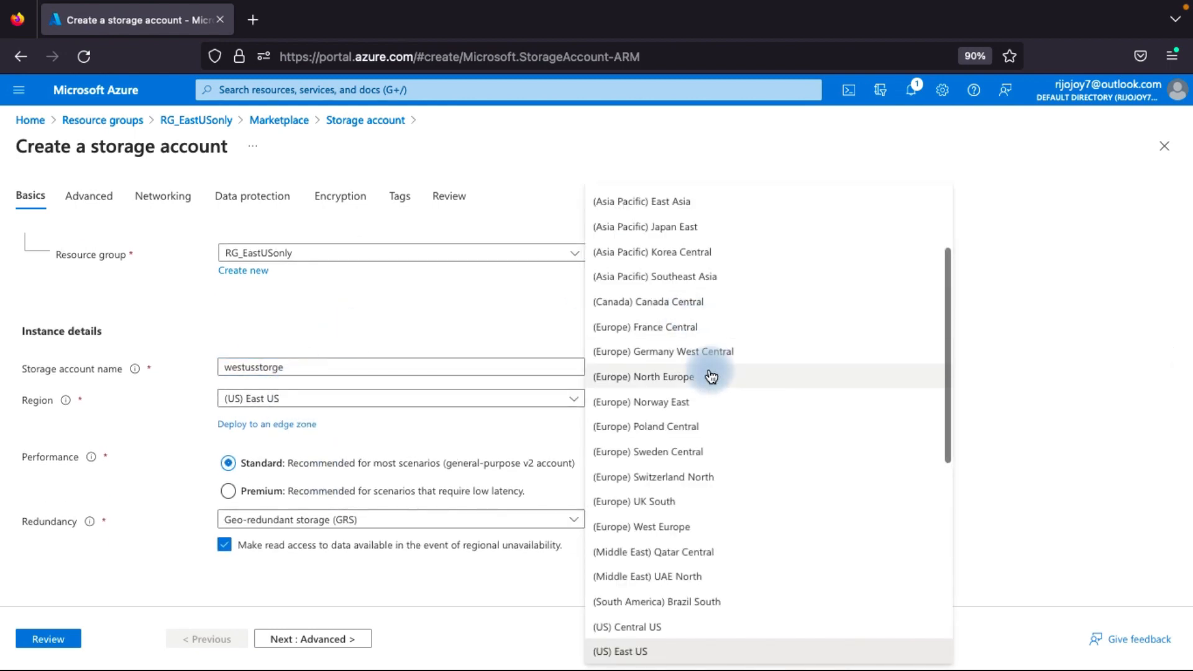
pyautogui.scroll(-2, 714, 488)
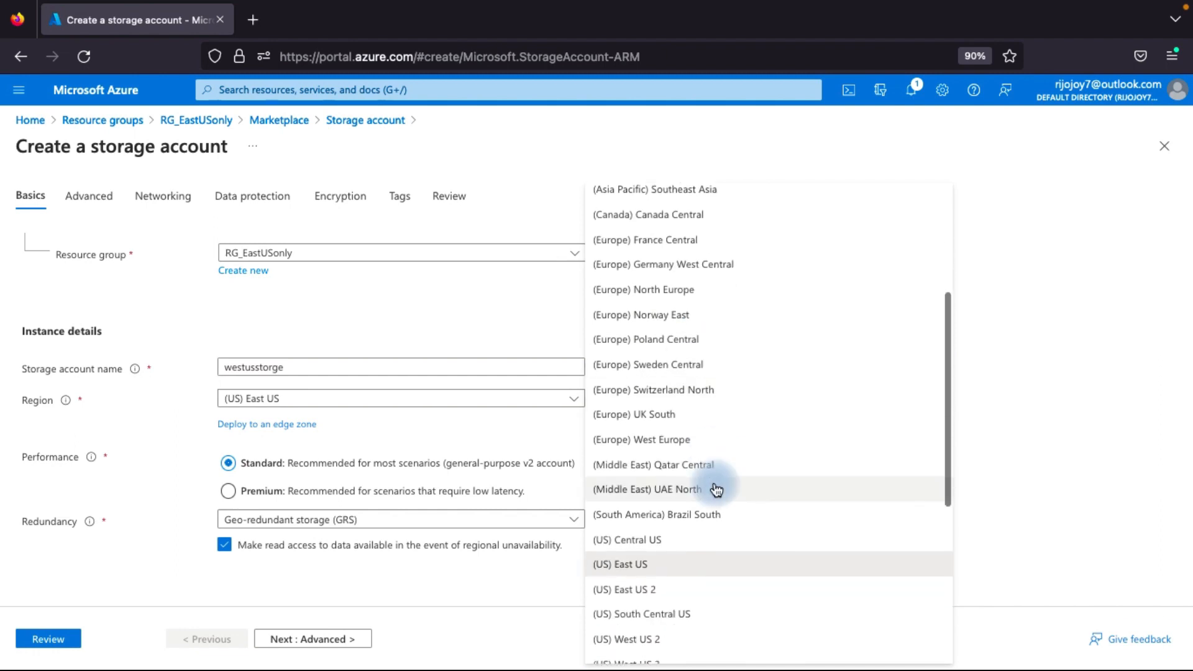
pyautogui.scroll(-1, 650, 608)
pyautogui.click(647, 598)
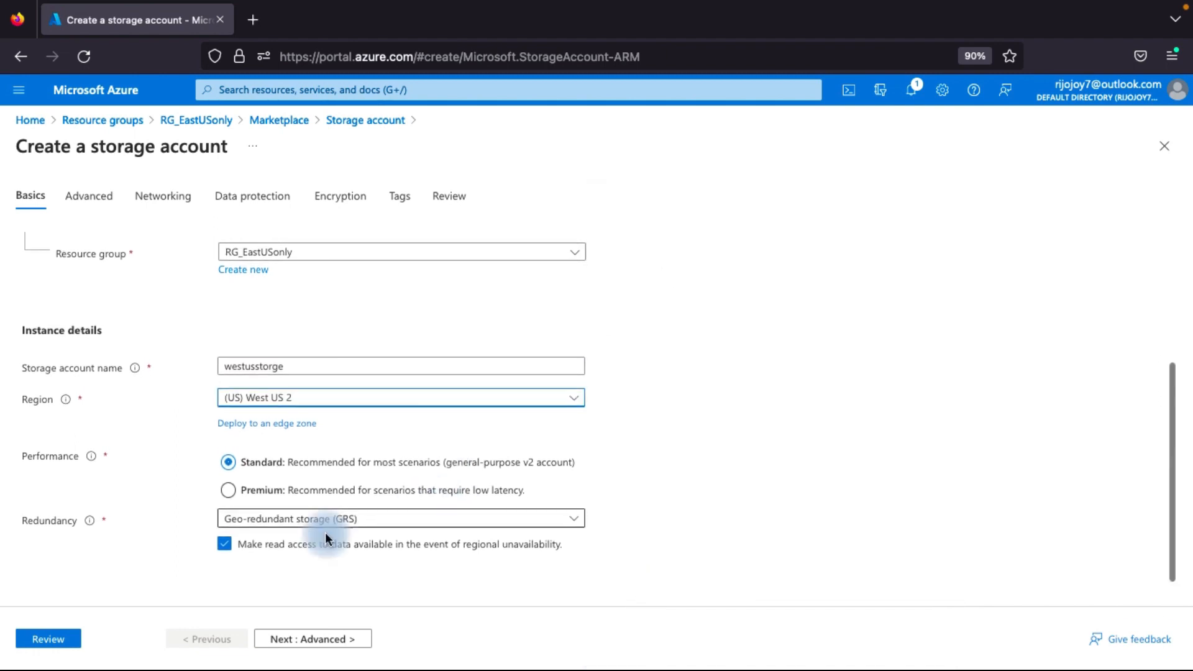
# Keep the default advanced, networking, data protection, encryption and tag settings, and create the storage account.
pyautogui.click(324, 640)
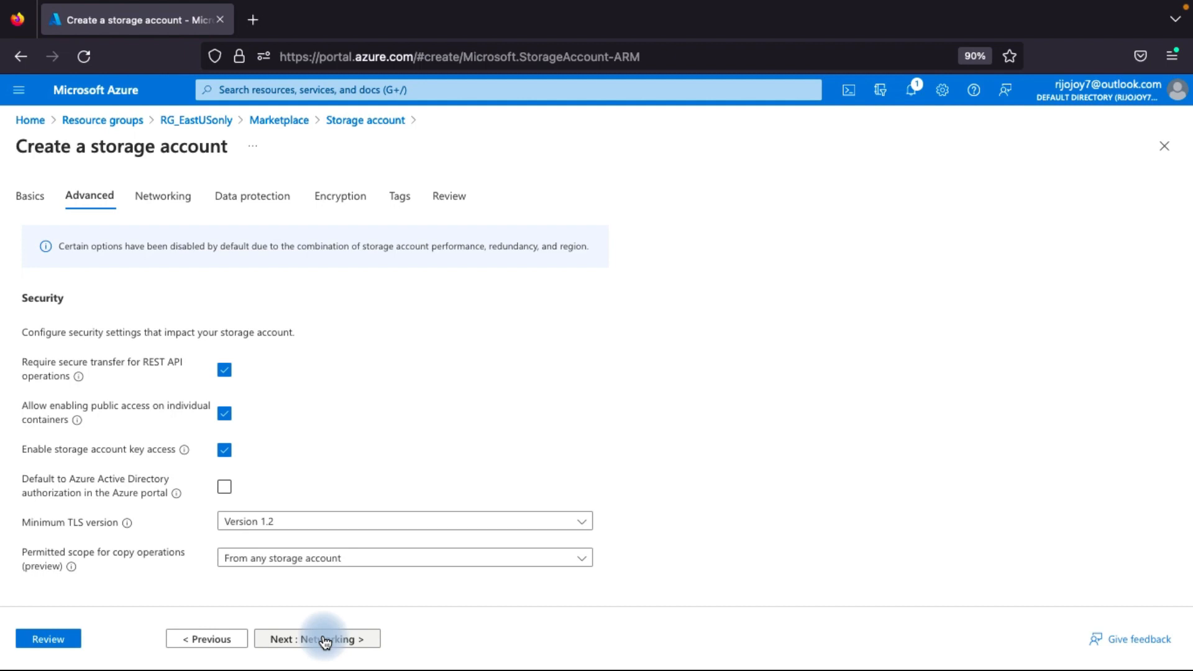
pyautogui.click(325, 640)
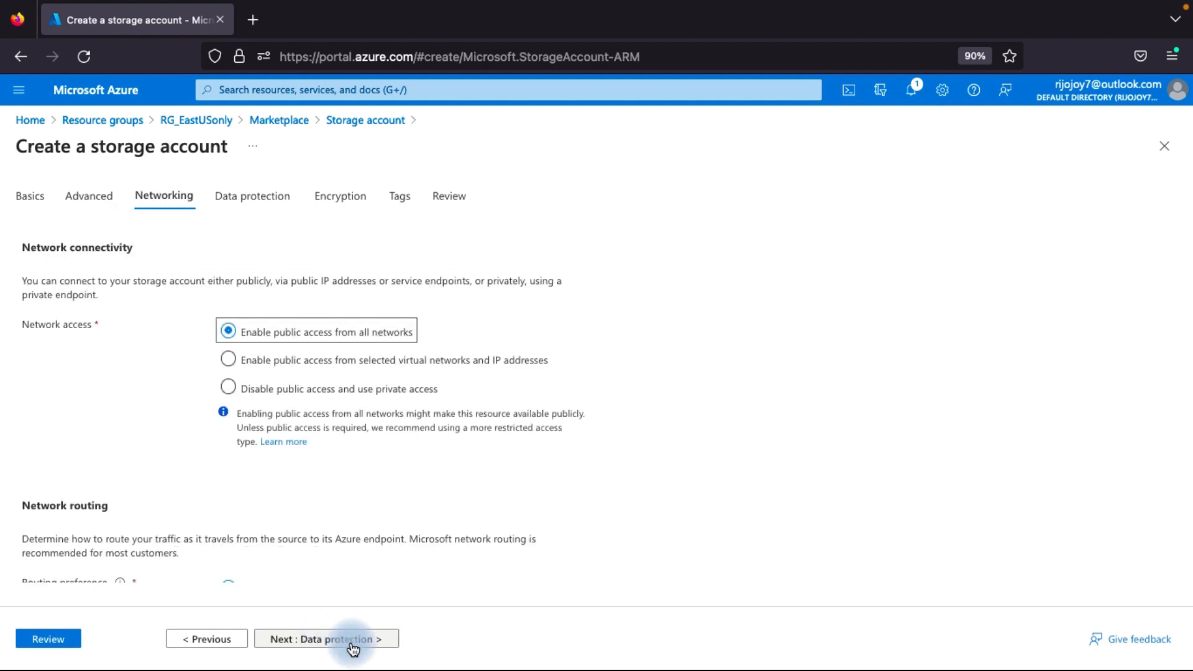
pyautogui.click(351, 643)
pyautogui.scroll(-3, 285, 472)
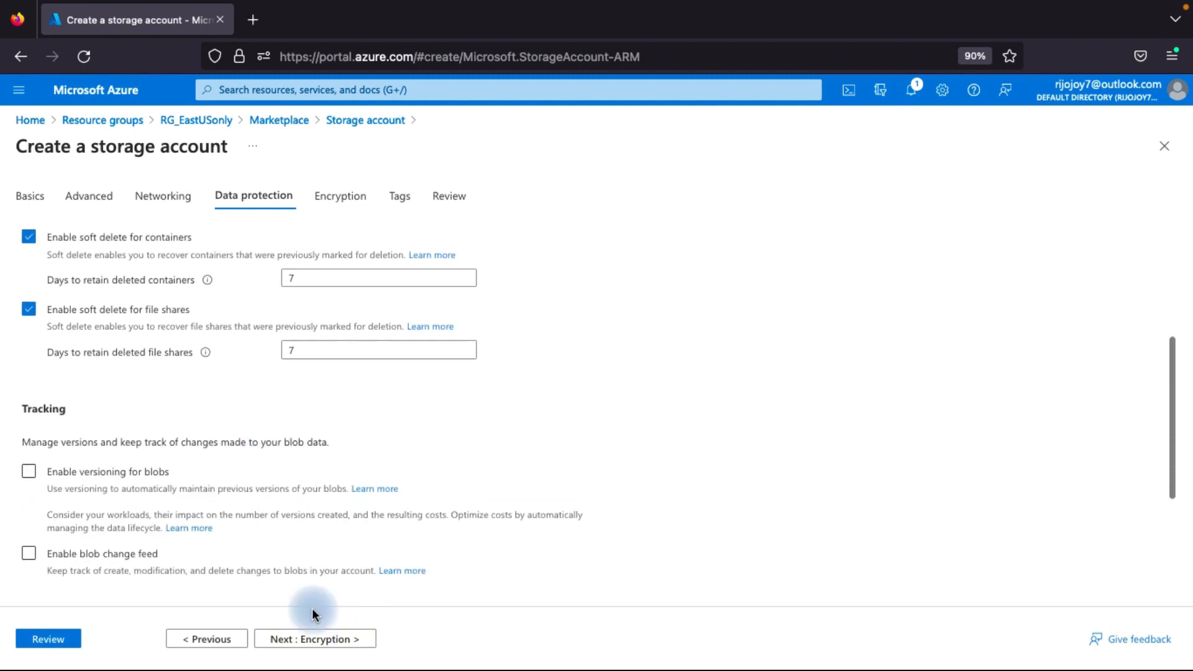
pyautogui.click(329, 641)
pyautogui.click(310, 642)
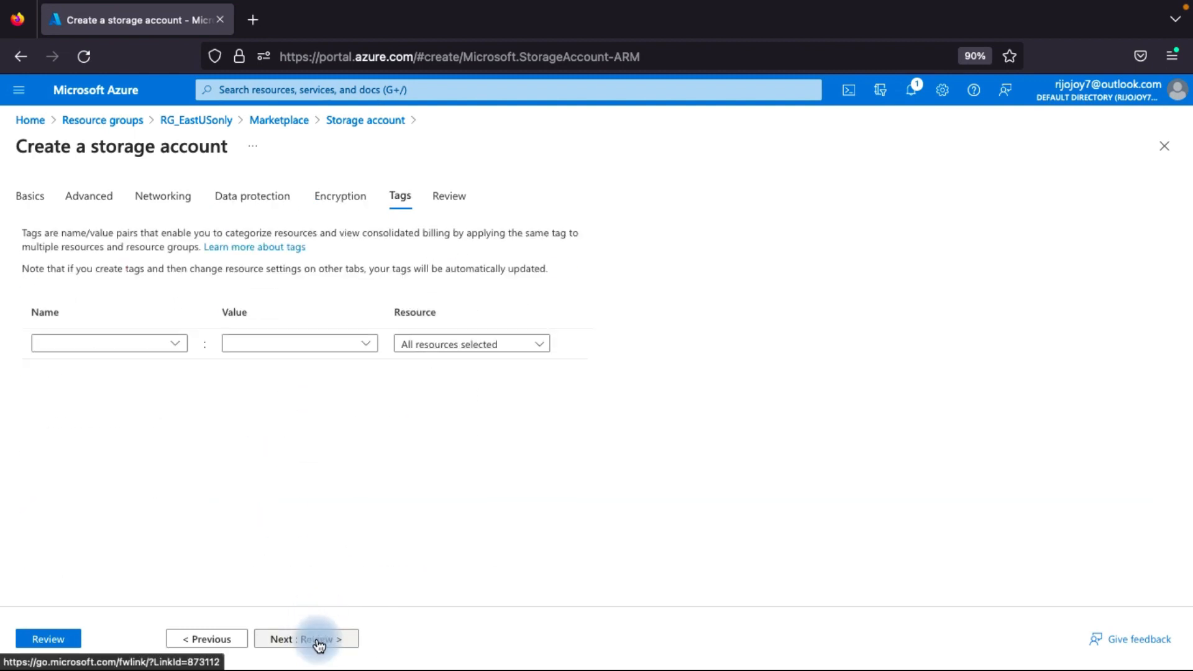
pyautogui.click(329, 642)
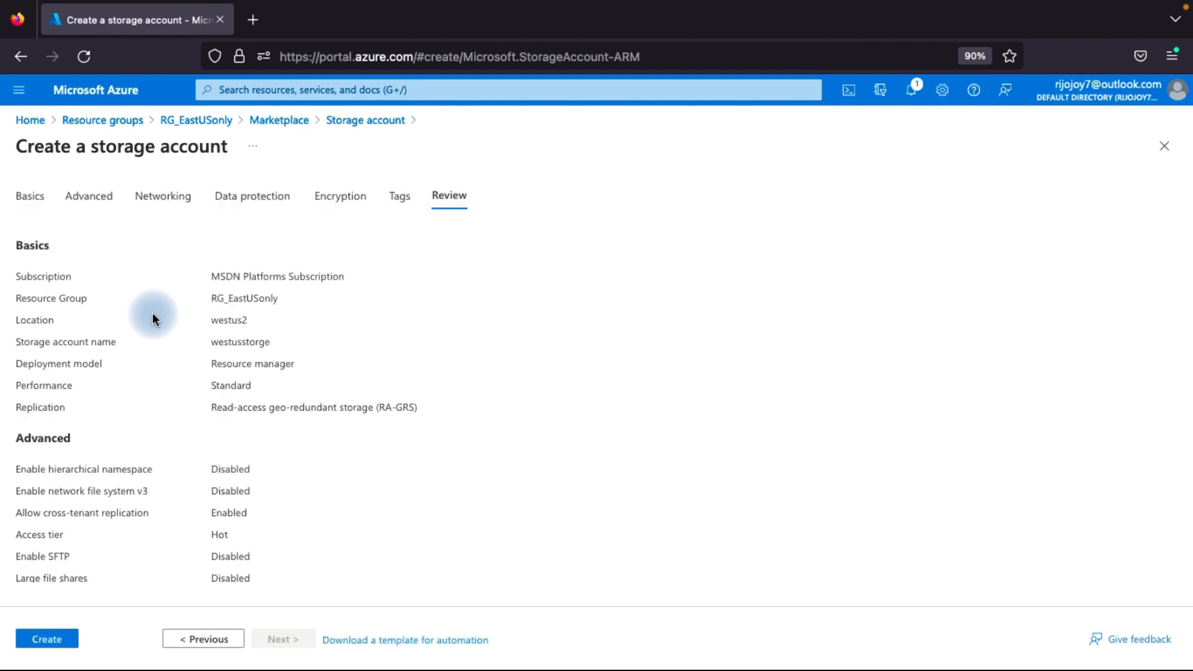
pyautogui.click(65, 646)
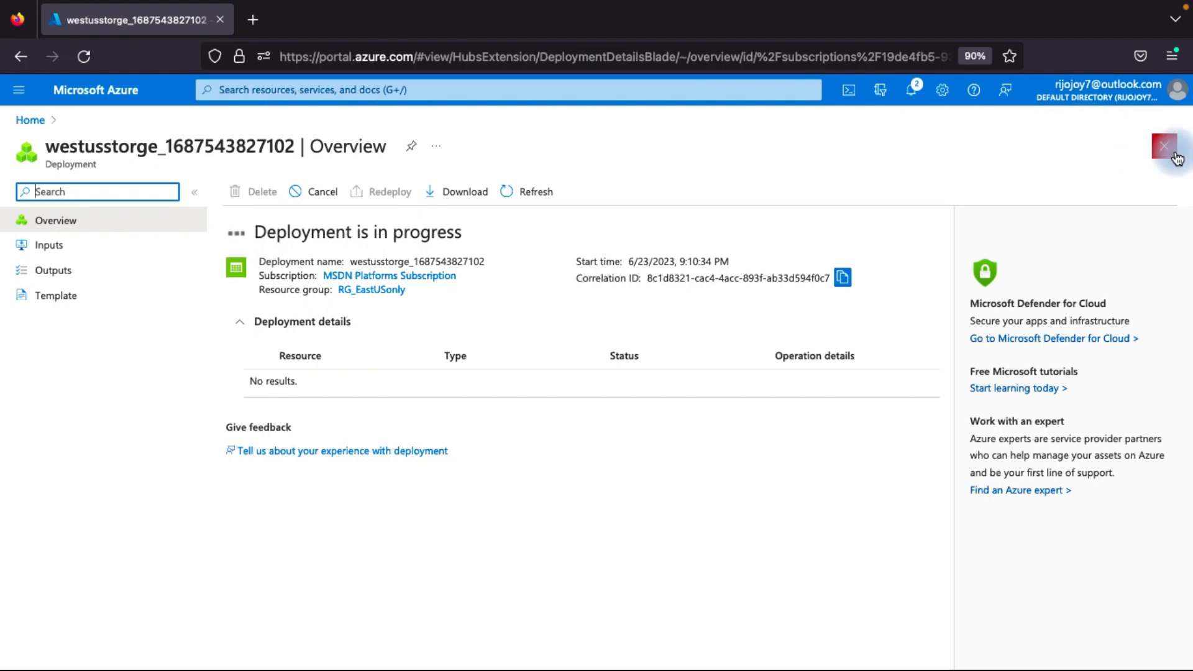
# Close the deployment overview and check the portal notifications for the storage account's deployment status.
pyautogui.click(1164, 146)
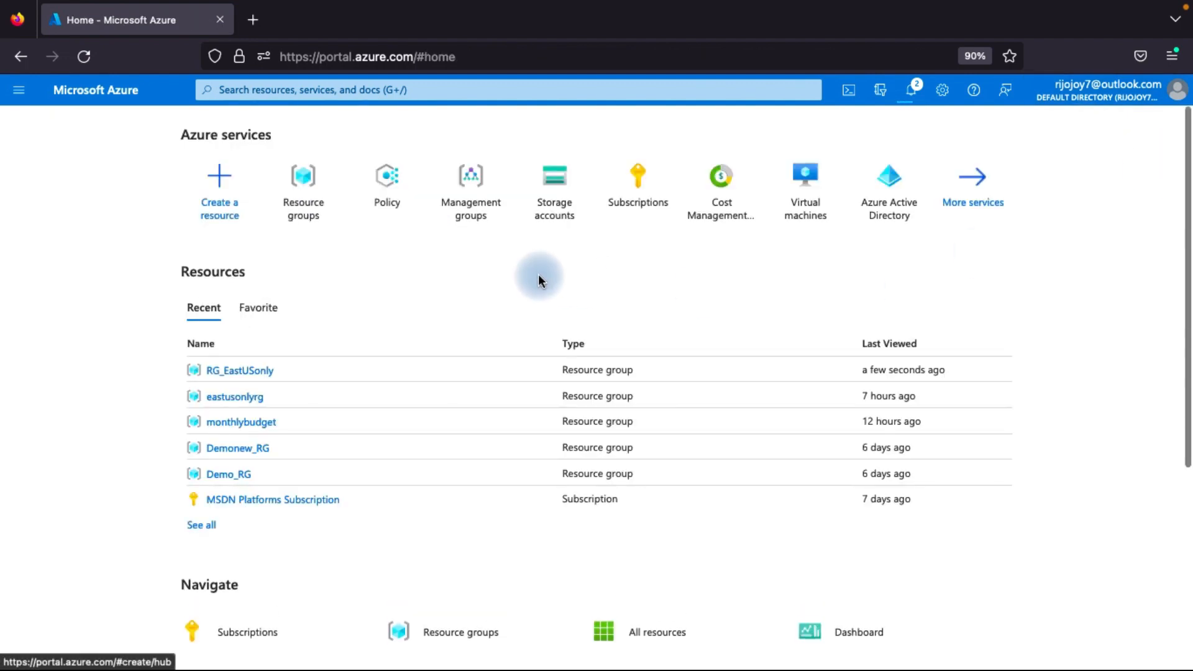
pyautogui.click(917, 92)
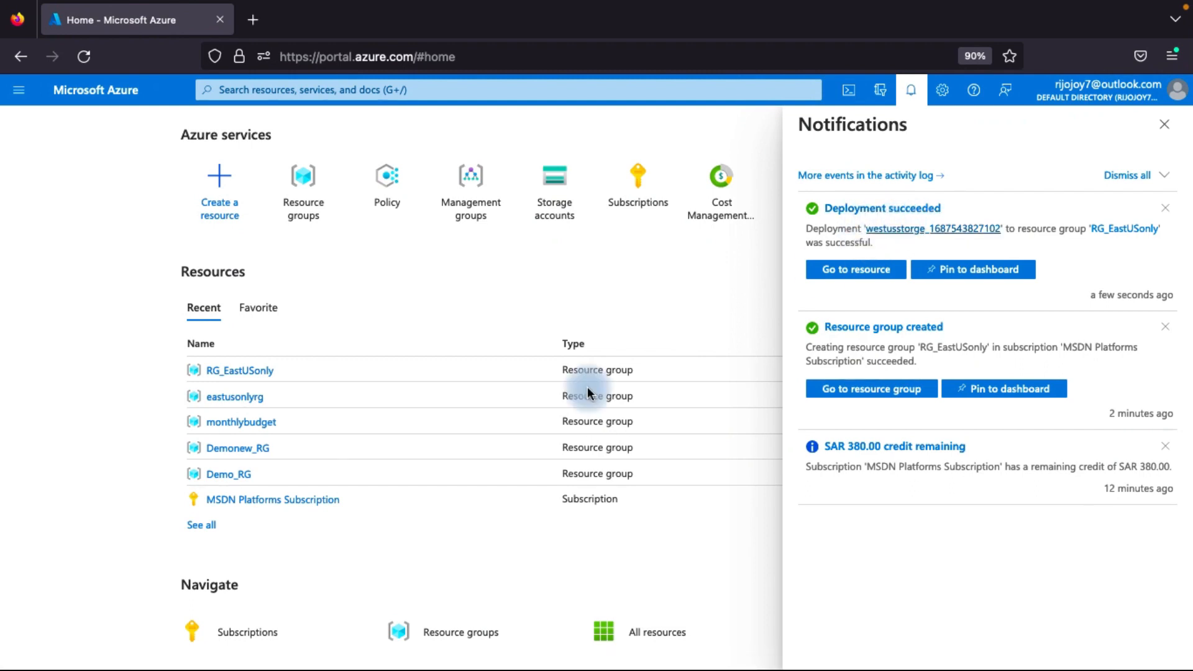
pyautogui.click(1164, 125)
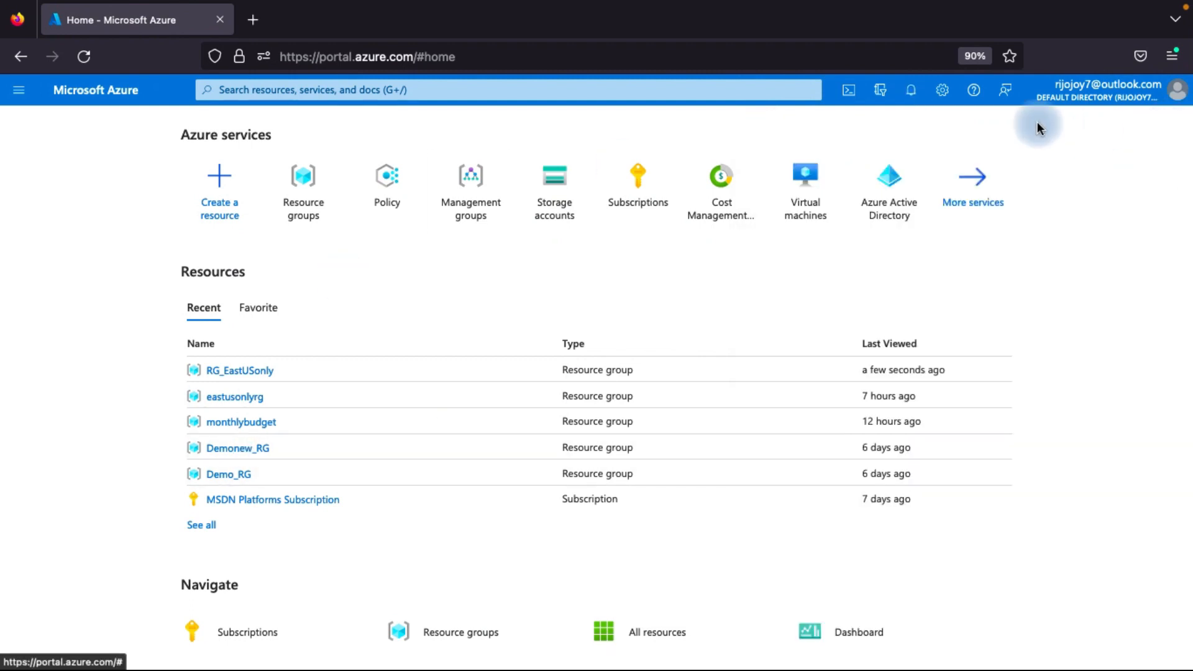
pyautogui.click(911, 92)
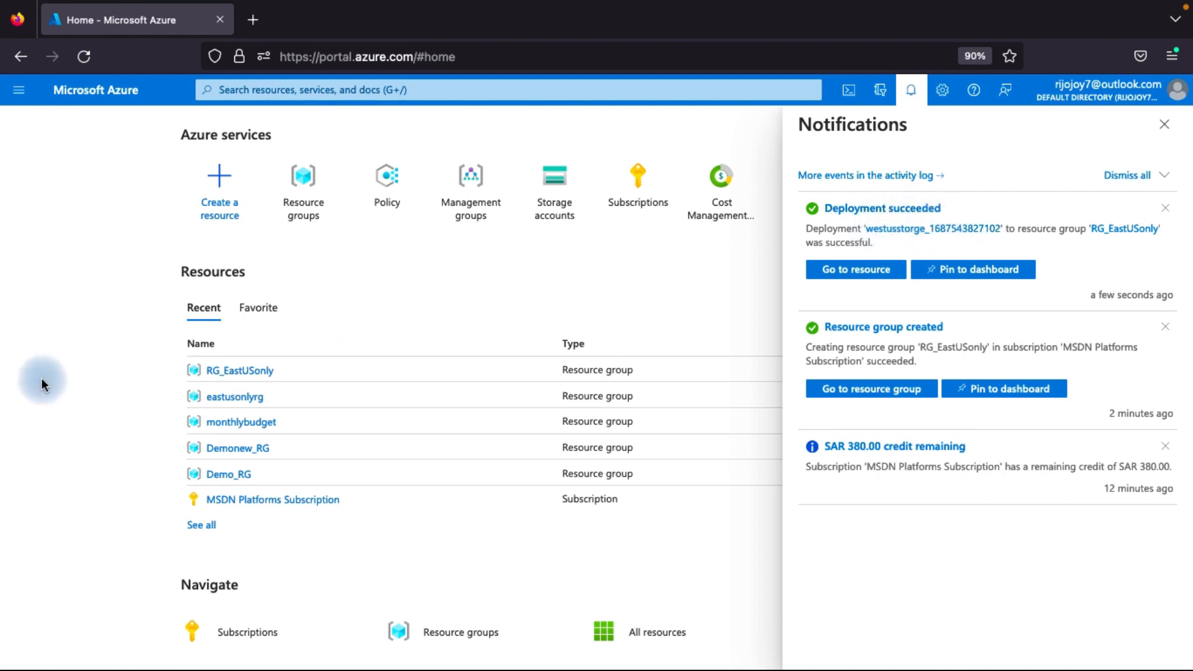
pyautogui.click(1165, 125)
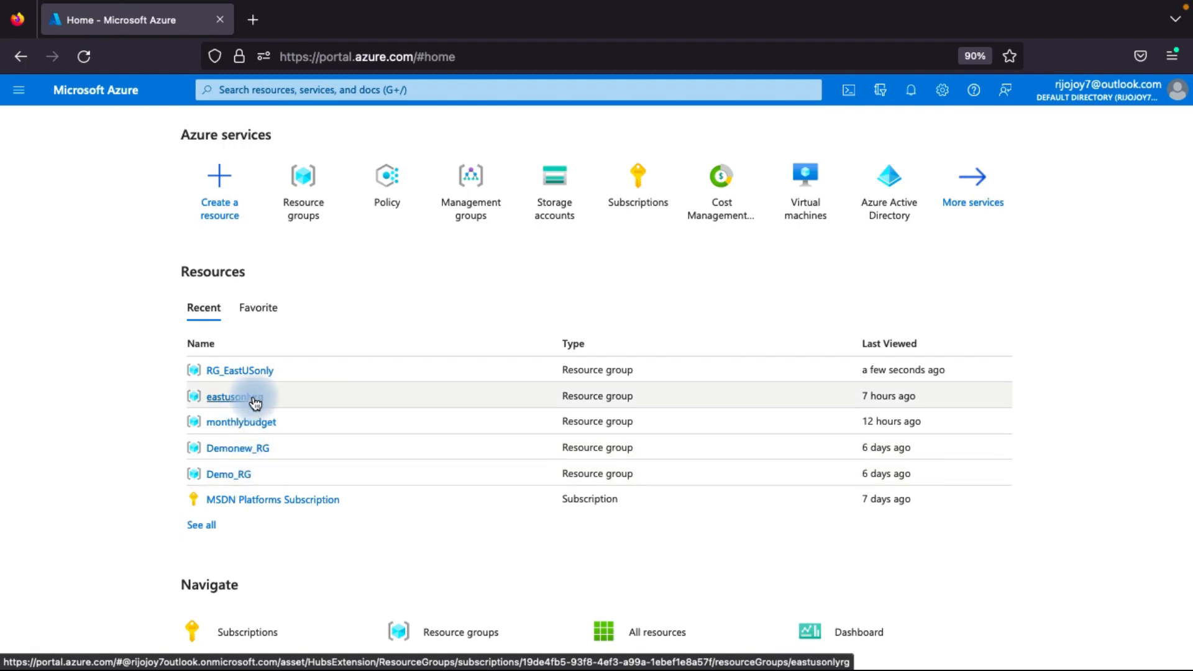
# Open the RG_EastUSonly resource group and review its policy compliance.
pyautogui.click(246, 371)
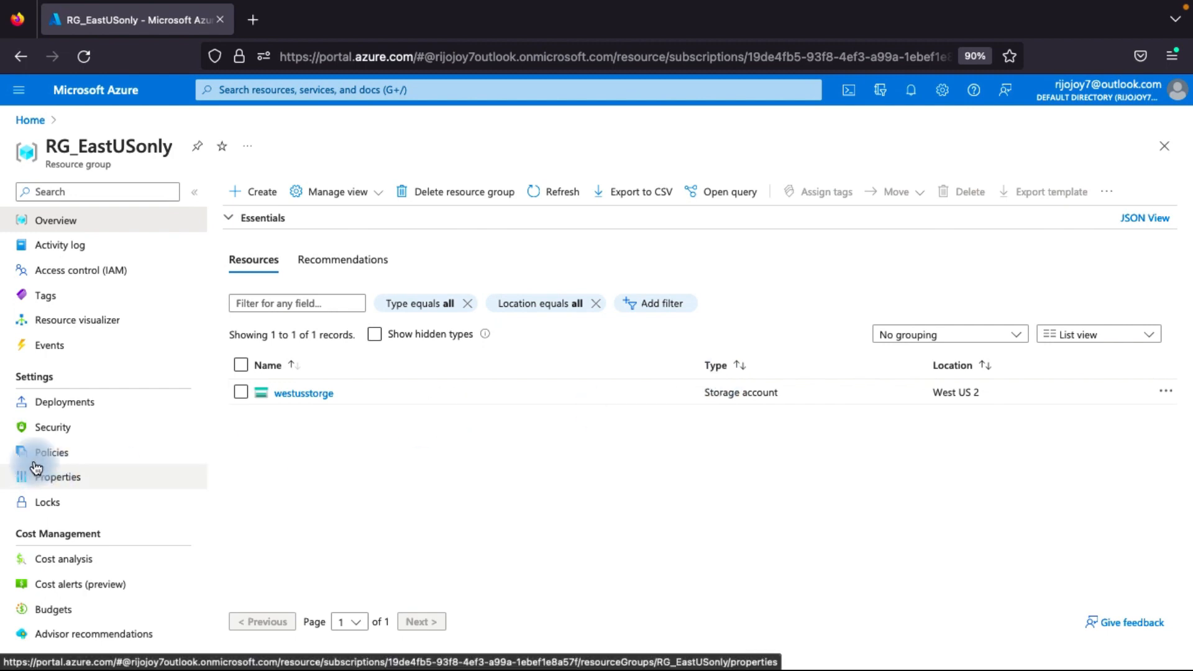
pyautogui.click(64, 457)
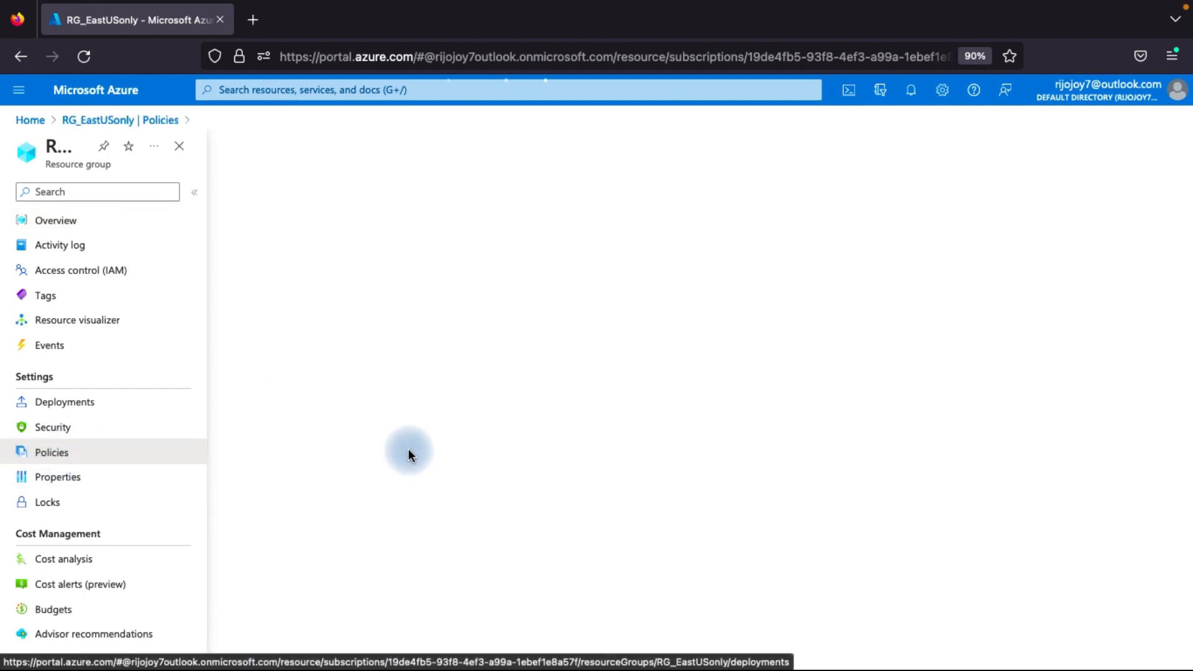
pyautogui.click(338, 132)
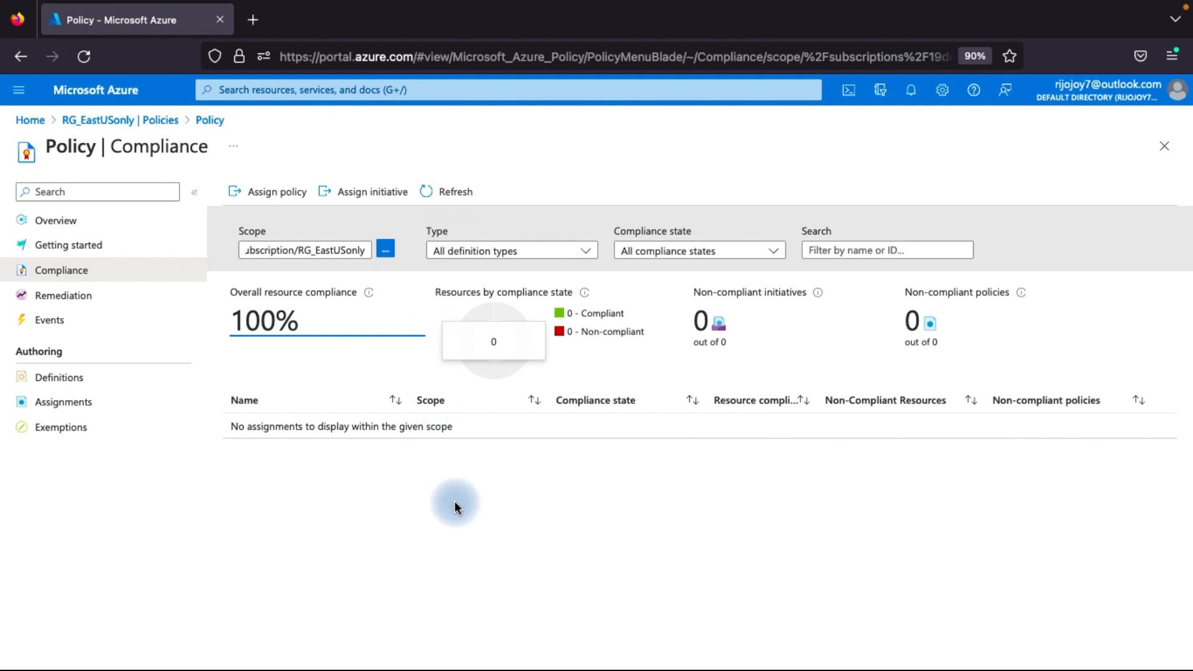
# Search the policy definitions for "location" and open the built-in Allowed locations definition.
pyautogui.click(103, 387)
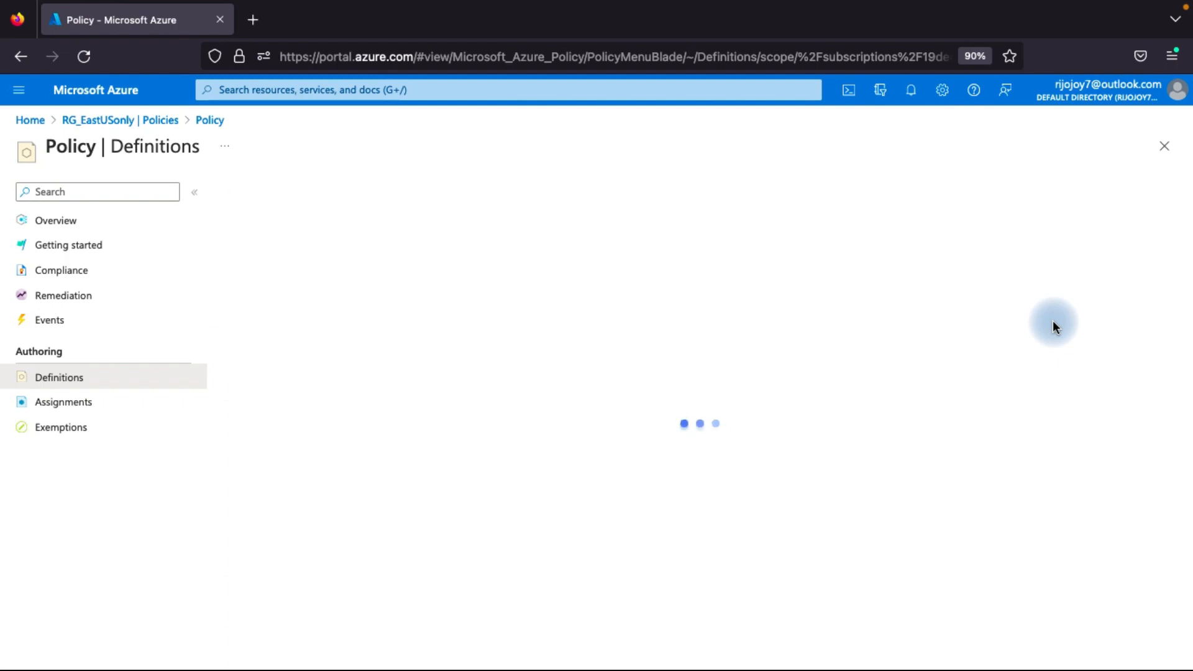
pyautogui.click(915, 249)
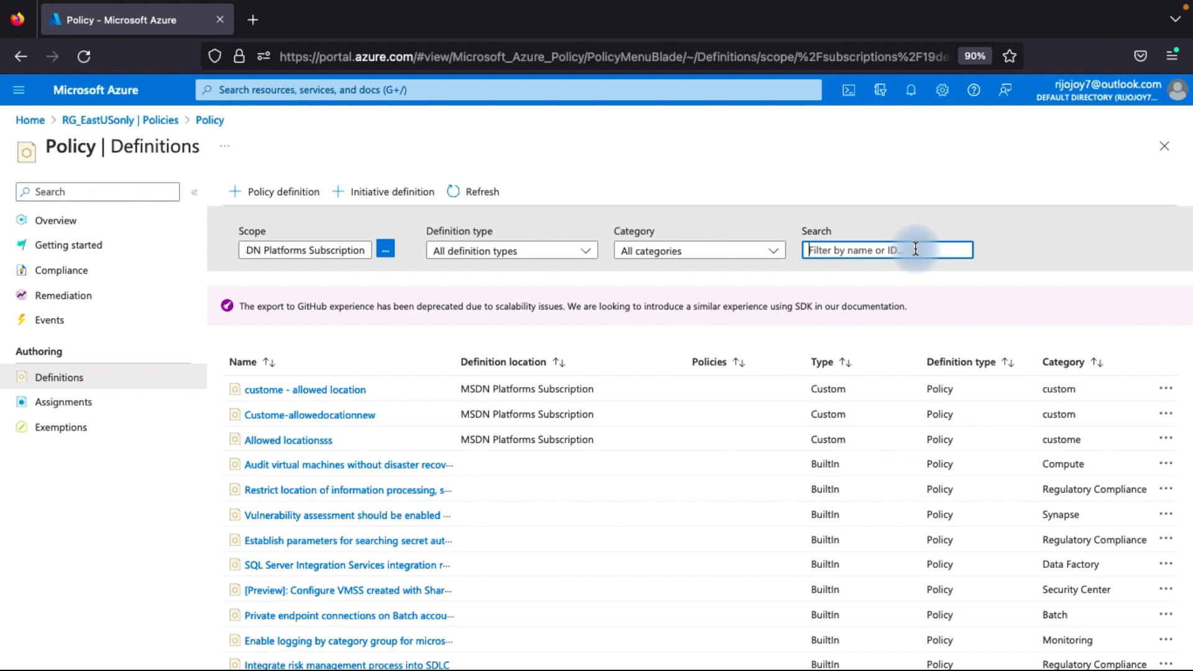
pyautogui.write('location')
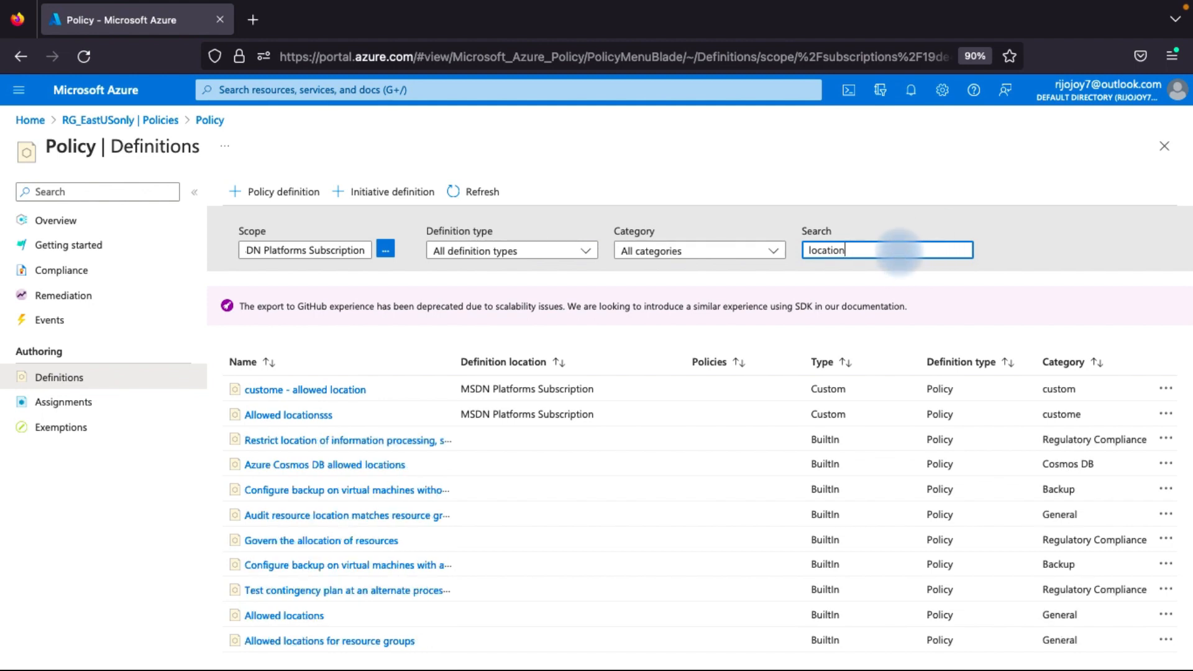
pyautogui.scroll(-2, 859, 398)
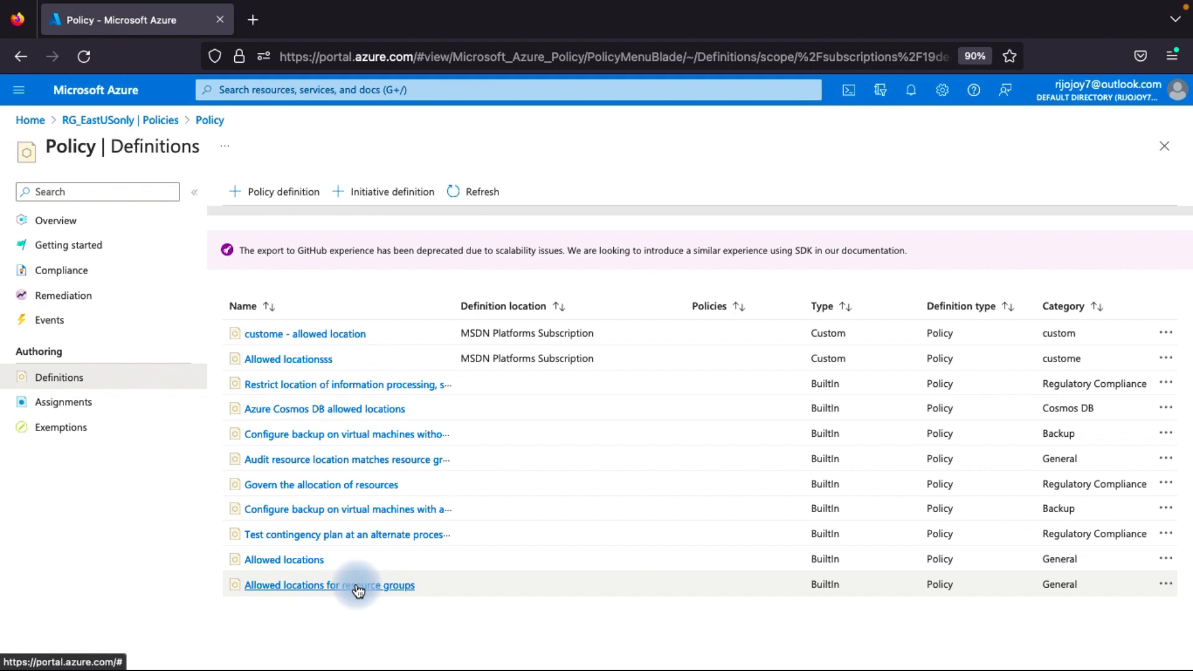
pyautogui.click(300, 562)
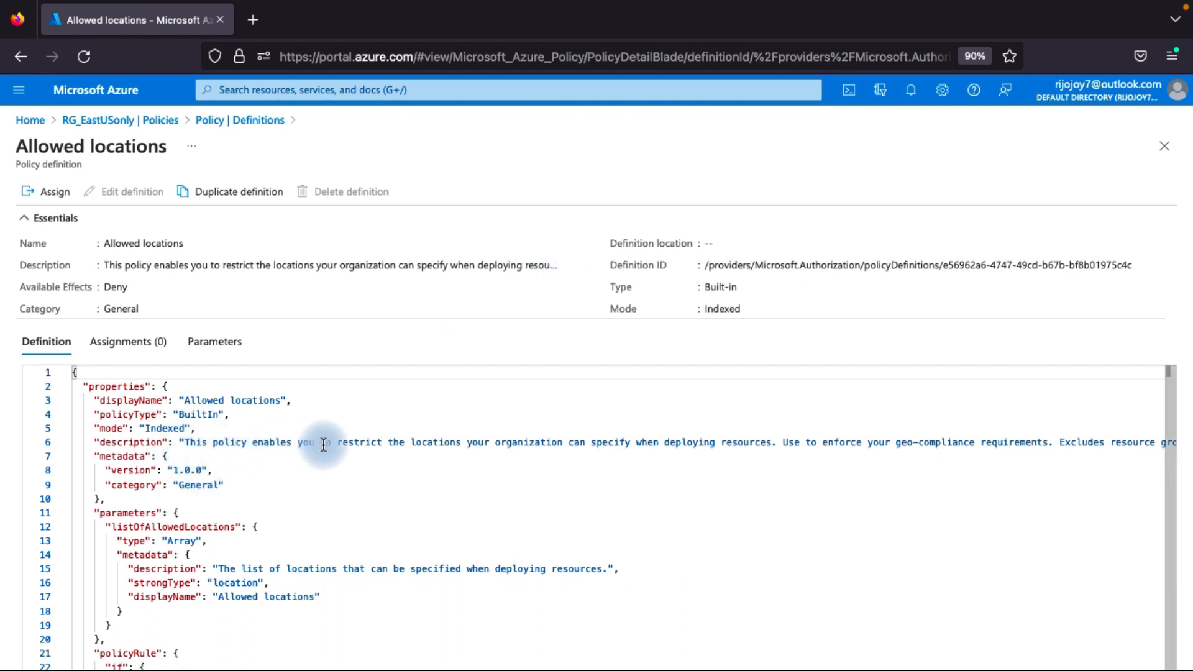
# Read the description line in the Allowed locations policy's JSON definition.
pyautogui.click(467, 442)
pyautogui.moveTo(502, 443); pyautogui.dragTo(520, 441)
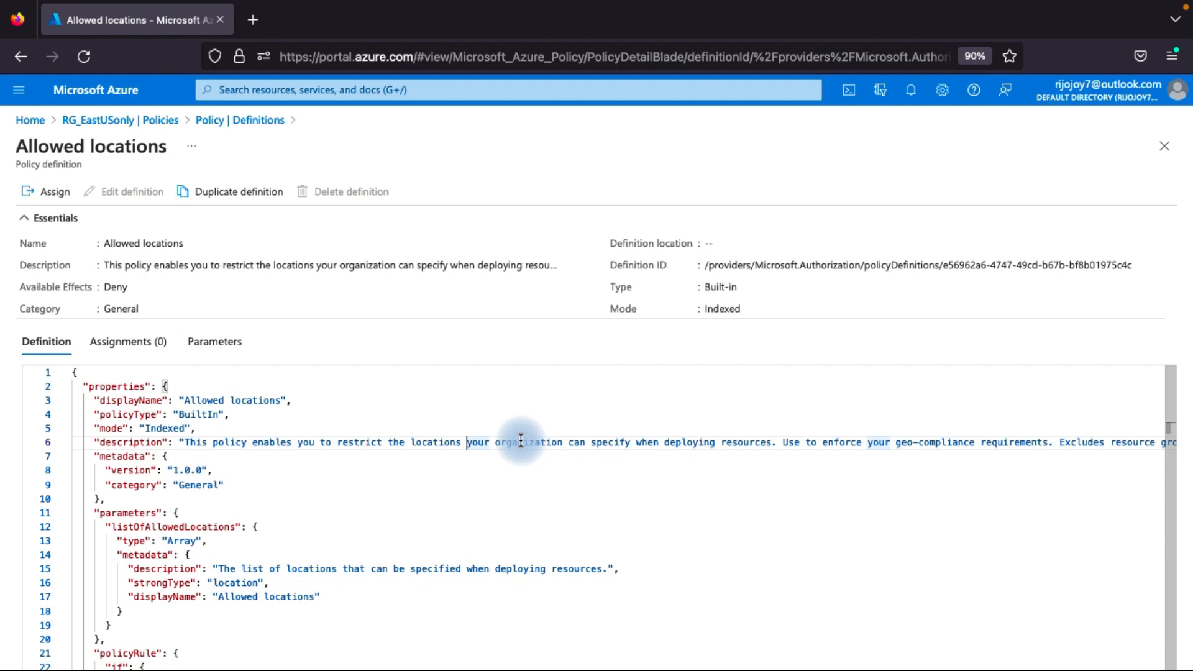
pyautogui.press('Right')
pyautogui.press('Right')
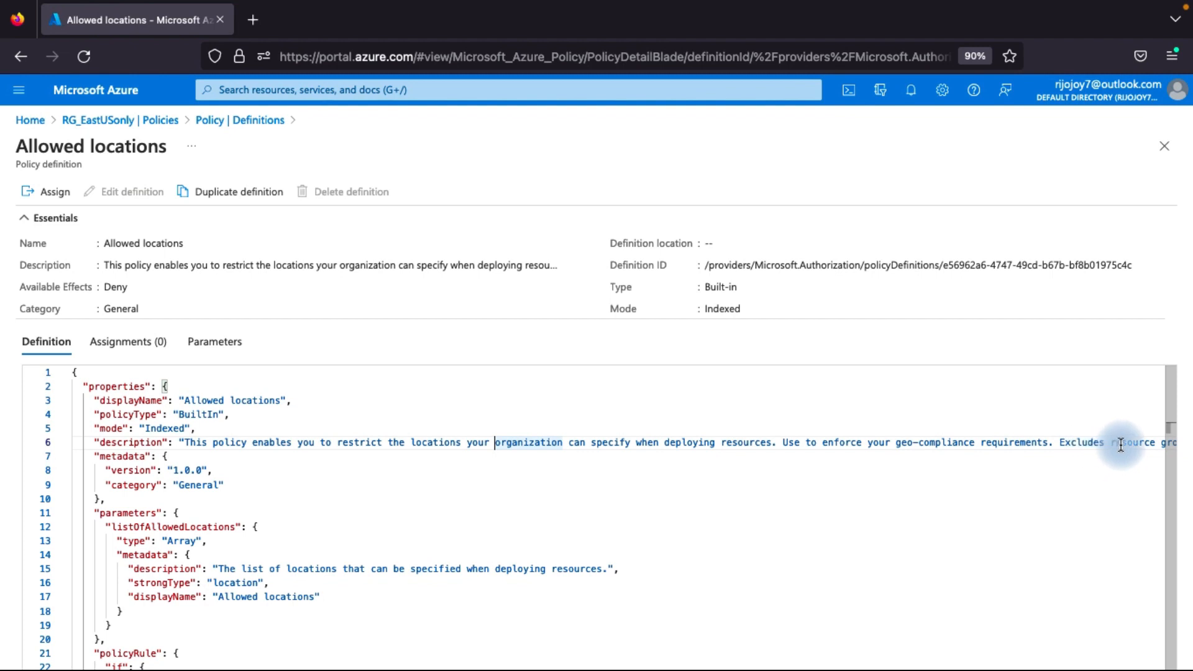
# Start assigning the Allowed locations policy and set its scope to the RG_EastUSonly resource group in the MSDN Platforms Subscription.
pyautogui.click(45, 197)
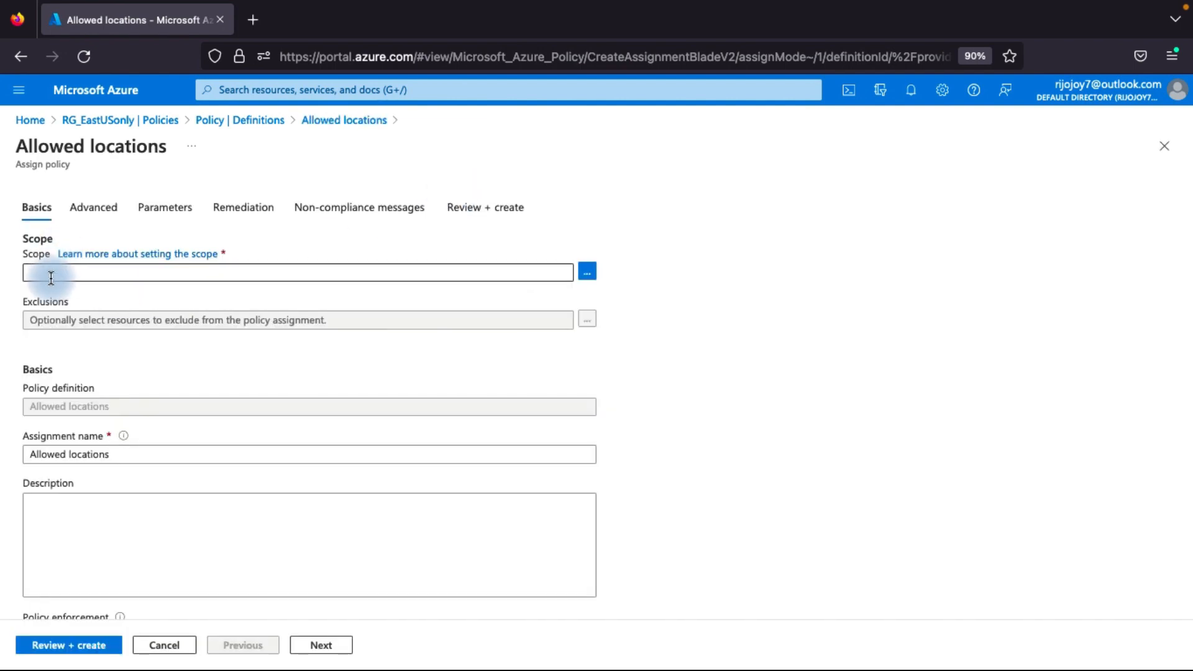
pyautogui.click(589, 272)
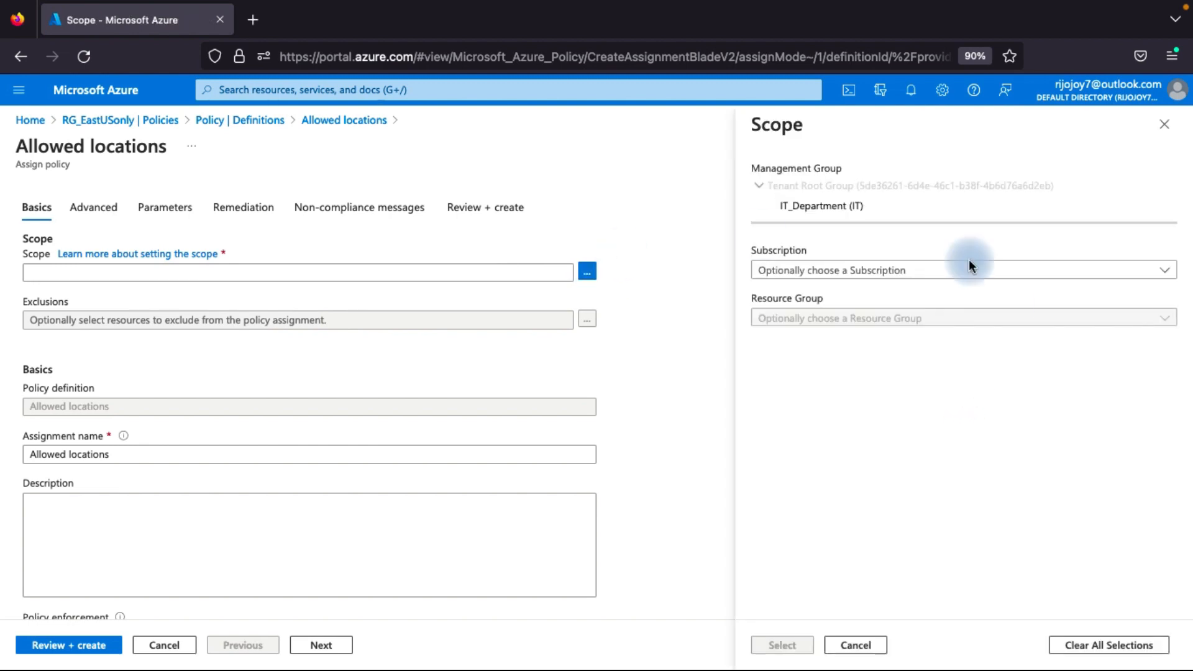
pyautogui.click(822, 273)
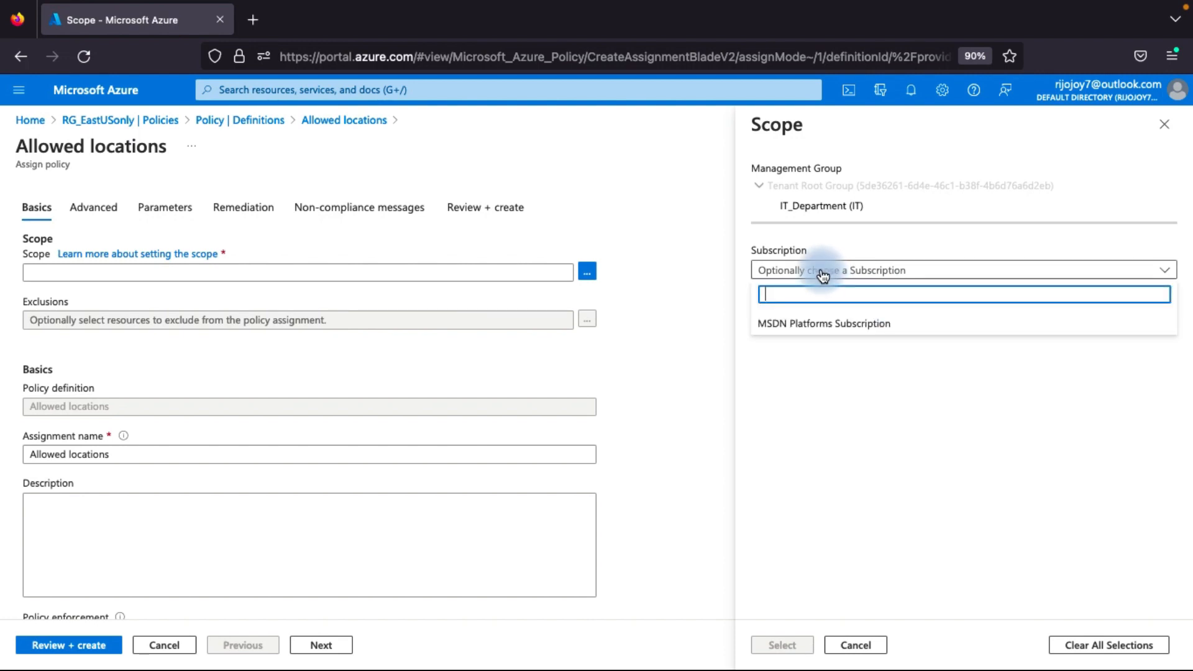
pyautogui.click(822, 324)
pyautogui.click(879, 318)
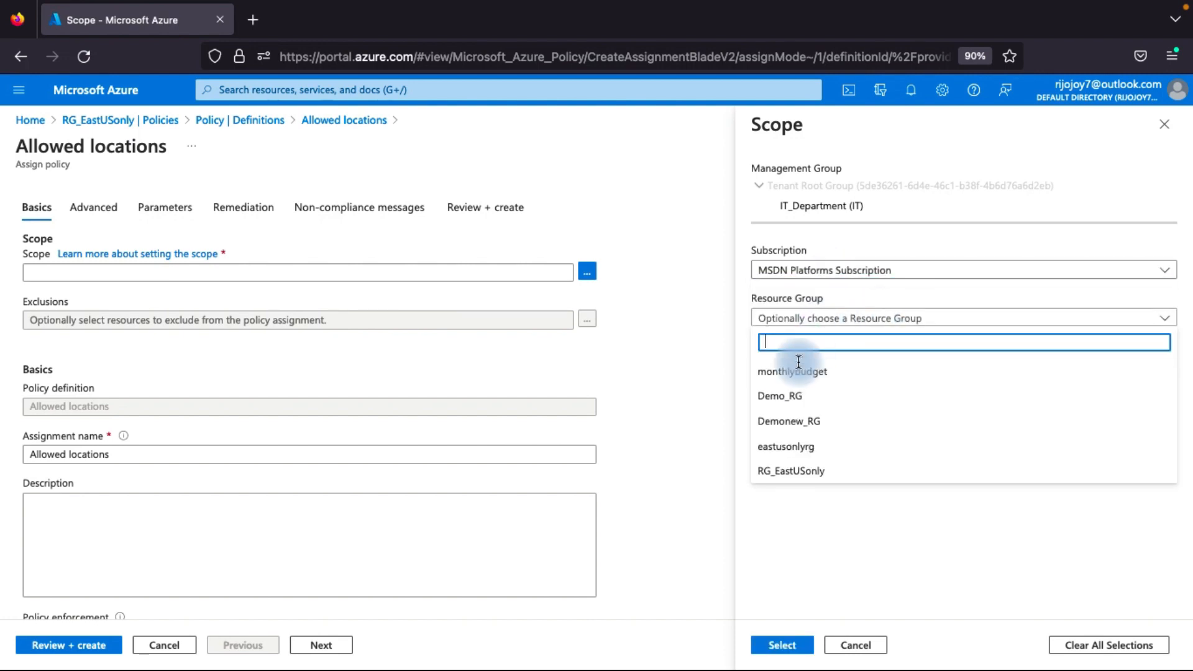
pyautogui.click(806, 478)
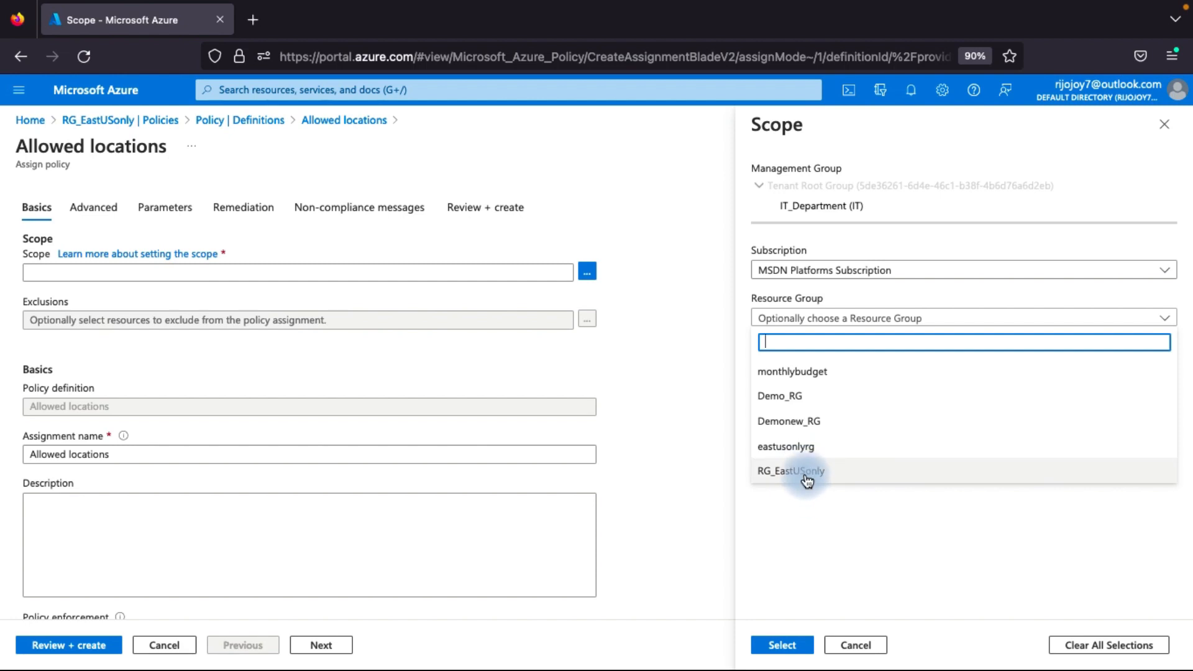
pyautogui.click(781, 646)
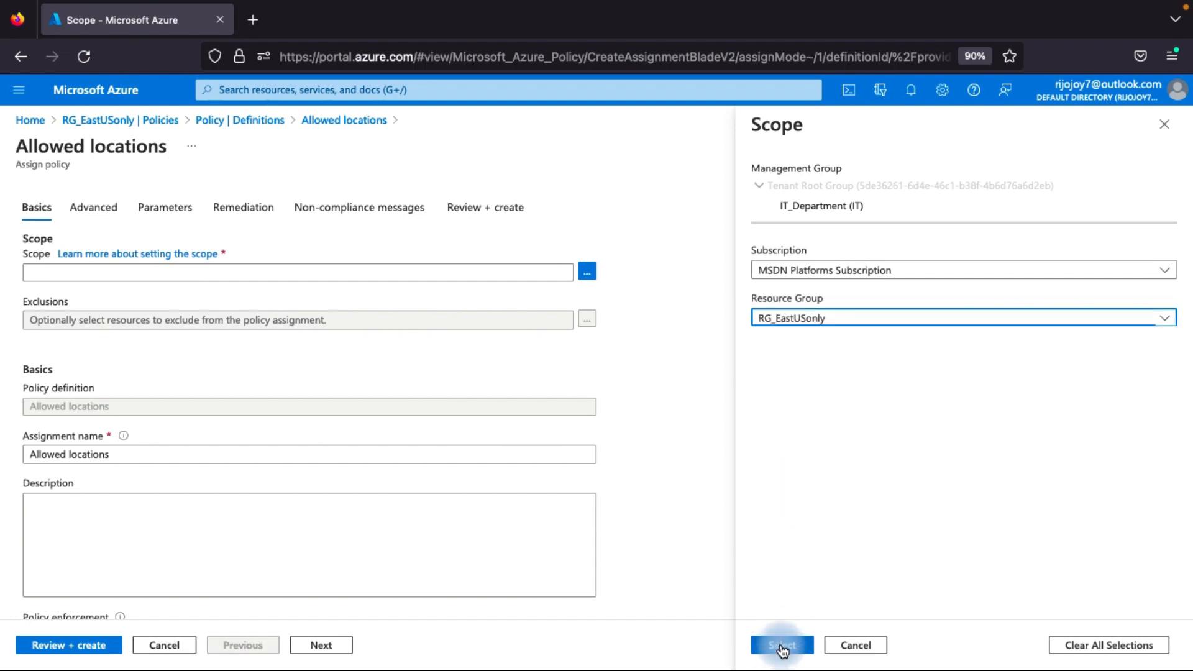
# Enter the assignment description "This policy only allowed location resorce East Us only".
pyautogui.scroll(-1, 109, 387)
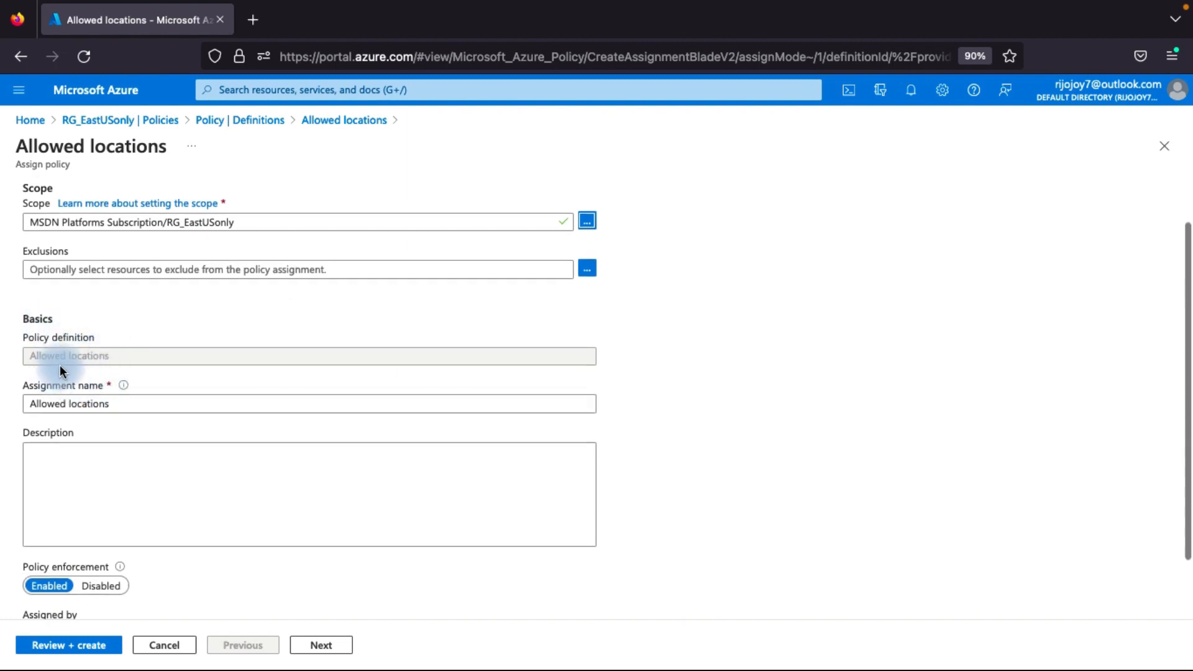
pyautogui.click(76, 465)
pyautogui.write('Thi')
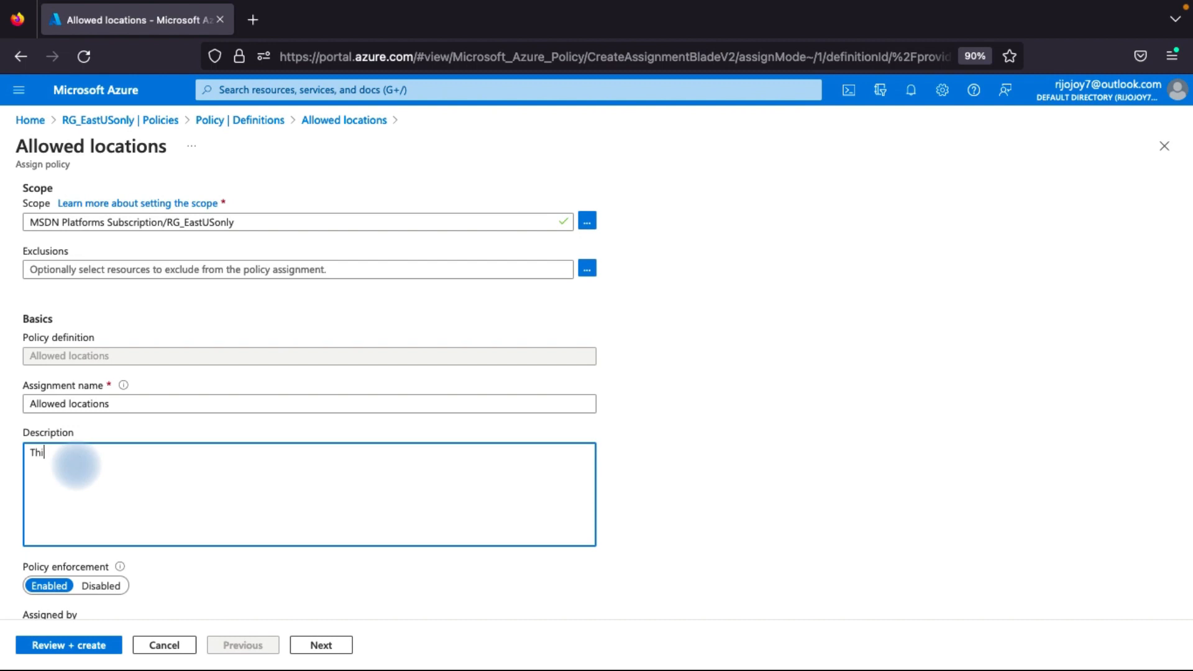
pyautogui.write('s policy only allowed locatio')
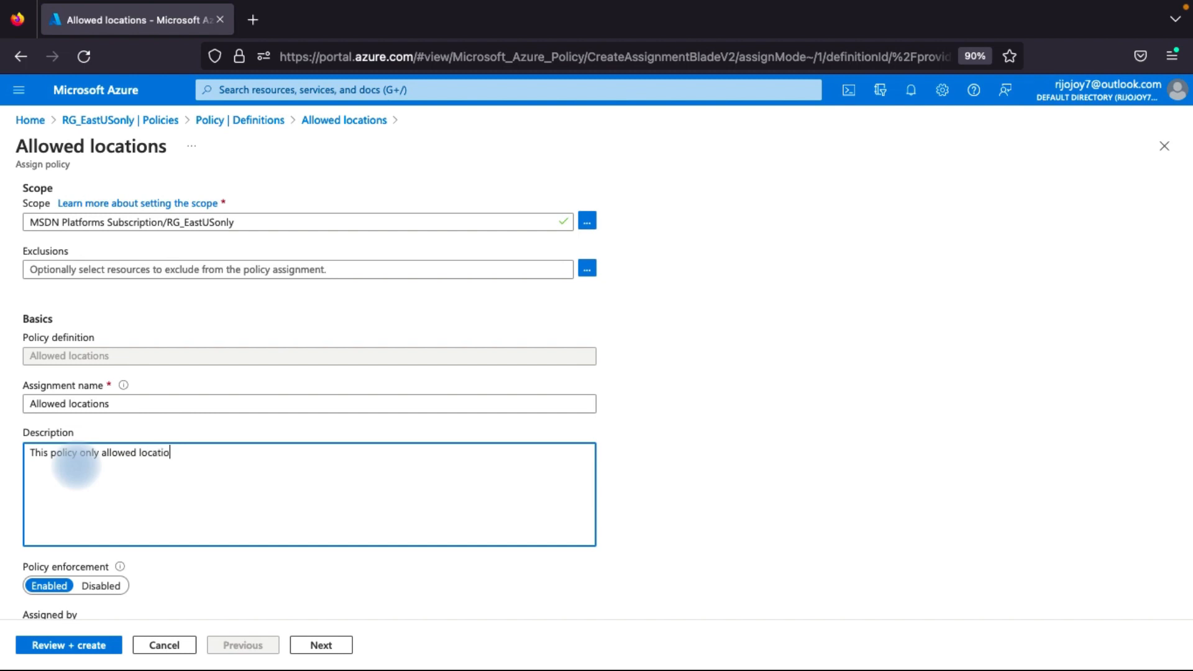
pyautogui.write('n resorce East Us only')
pyautogui.scroll(-2, 49, 584)
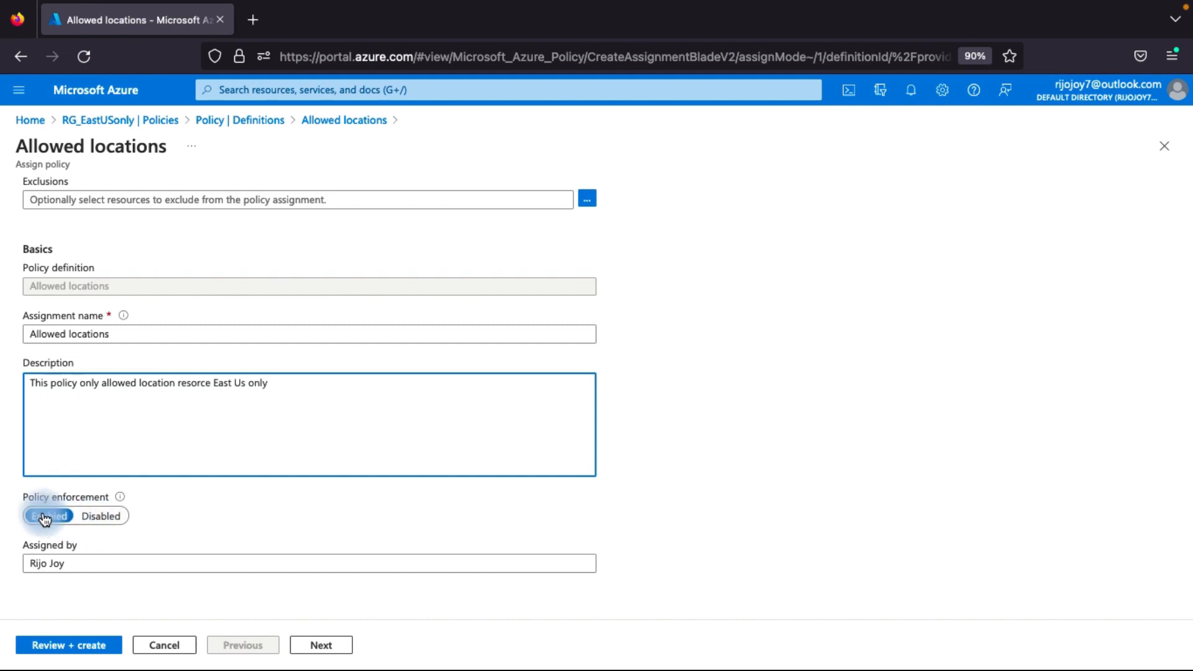
# Examine the assignment's advanced settings, covering scope, resource selectors and overrides.
pyautogui.click(324, 652)
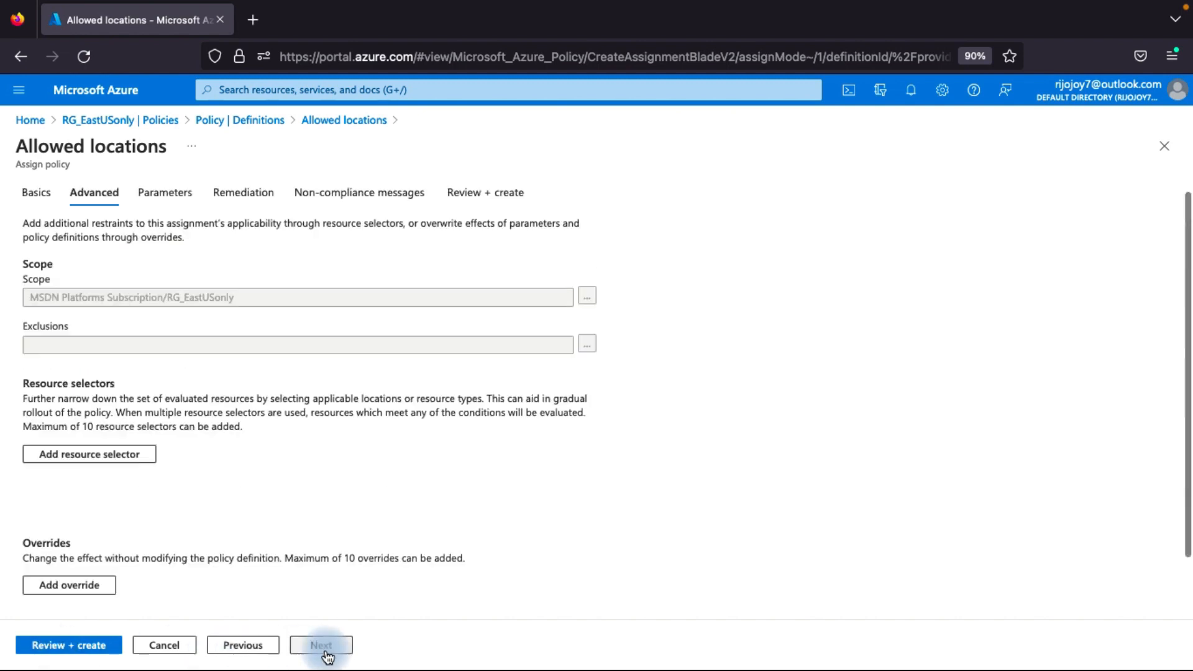
pyautogui.scroll(-2, 247, 354)
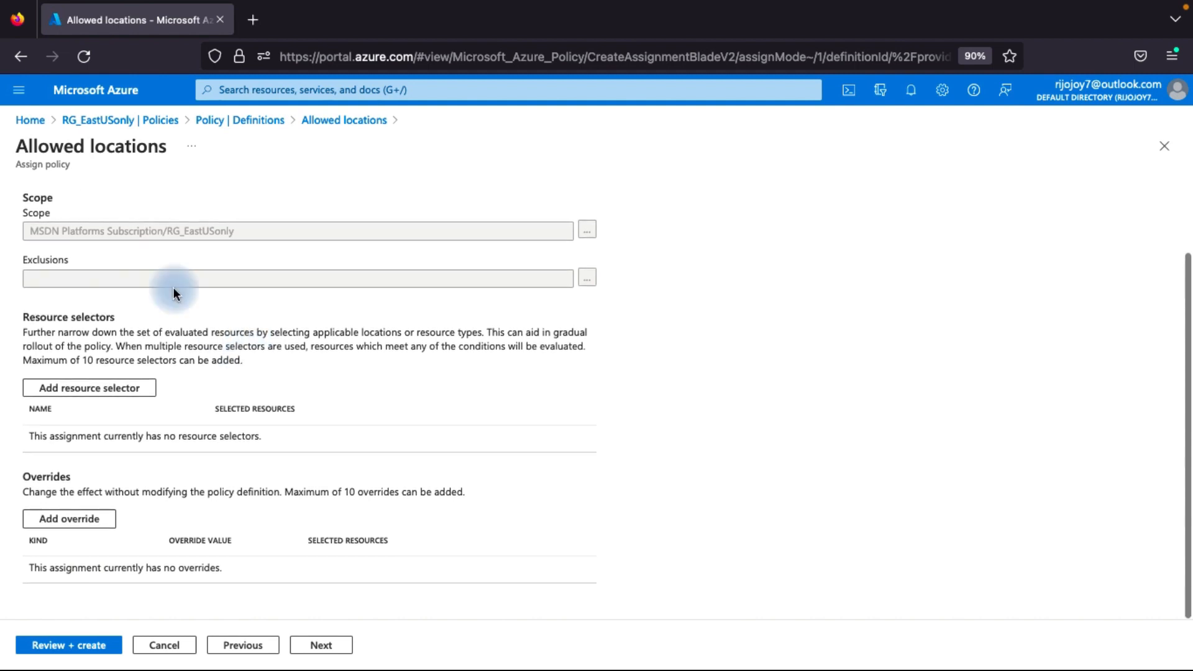
pyautogui.scroll(1, 219, 328)
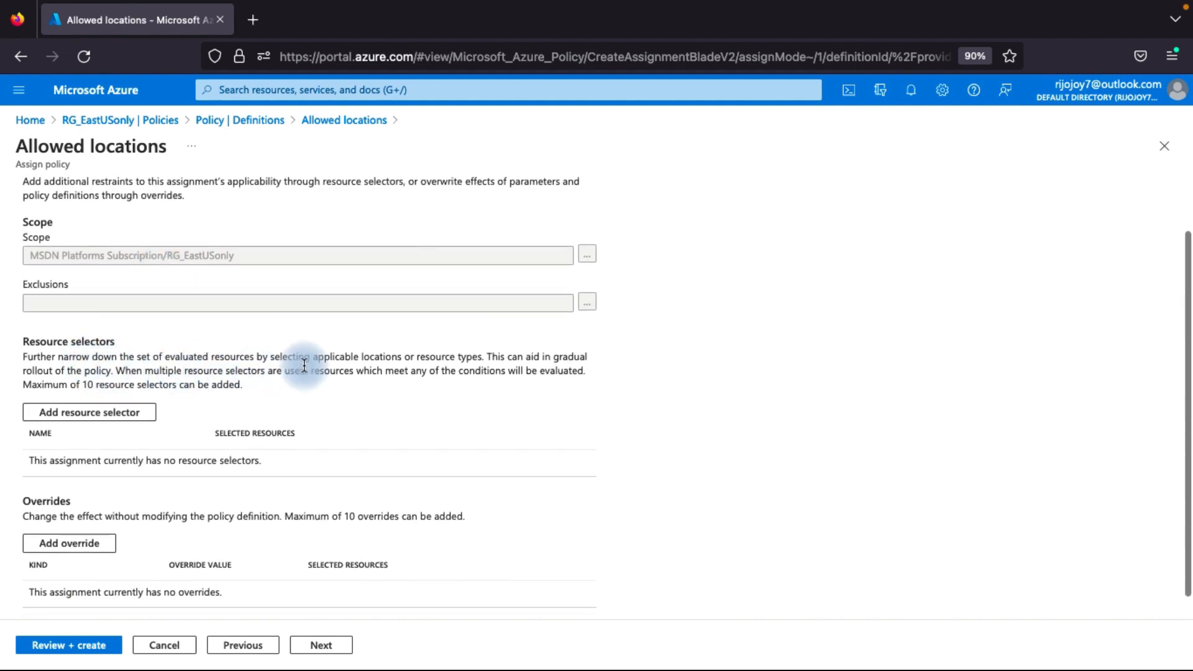
pyautogui.scroll(-1, 382, 397)
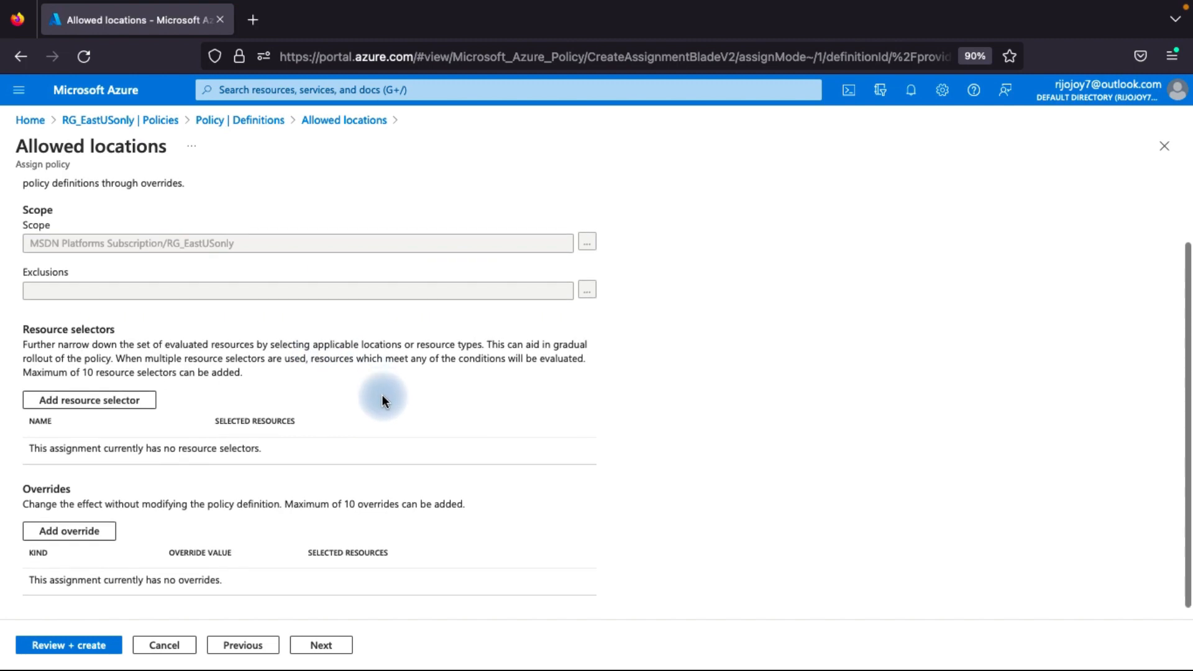
pyautogui.scroll(-1, 382, 399)
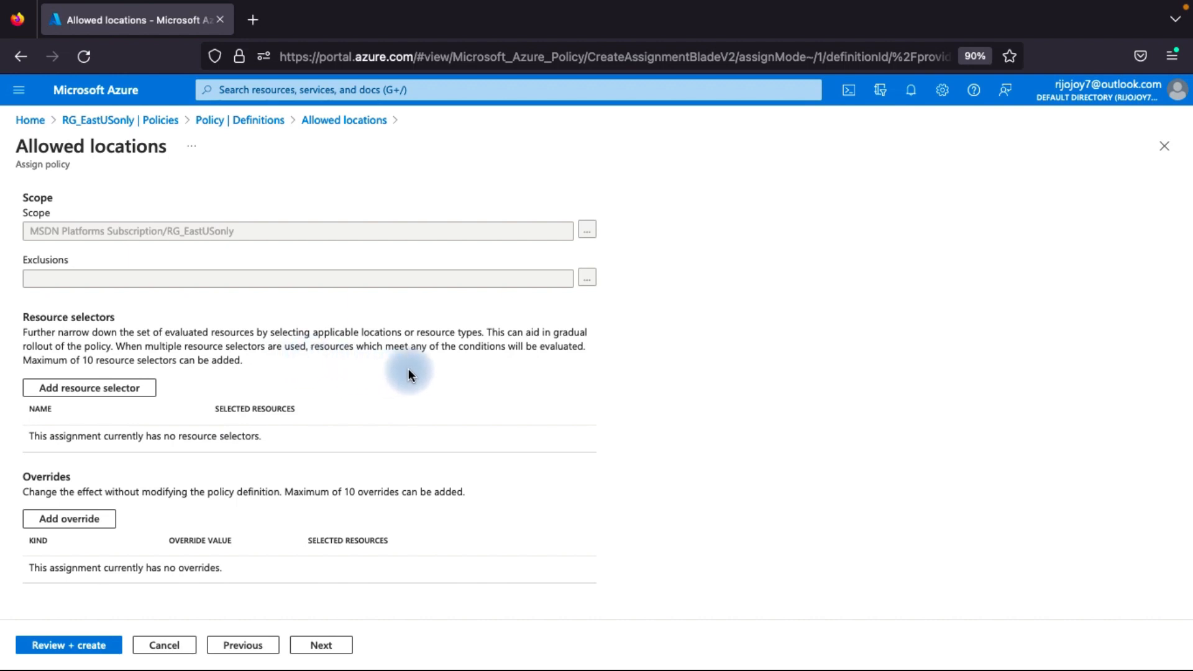
pyautogui.scroll(-1, 125, 414)
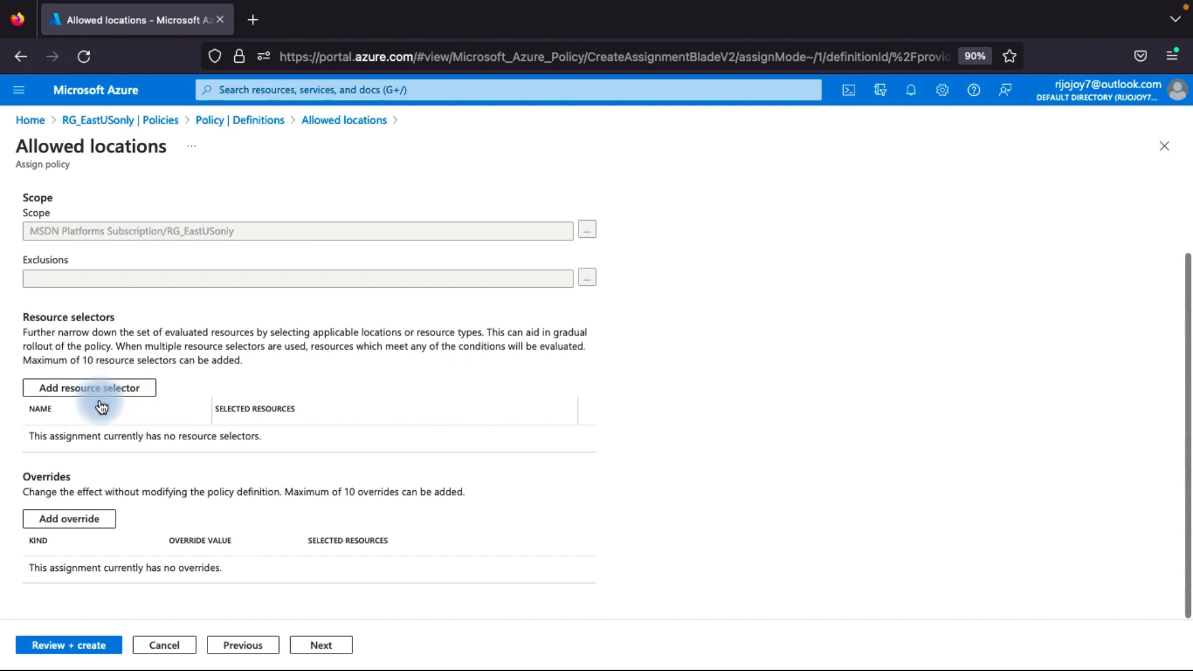
pyautogui.scroll(1, 183, 517)
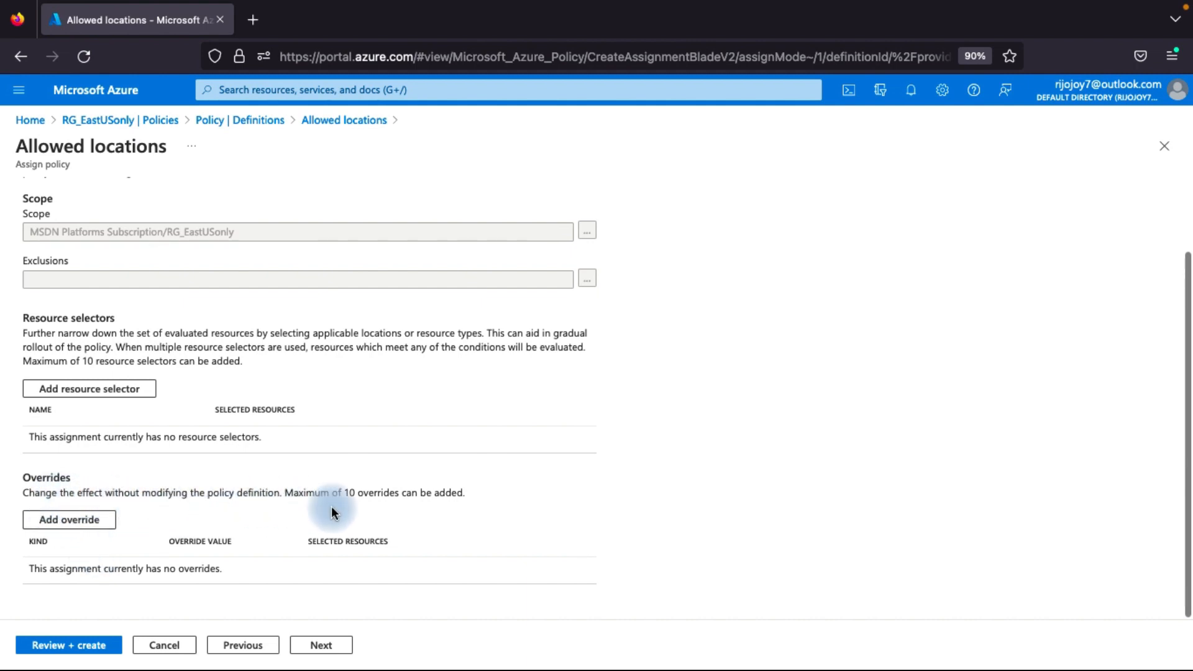
pyautogui.scroll(2, 179, 521)
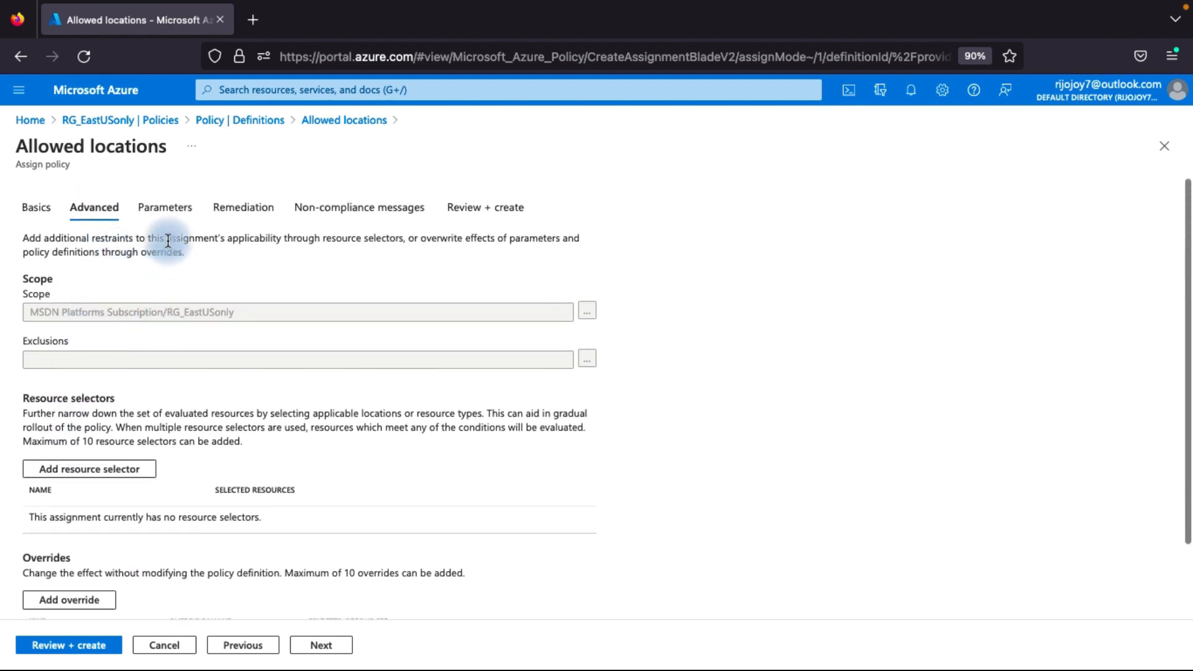
pyautogui.scroll(-1, 257, 595)
# Set the assignment's Allowed locations parameter to East US only.
pyautogui.click(321, 645)
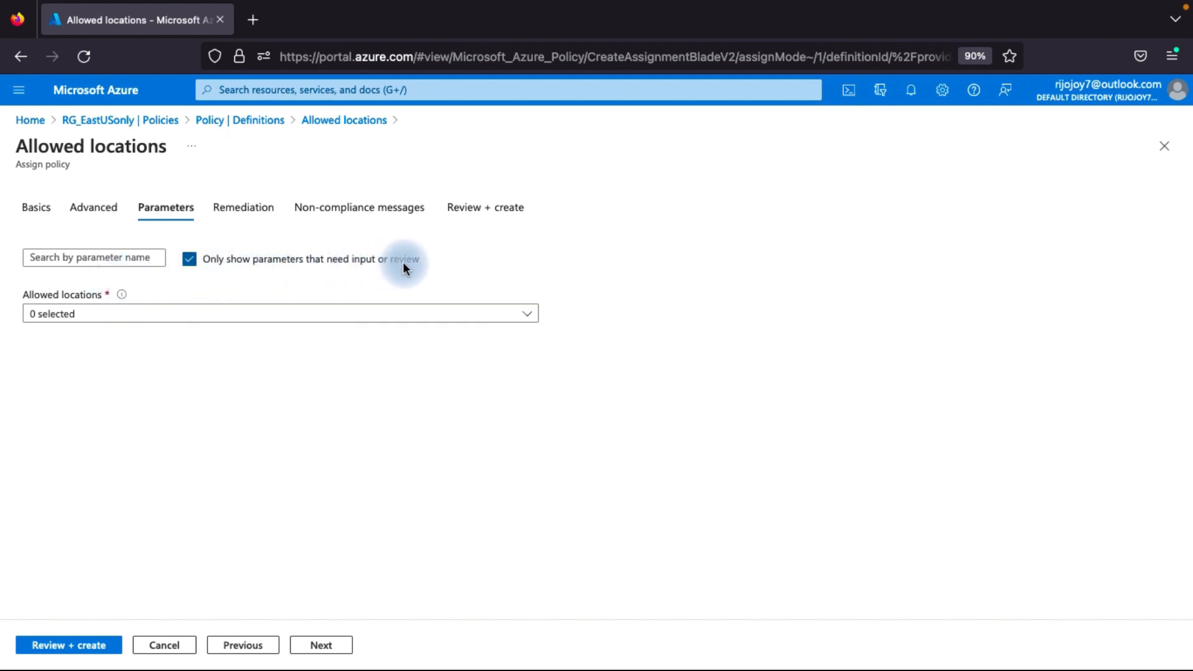
pyautogui.click(120, 316)
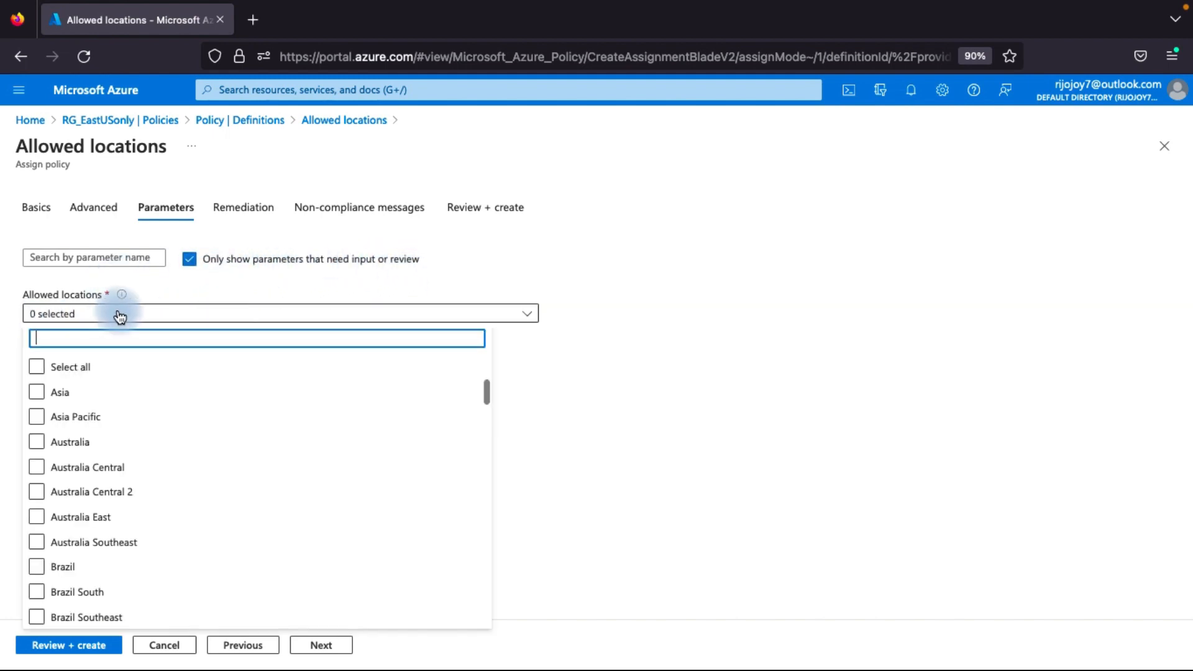
pyautogui.scroll(-5, 90, 490)
pyautogui.scroll(-10, 89, 494)
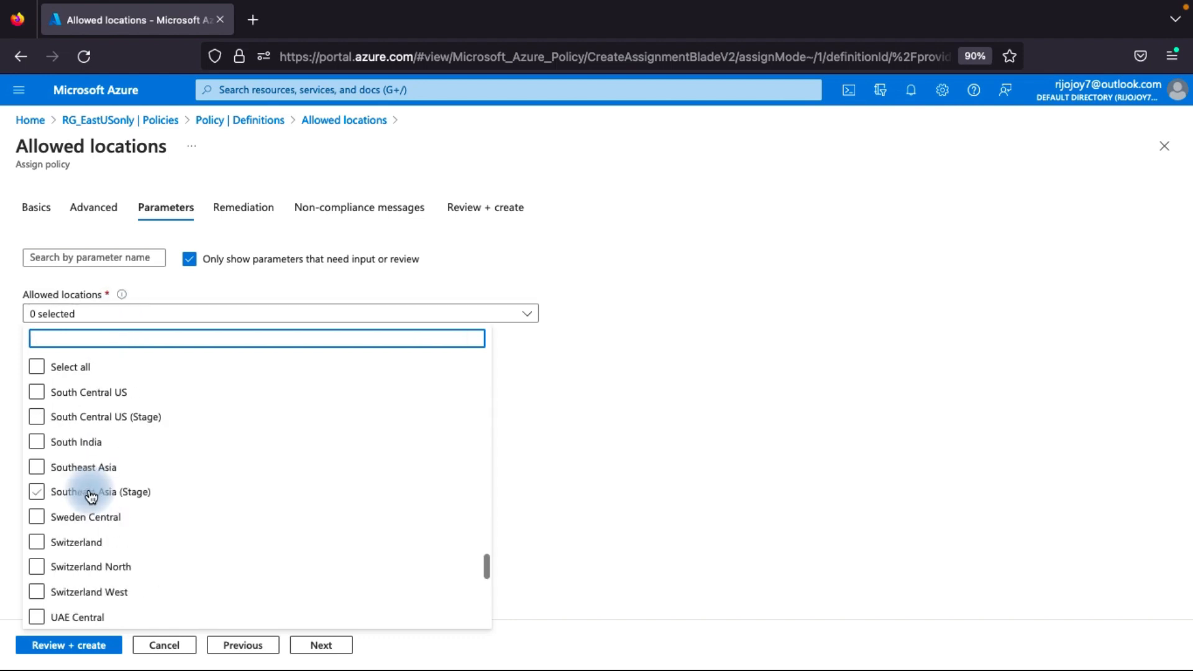
pyautogui.scroll(-5, 92, 472)
pyautogui.scroll(12, 93, 460)
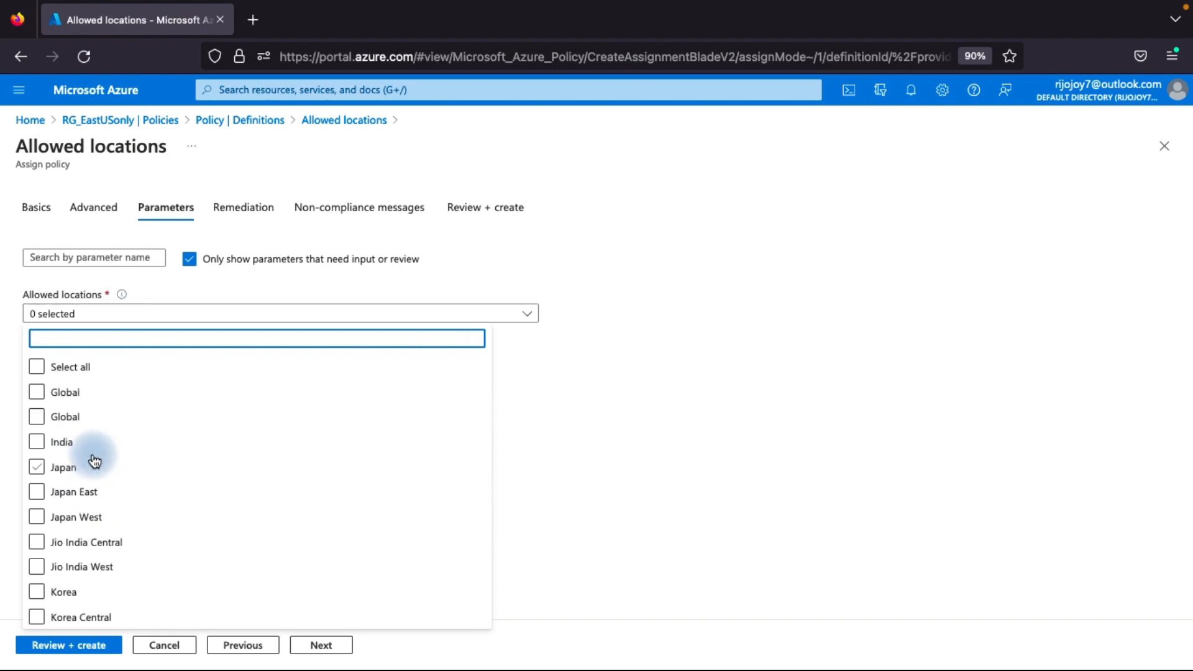
pyautogui.scroll(-8, 94, 461)
pyautogui.scroll(-8, 94, 460)
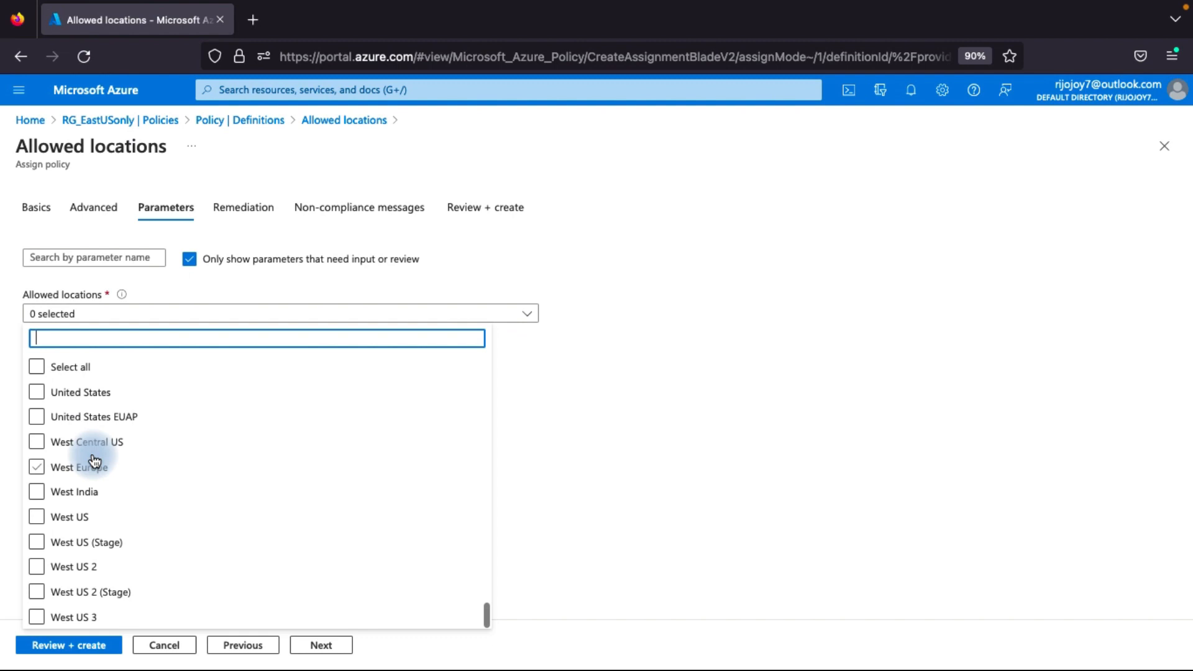
pyautogui.scroll(20, 94, 461)
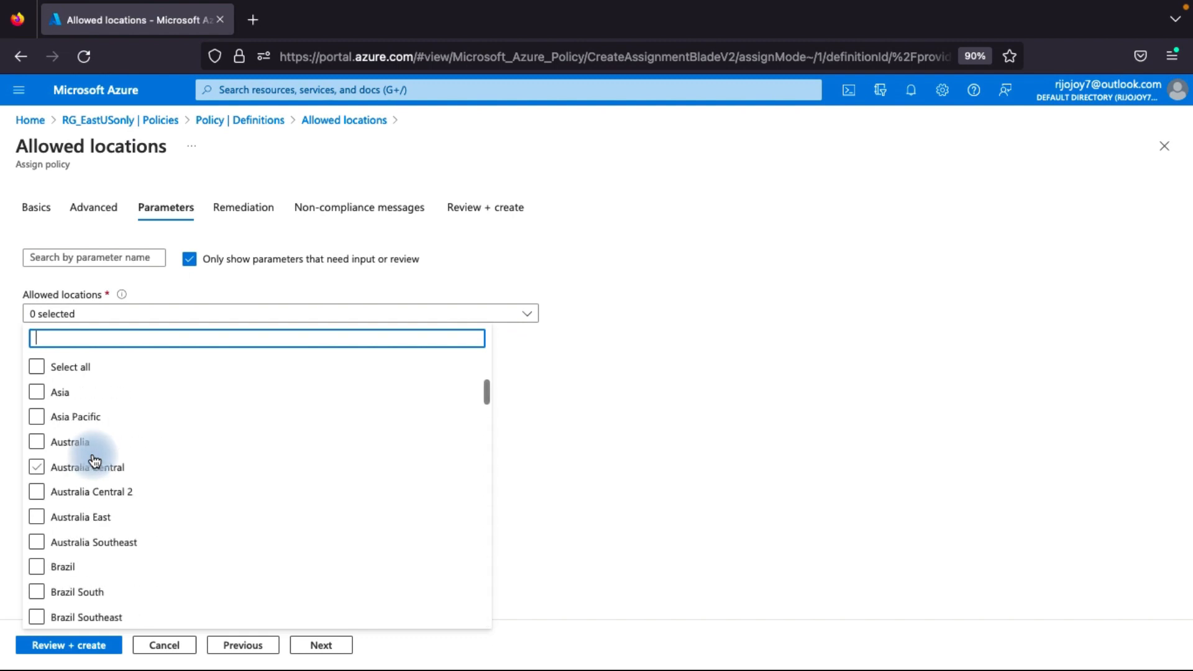
pyautogui.scroll(-5, 95, 503)
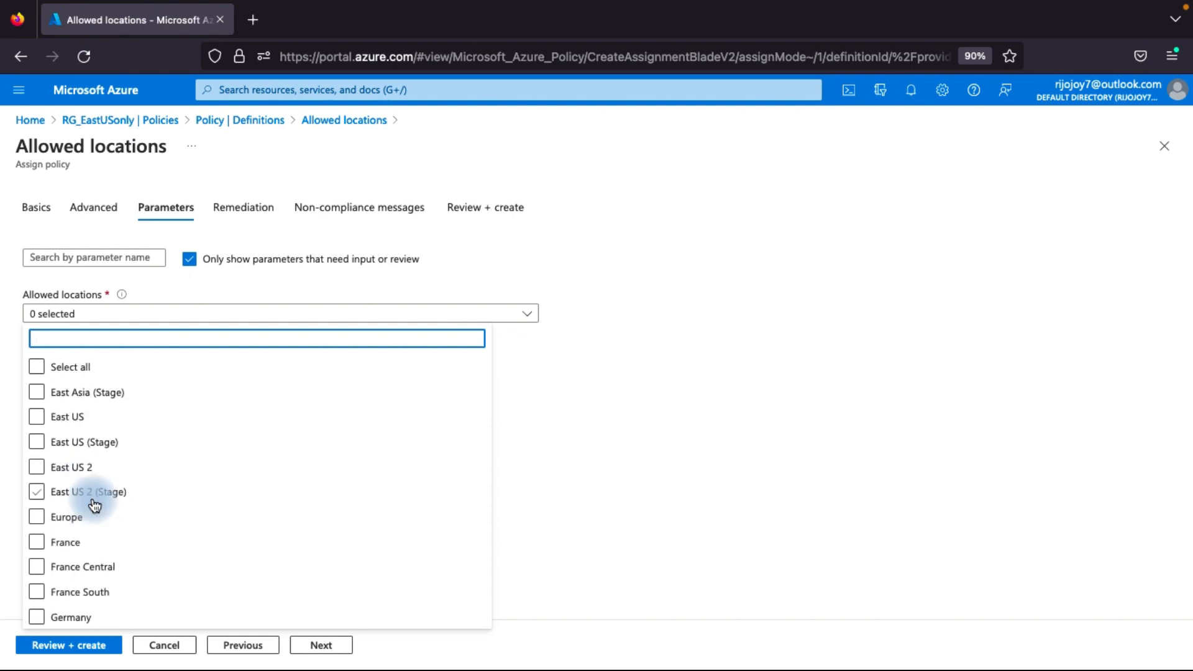
pyautogui.click(39, 417)
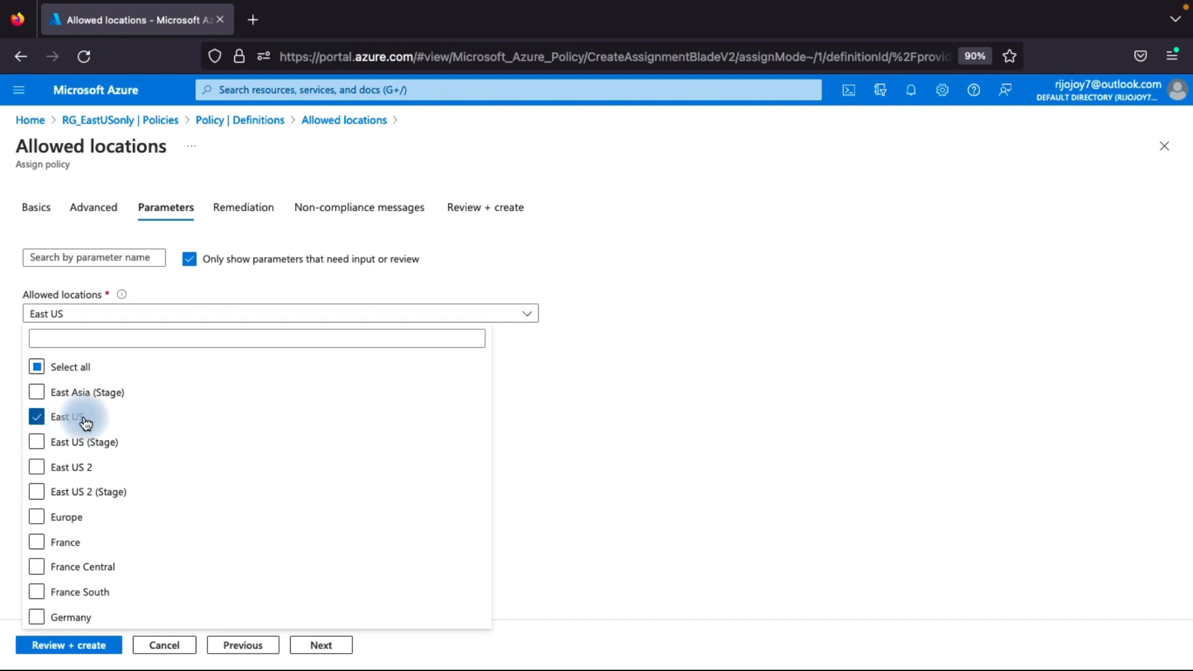
# Leave the remediation settings at their defaults and enter the non-compliance message "this policy only allowed loction east us no complinace".
pyautogui.click(326, 647)
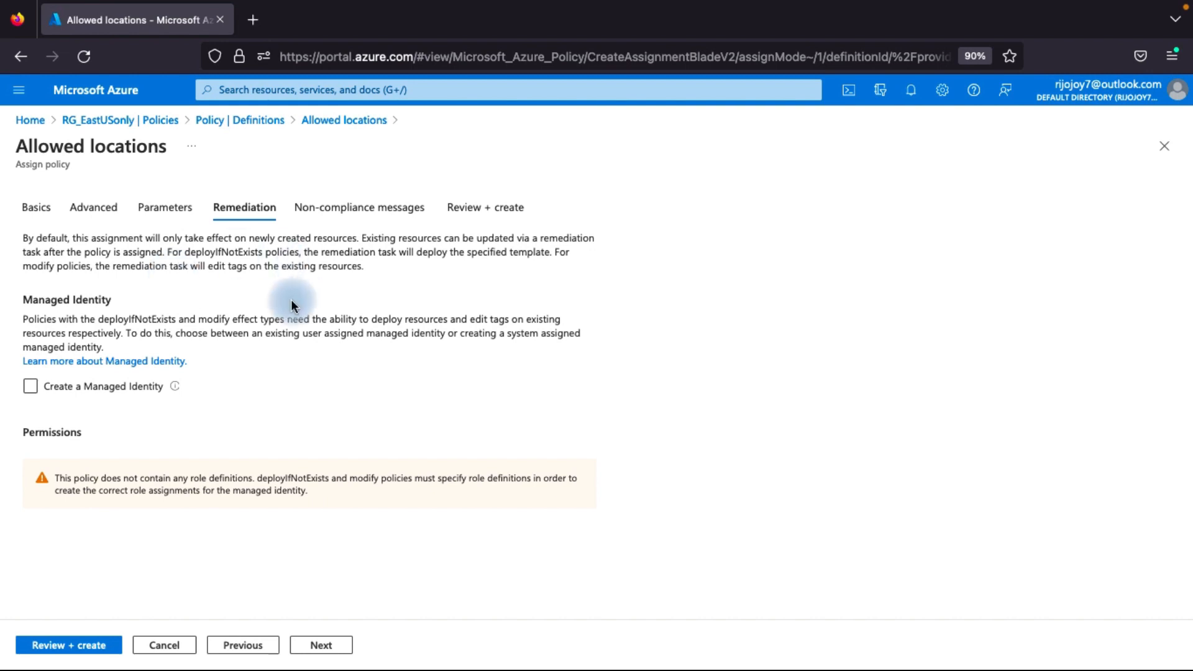
pyautogui.click(316, 648)
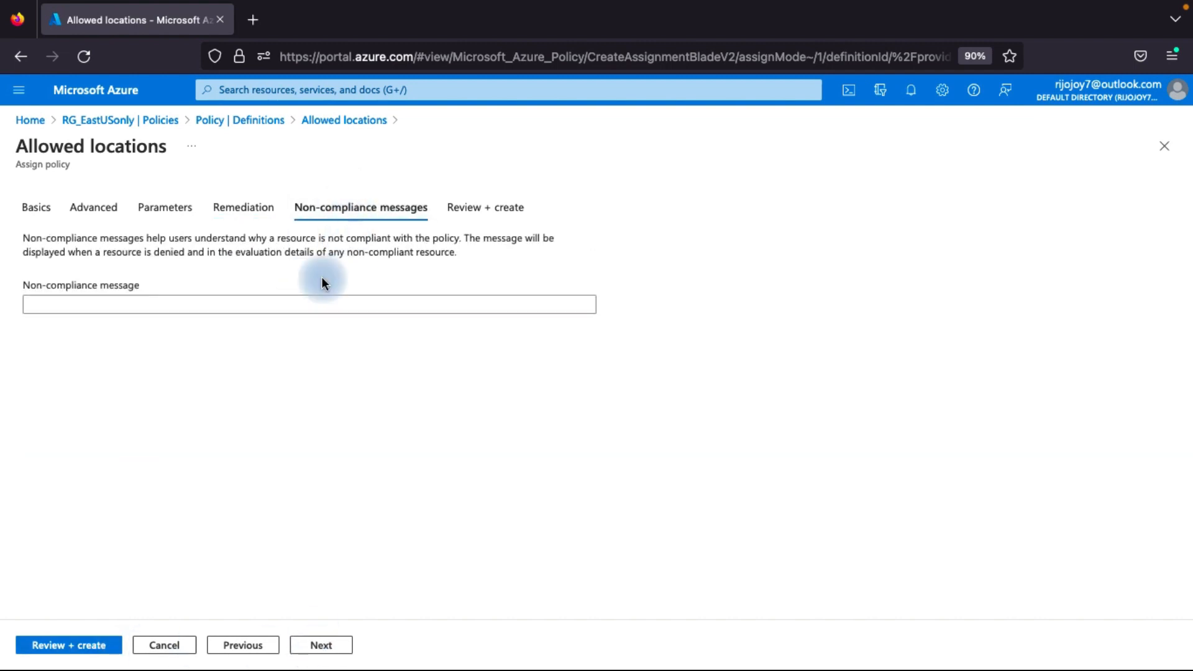
pyautogui.click(257, 307)
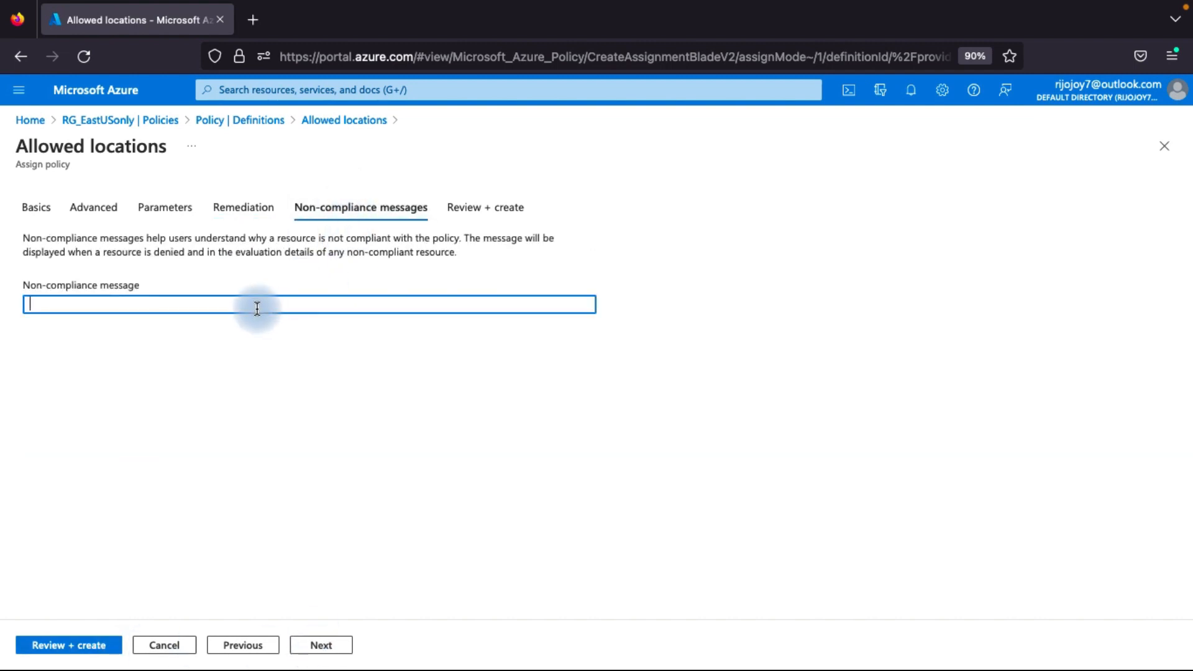
pyautogui.write('this pol')
pyautogui.press('BackSpace')
pyautogui.press('BackSpace')
pyautogui.press('BackSpace')
pyautogui.write('policy only allowed loction east us')
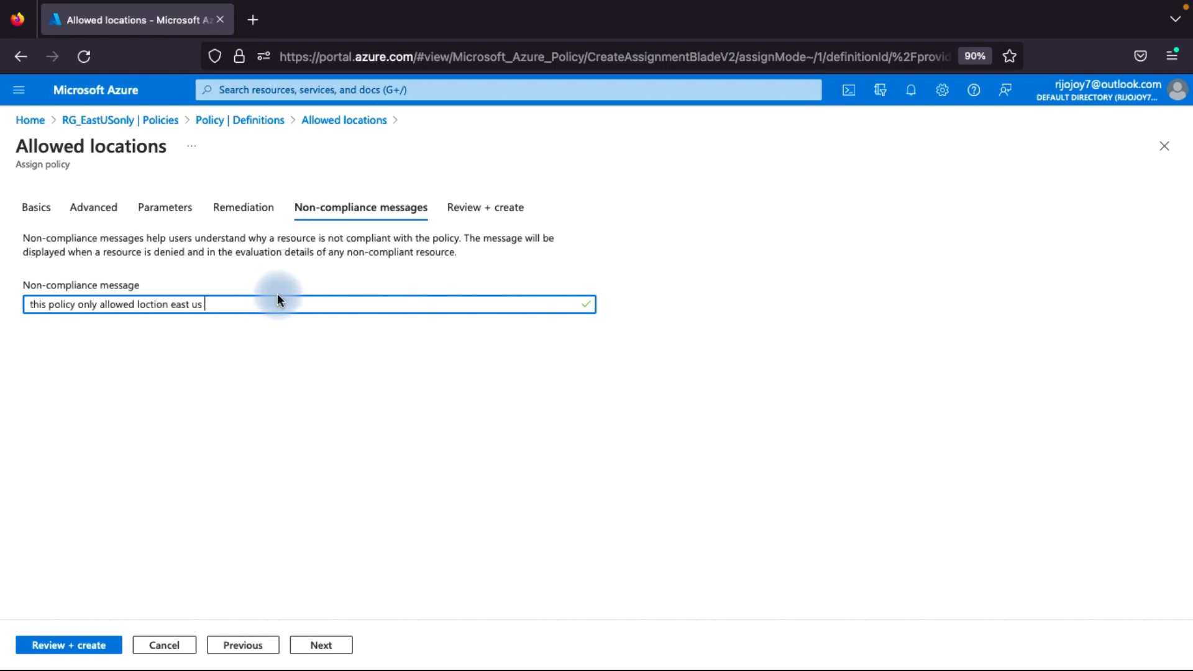
pyautogui.write(' no complinace')
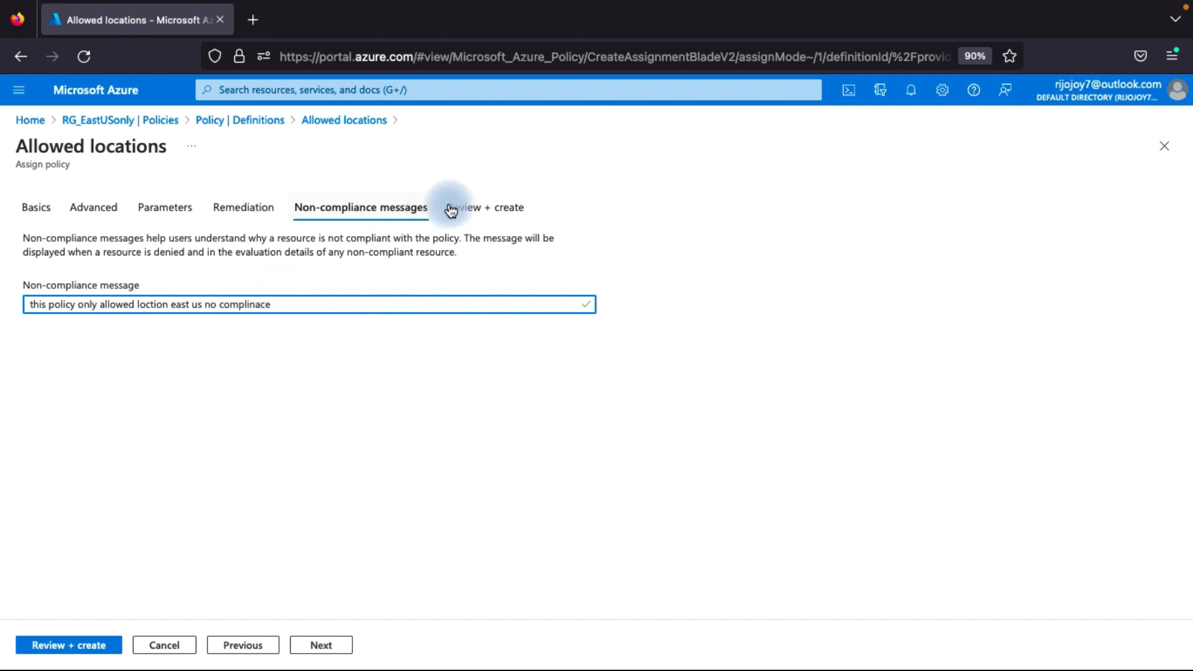
# Review the assignment summary, create the Allowed locations policy assignment and dismiss the notification.
pyautogui.click(343, 652)
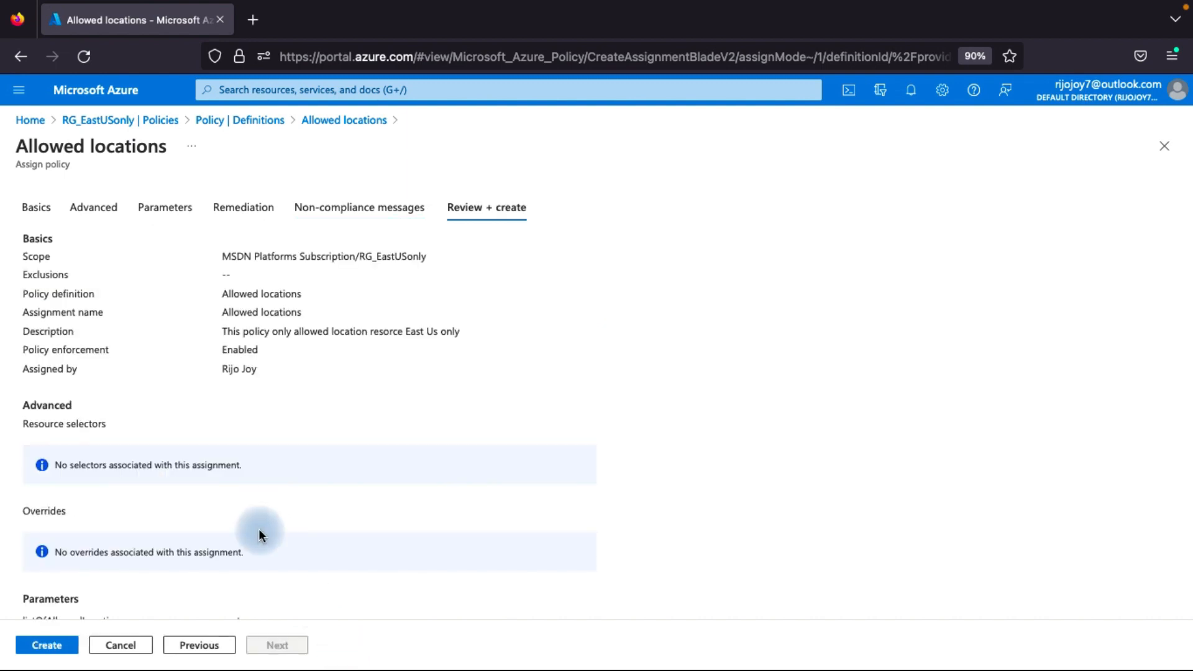
pyautogui.scroll(-1, 258, 530)
pyautogui.scroll(-1, 259, 530)
pyautogui.scroll(-1, 258, 528)
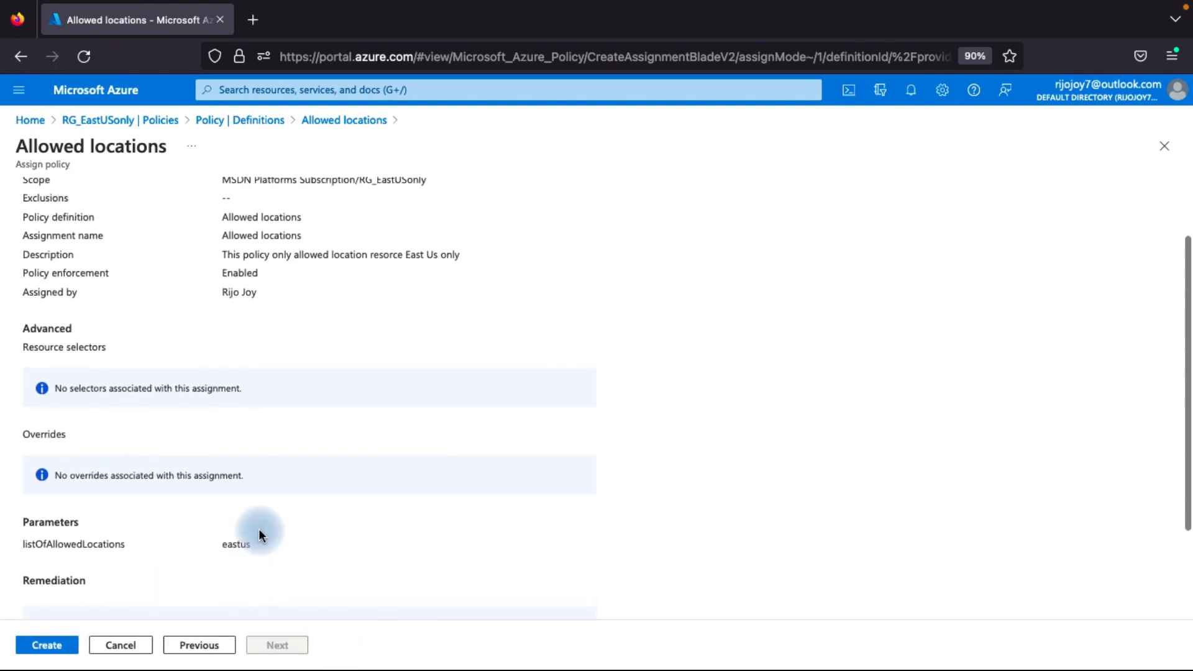
pyautogui.scroll(2, 259, 529)
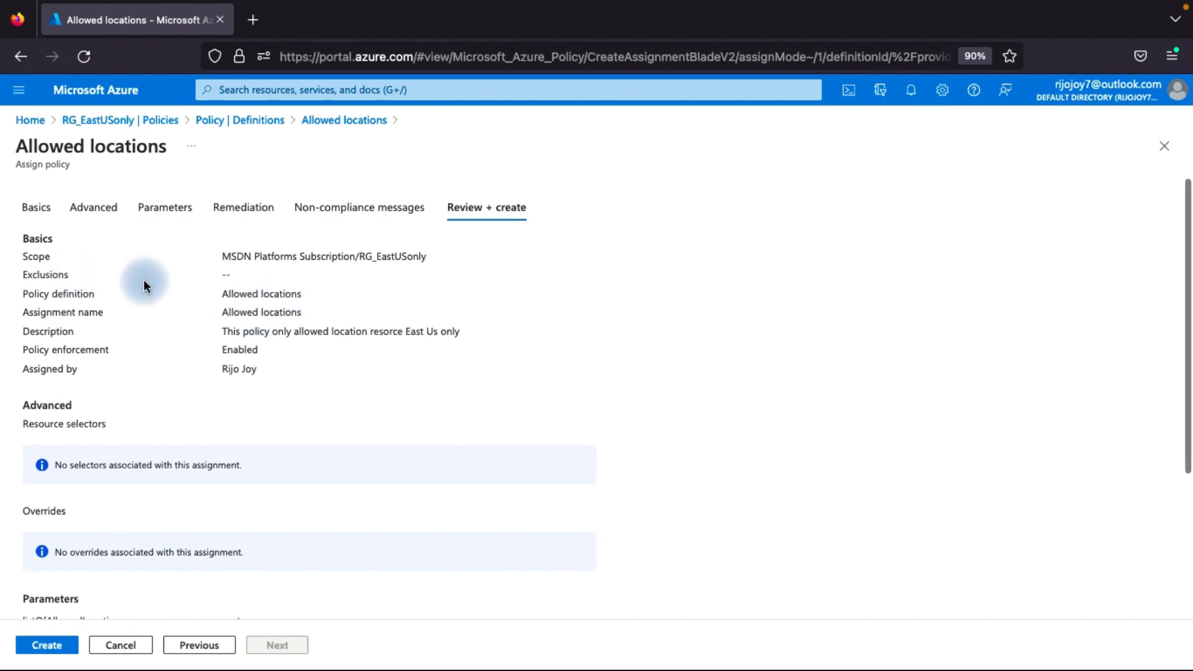
pyautogui.scroll(-1, 309, 381)
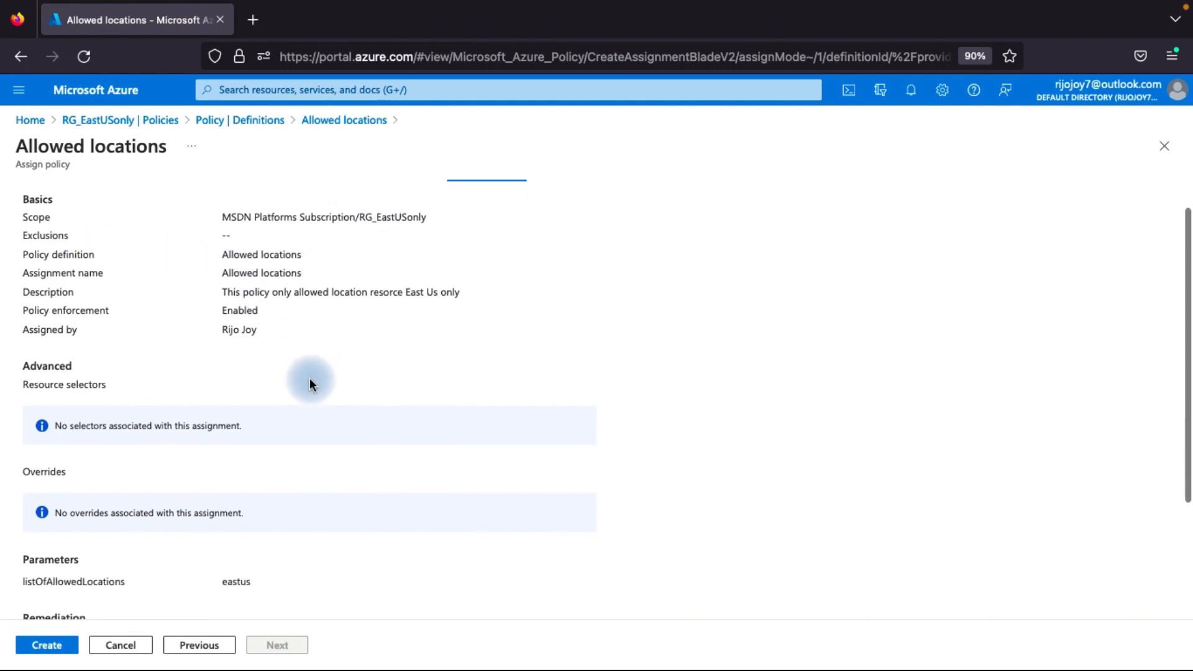
pyautogui.scroll(-3, 283, 497)
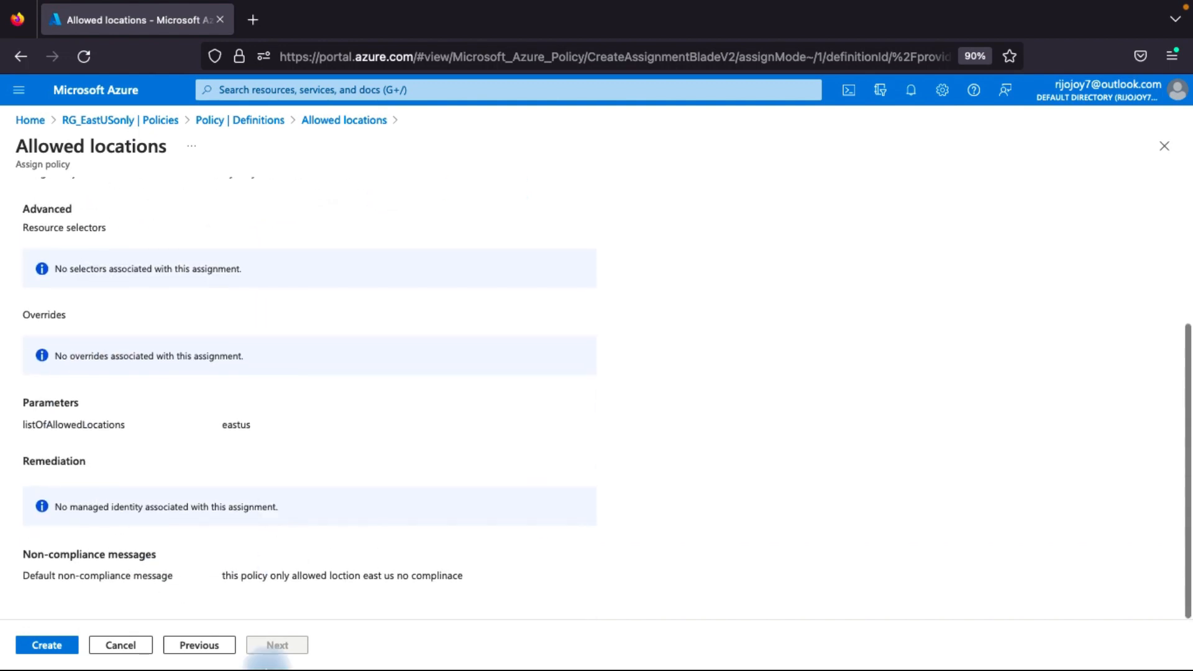
pyautogui.click(67, 647)
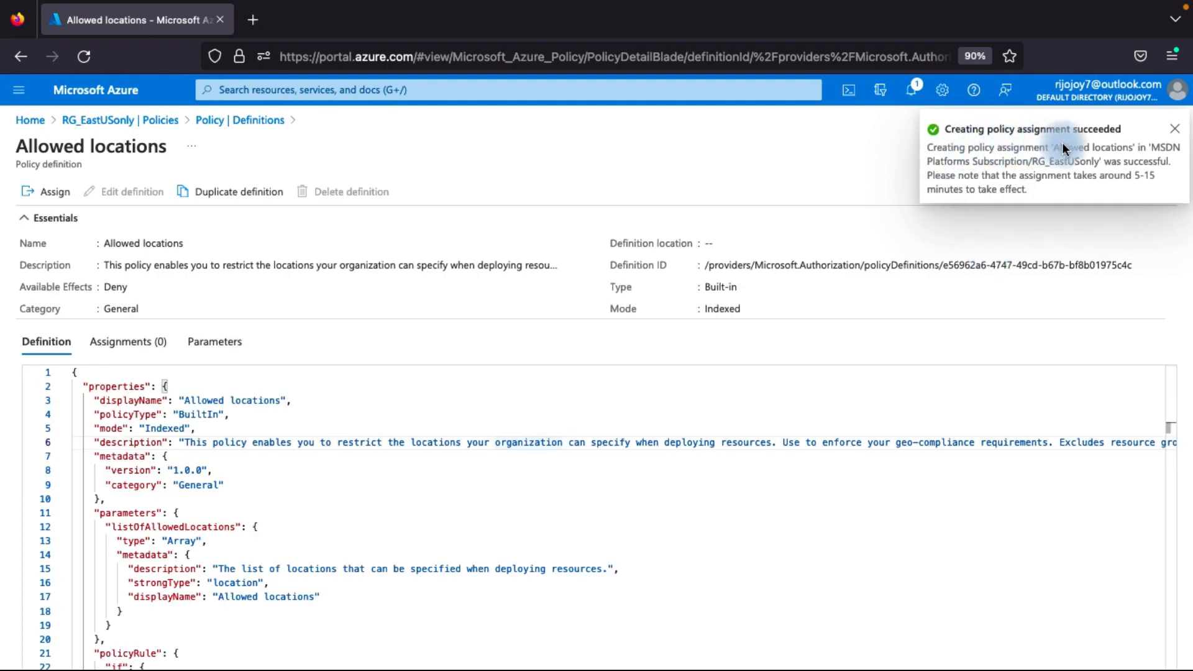
pyautogui.click(1175, 134)
# Open the Policy service overview from the portal home and check the Allowed locations assignment's compliance for RG_EastUSonly.
pyautogui.scroll(-3, 690, 404)
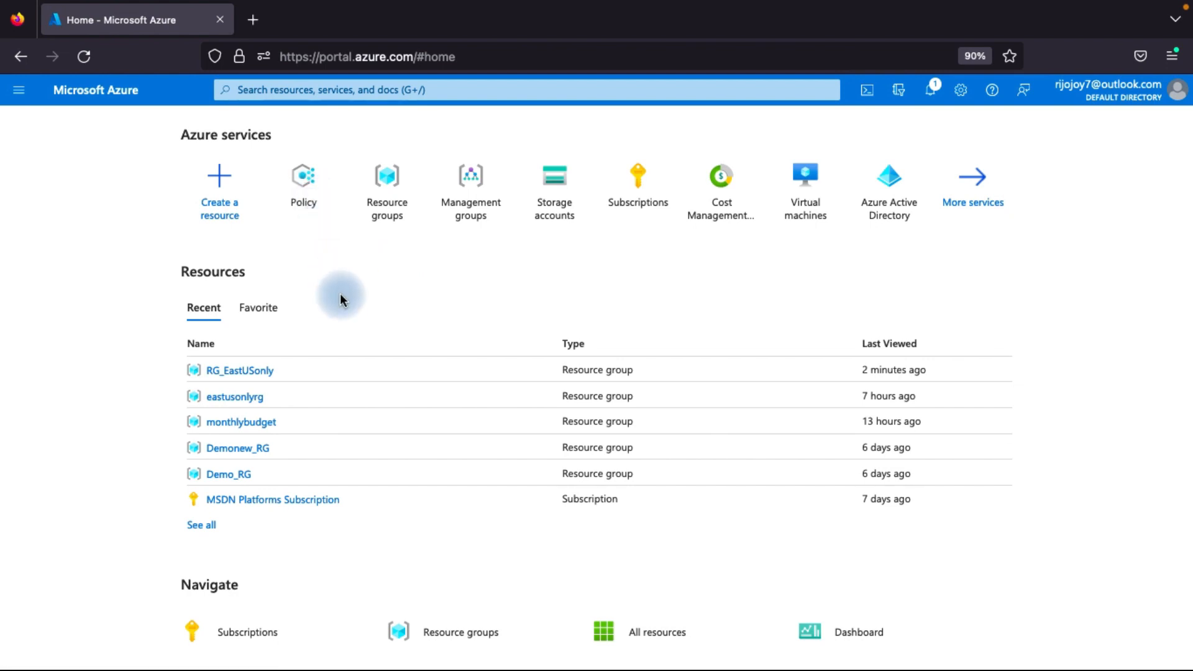
pyautogui.click(321, 214)
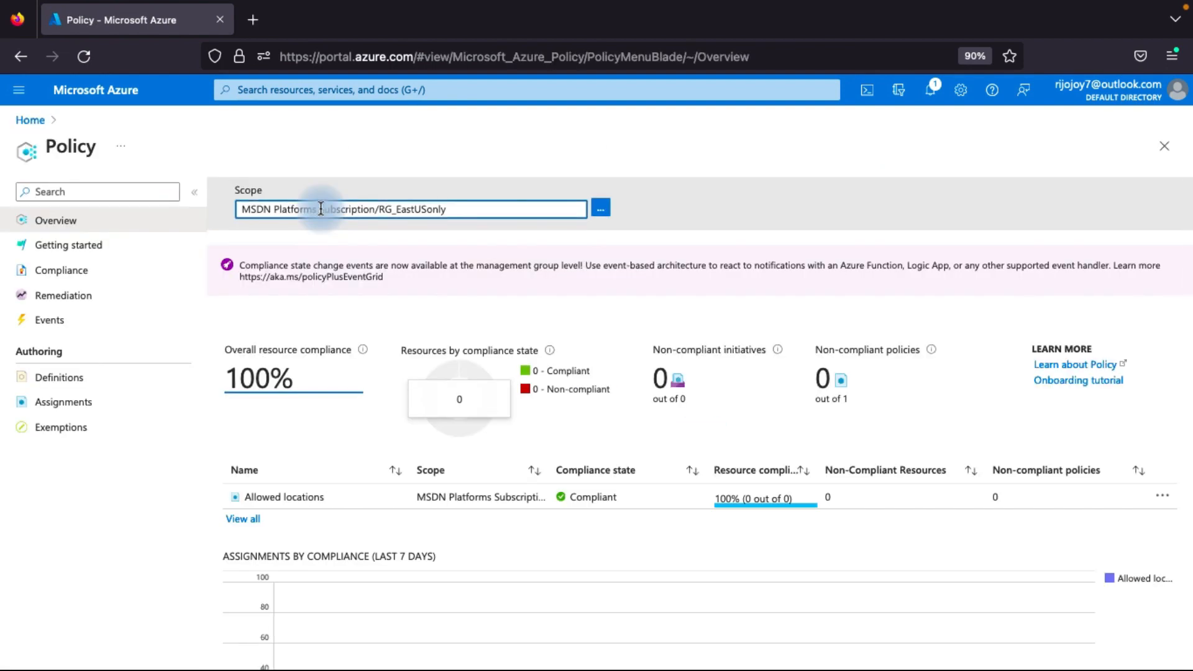
pyautogui.scroll(-1, 546, 563)
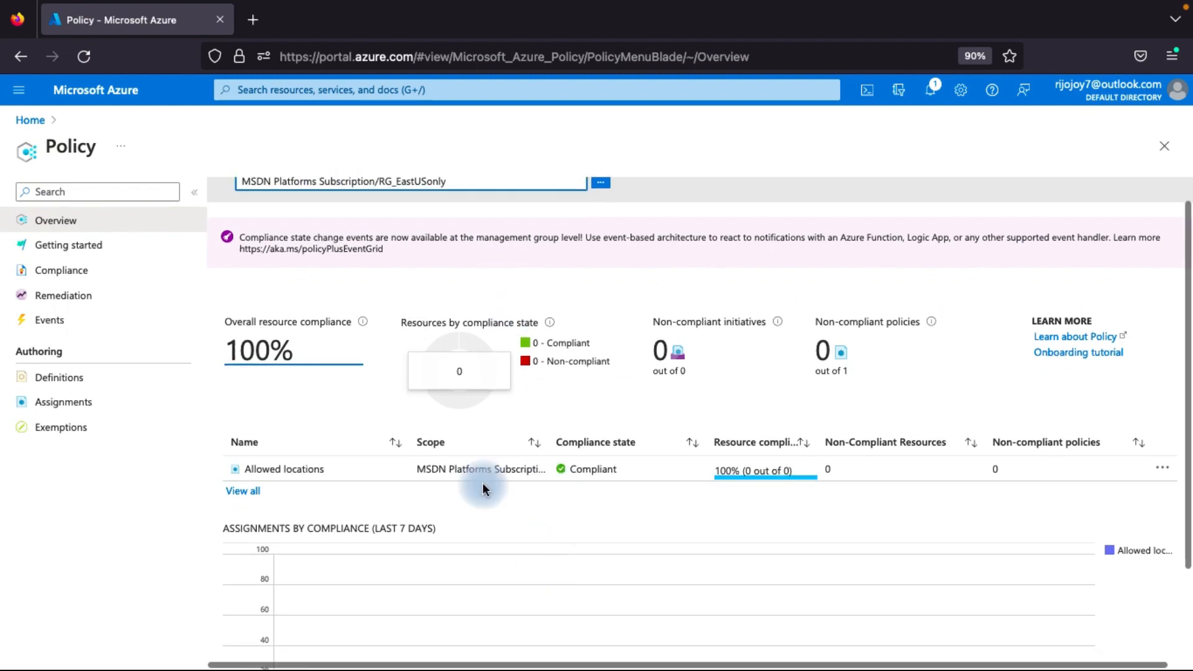
pyautogui.scroll(1, 385, 348)
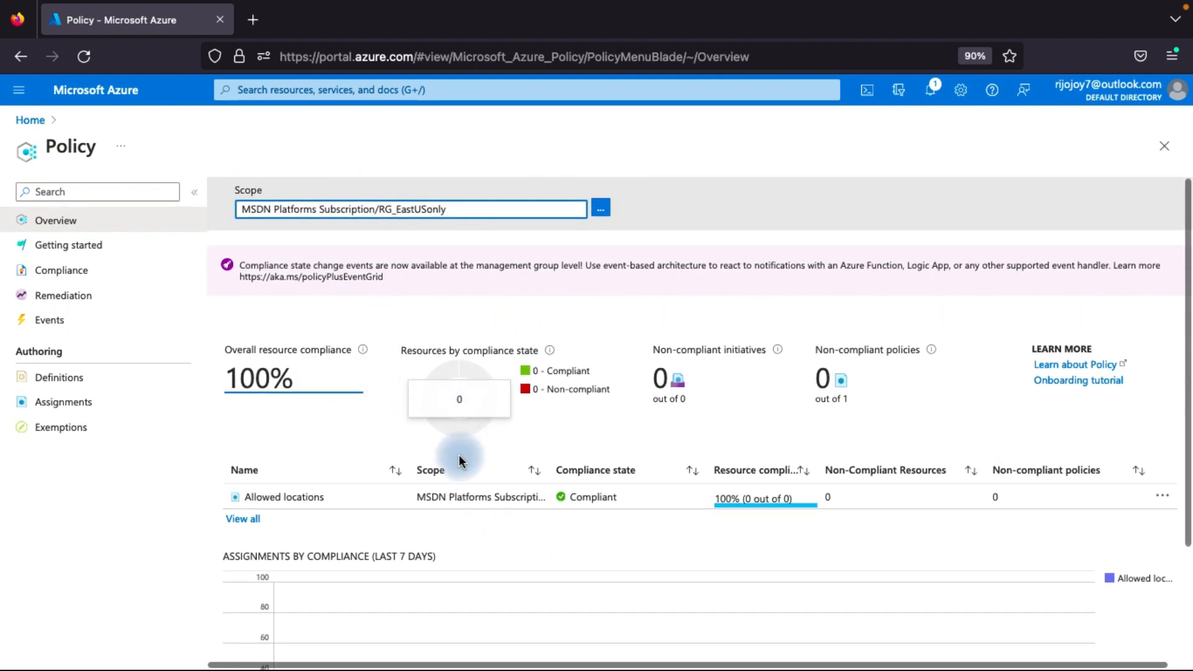
# Open the Allowed locations assignment details, return to the Policy overview through the portal home and recheck the compliance of RG_EastUSonly.
pyautogui.click(624, 507)
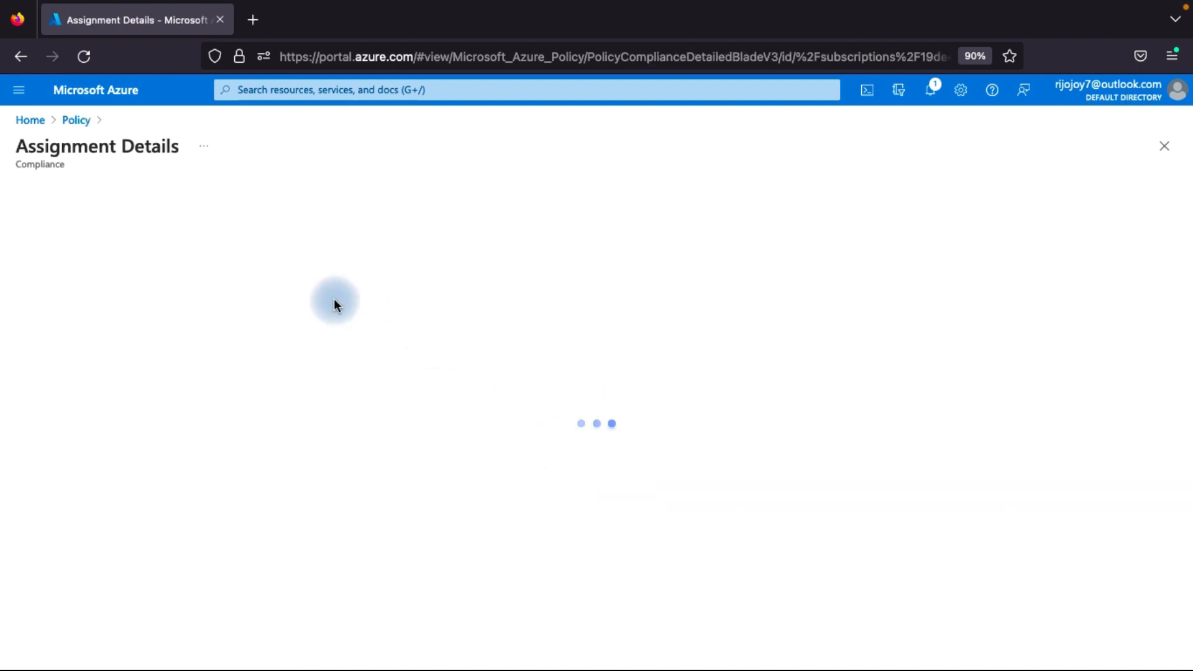
pyautogui.moveTo(128, 403)
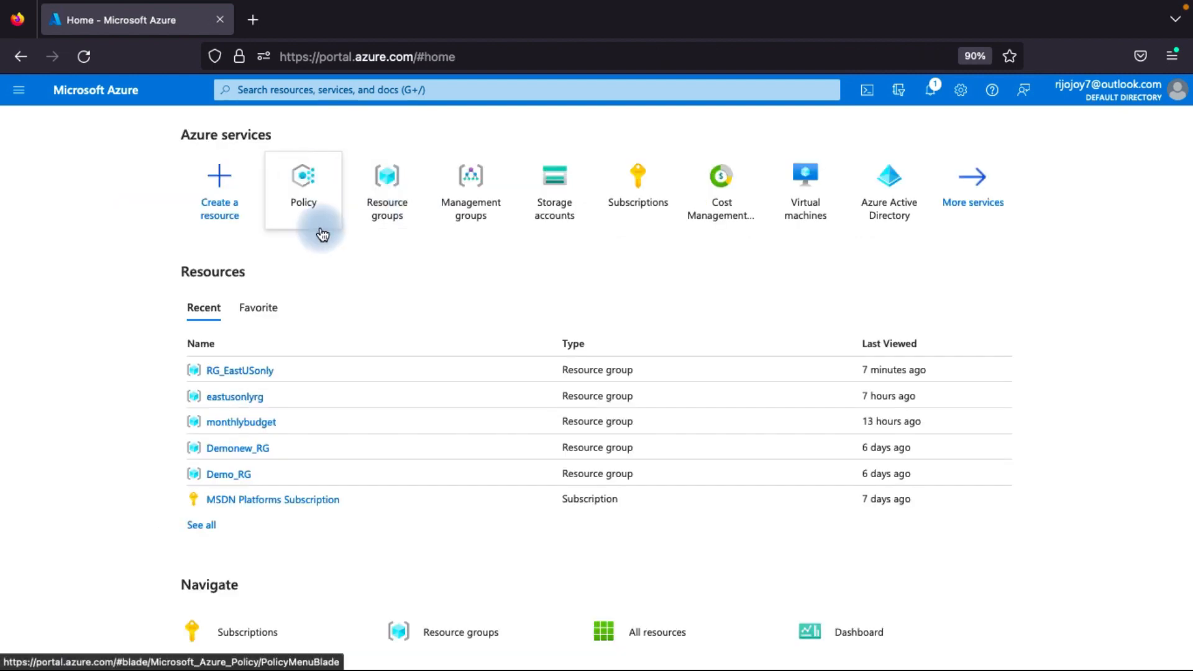
pyautogui.click(319, 202)
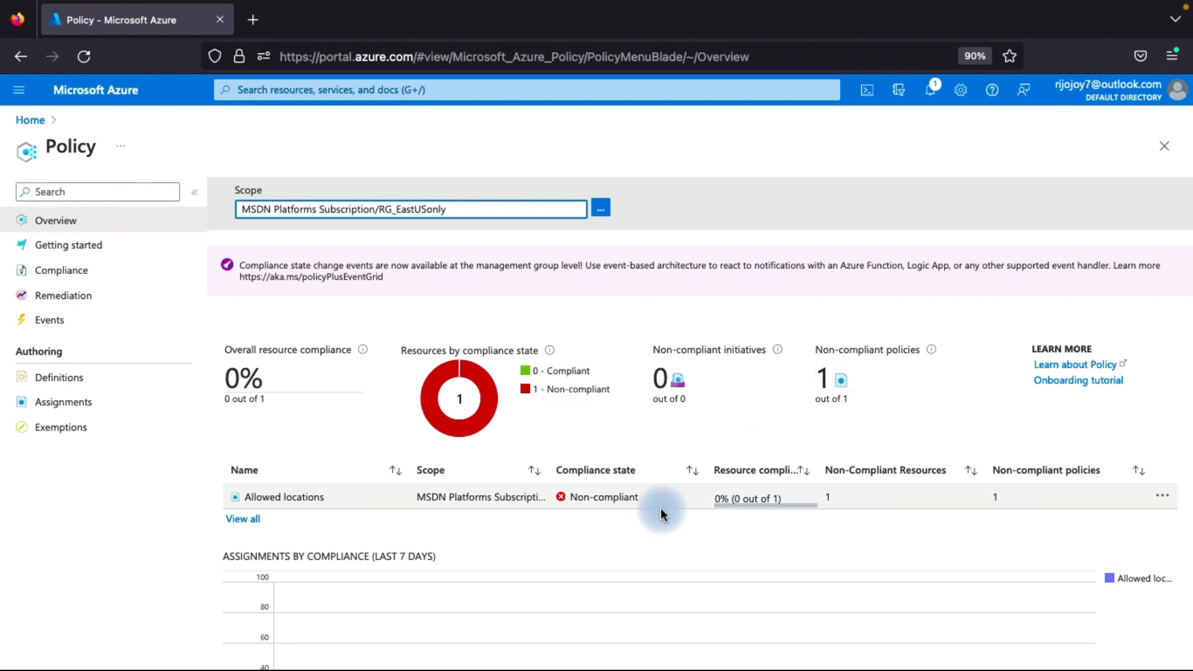
pyautogui.scroll(-1, 372, 521)
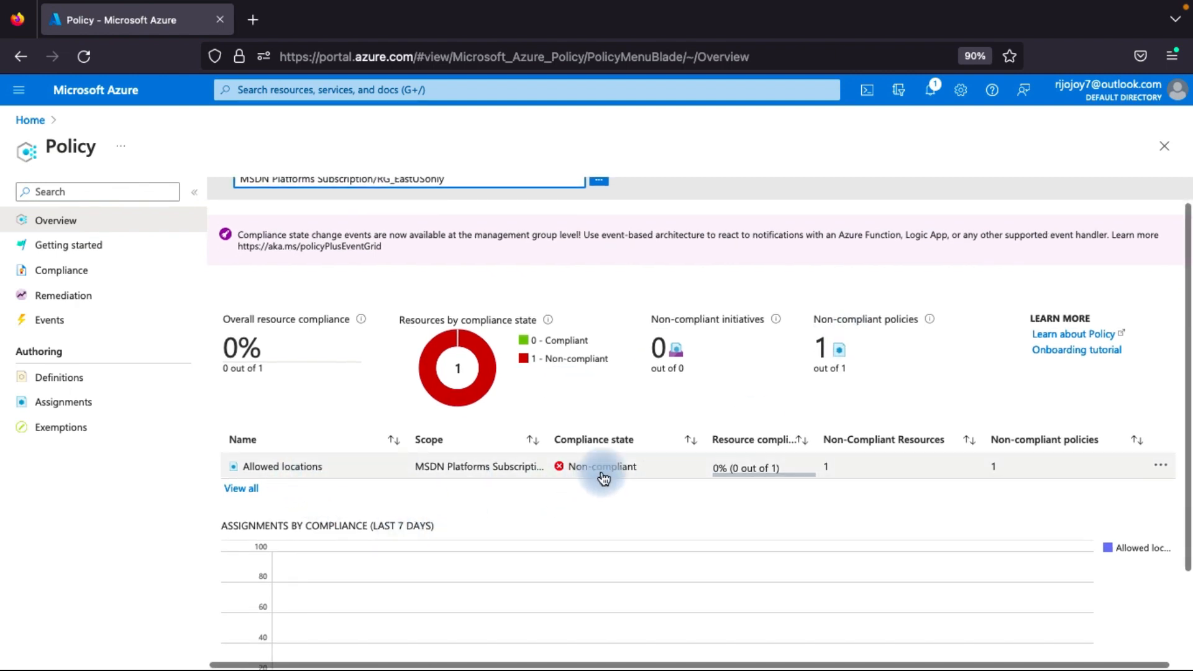
pyautogui.scroll(1, 580, 443)
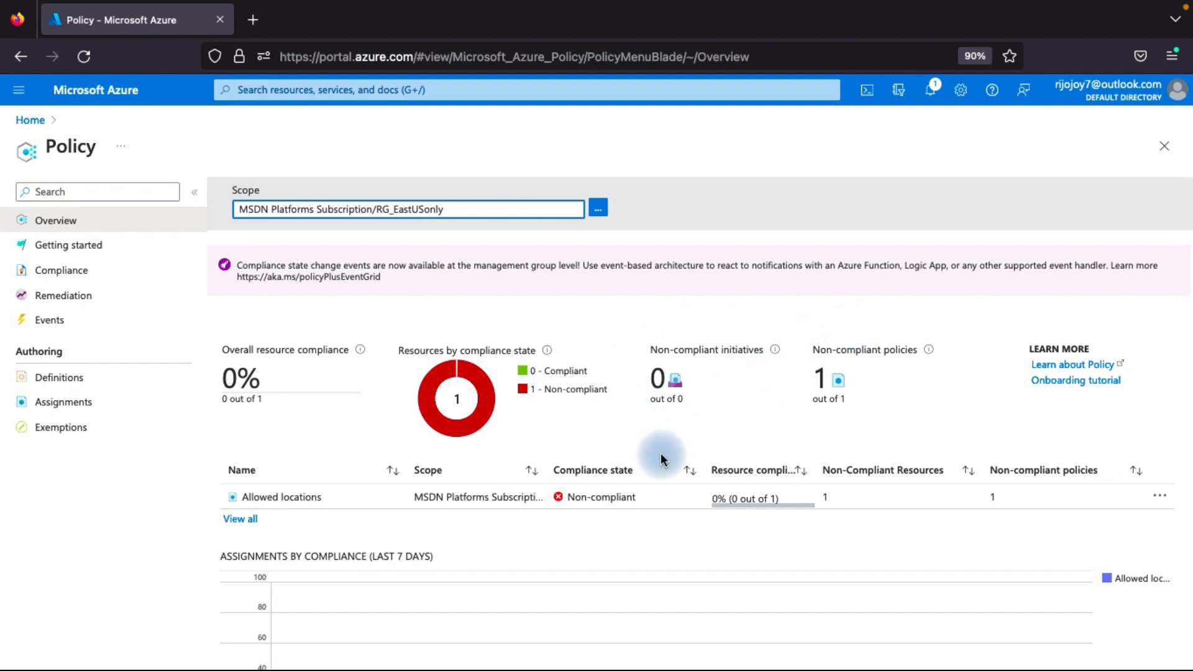
# Open the Allowed locations assignment's compliance page and examine the compliance reason details for the westusstorge storage account.
pyautogui.click(497, 501)
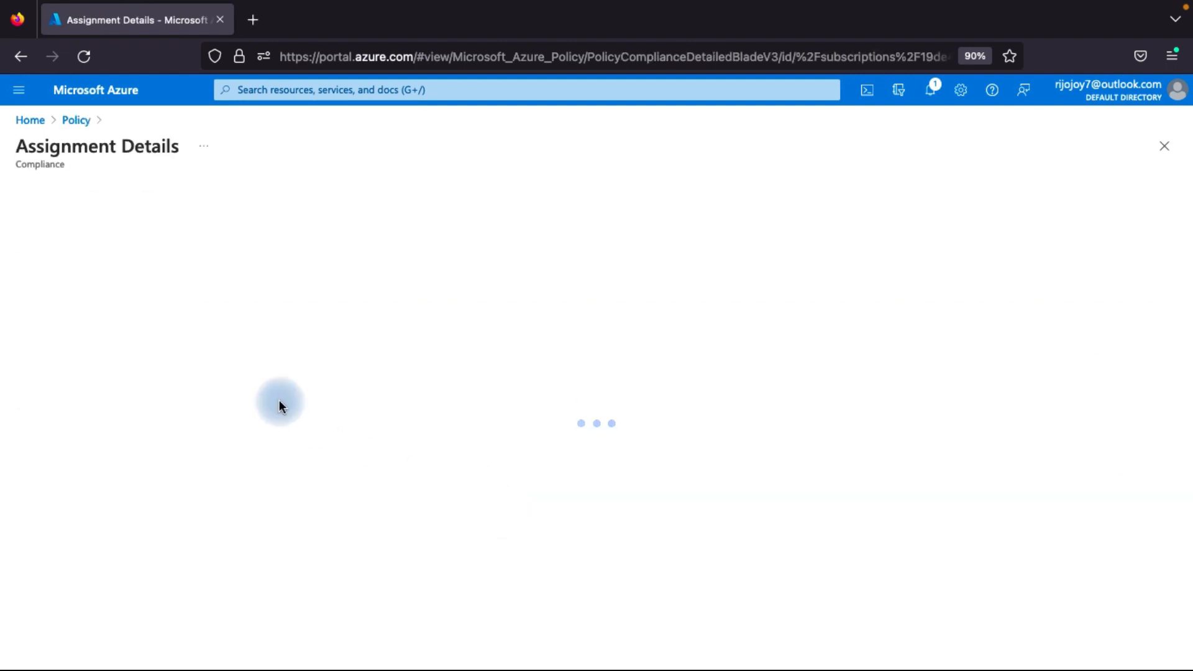
pyautogui.scroll(-3, 267, 528)
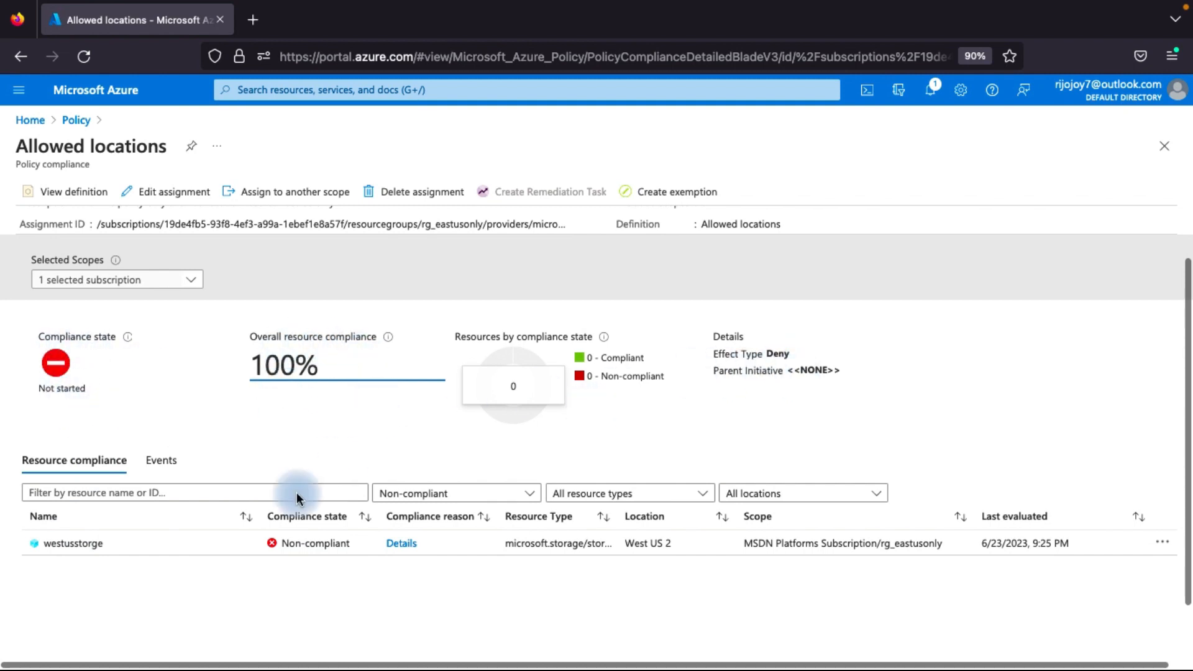
pyautogui.click(410, 547)
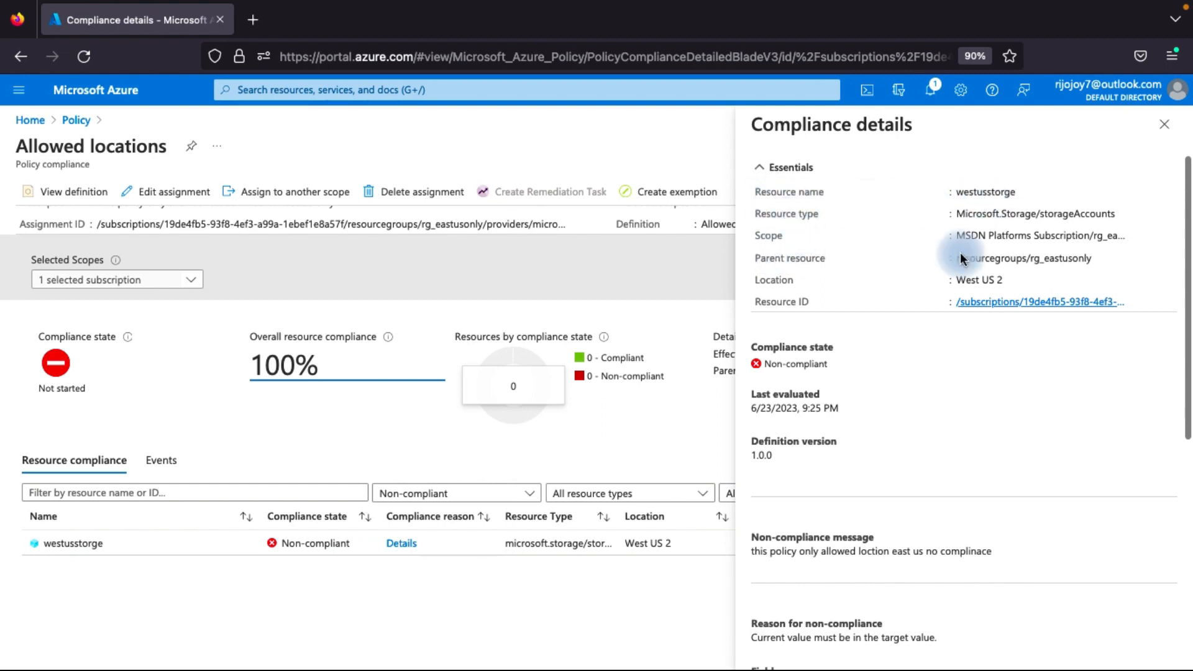
pyautogui.scroll(-1, 819, 417)
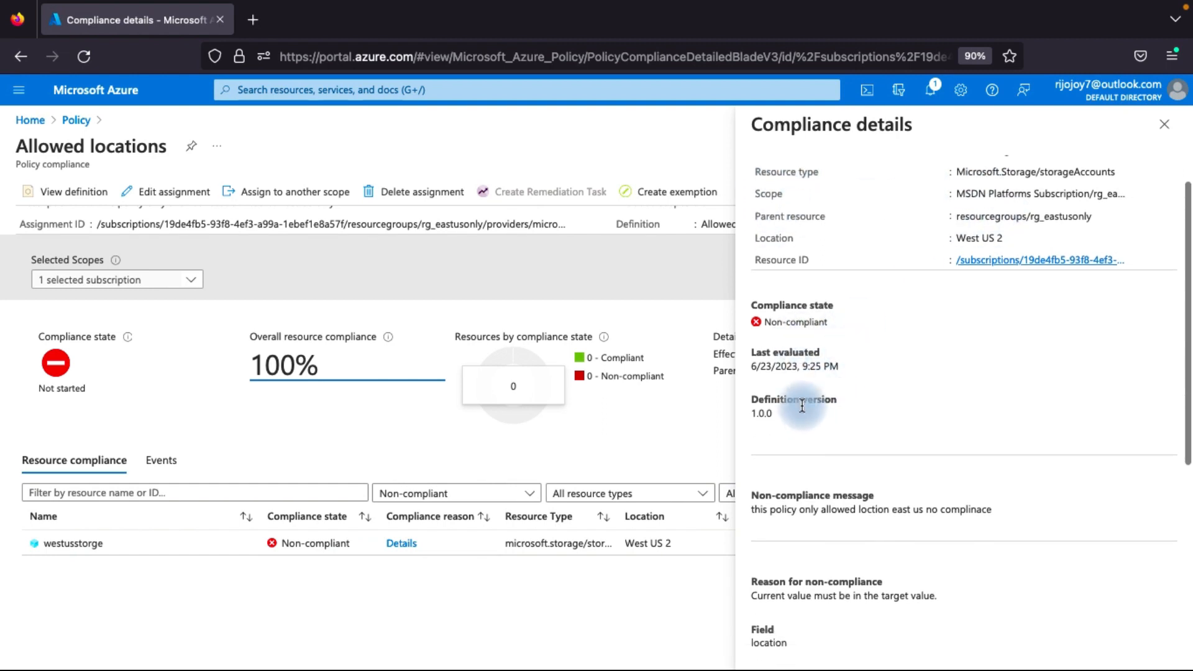
pyautogui.scroll(-1, 804, 498)
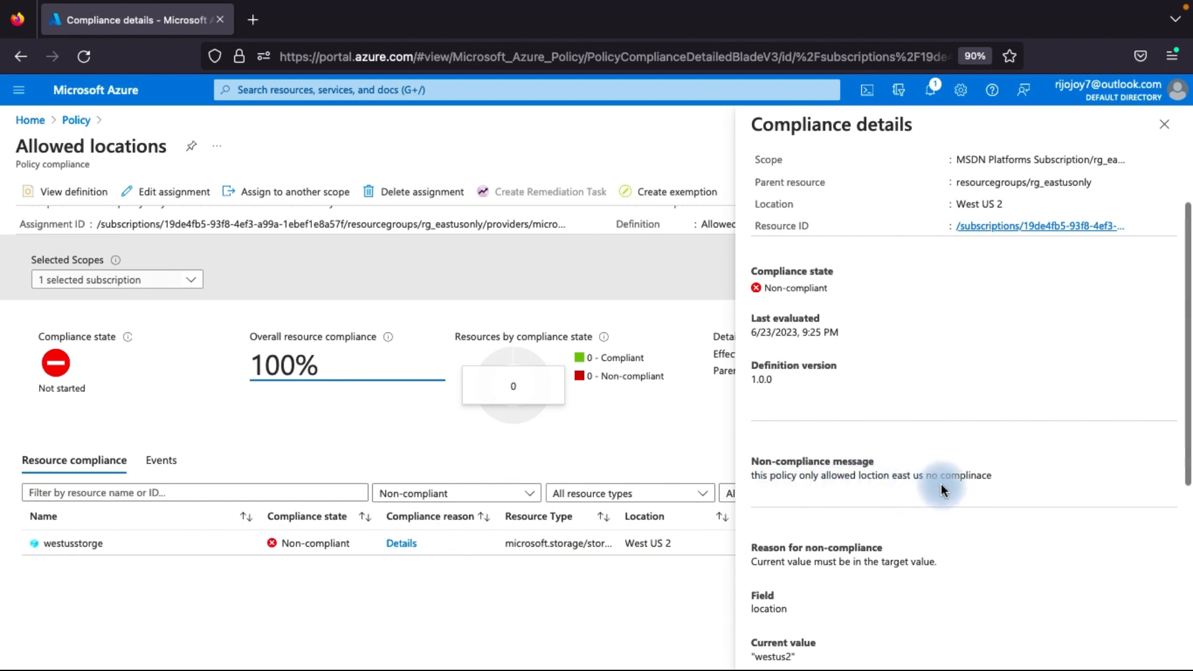
pyautogui.click(1160, 126)
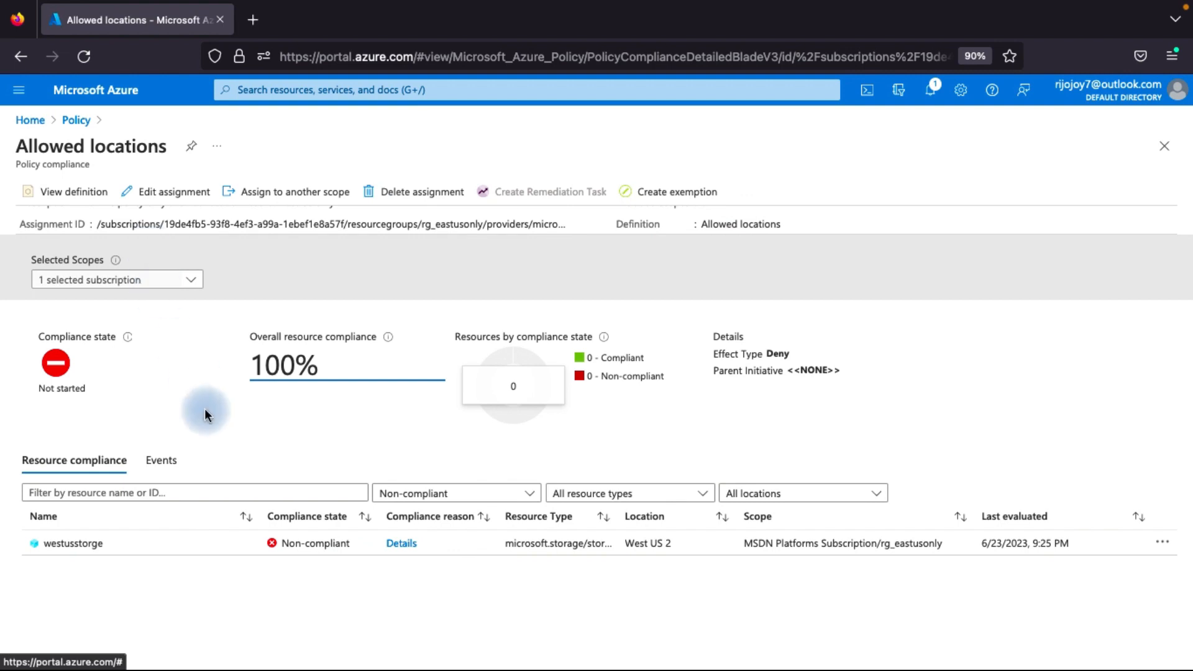
pyautogui.scroll(2, 205, 413)
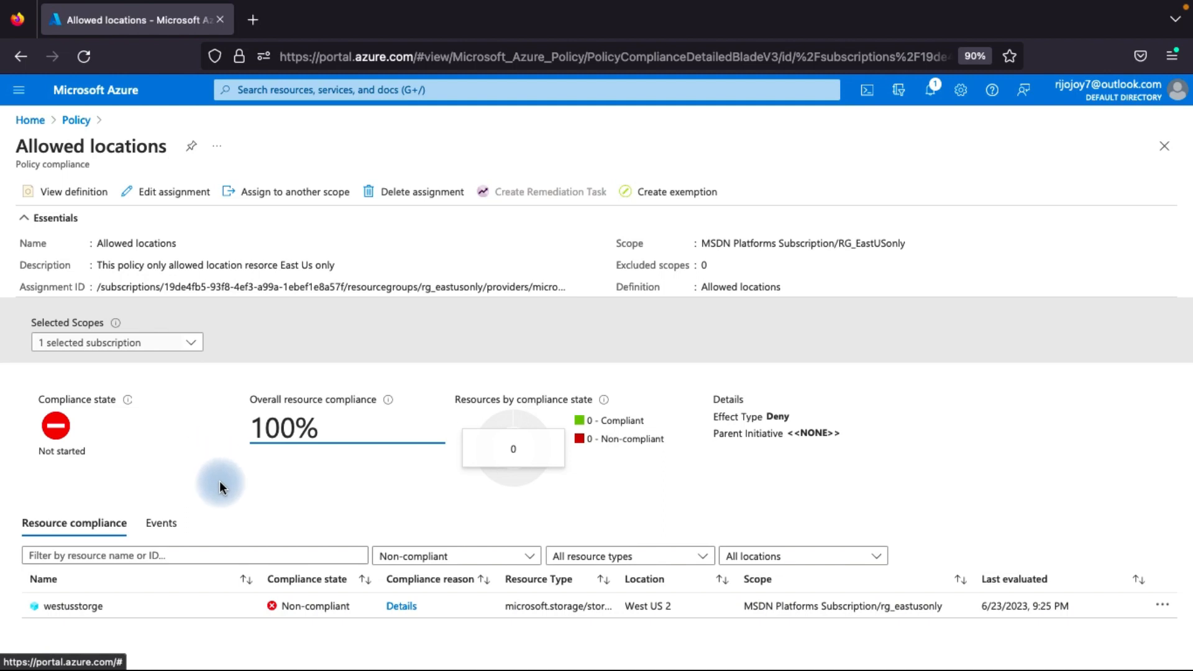
pyautogui.scroll(-1, 220, 485)
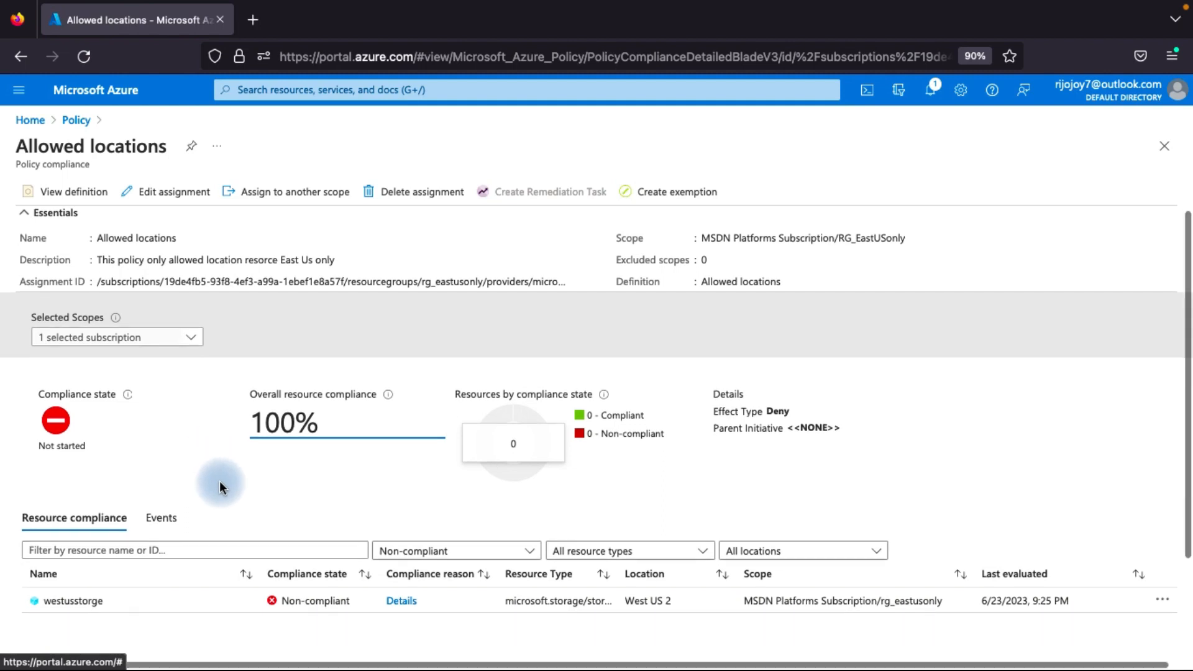
# Open RG_EastUSonly from the portal home and start creating a Microsoft Storage account in it from the Marketplace.
pyautogui.click(105, 94)
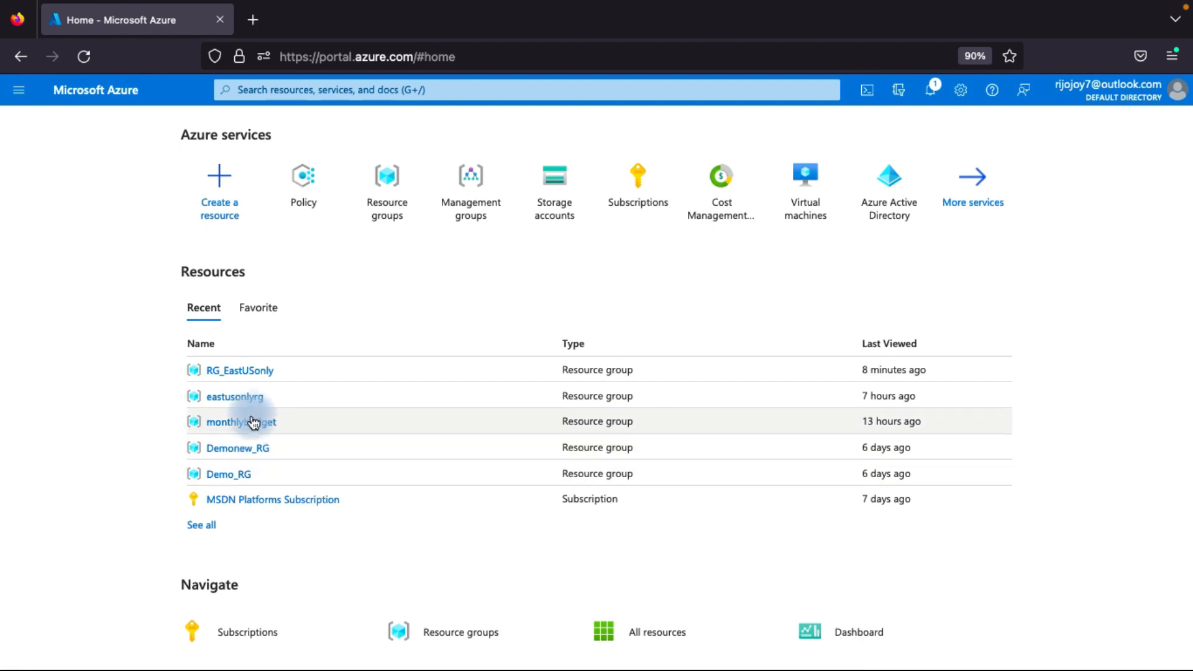
pyautogui.click(253, 370)
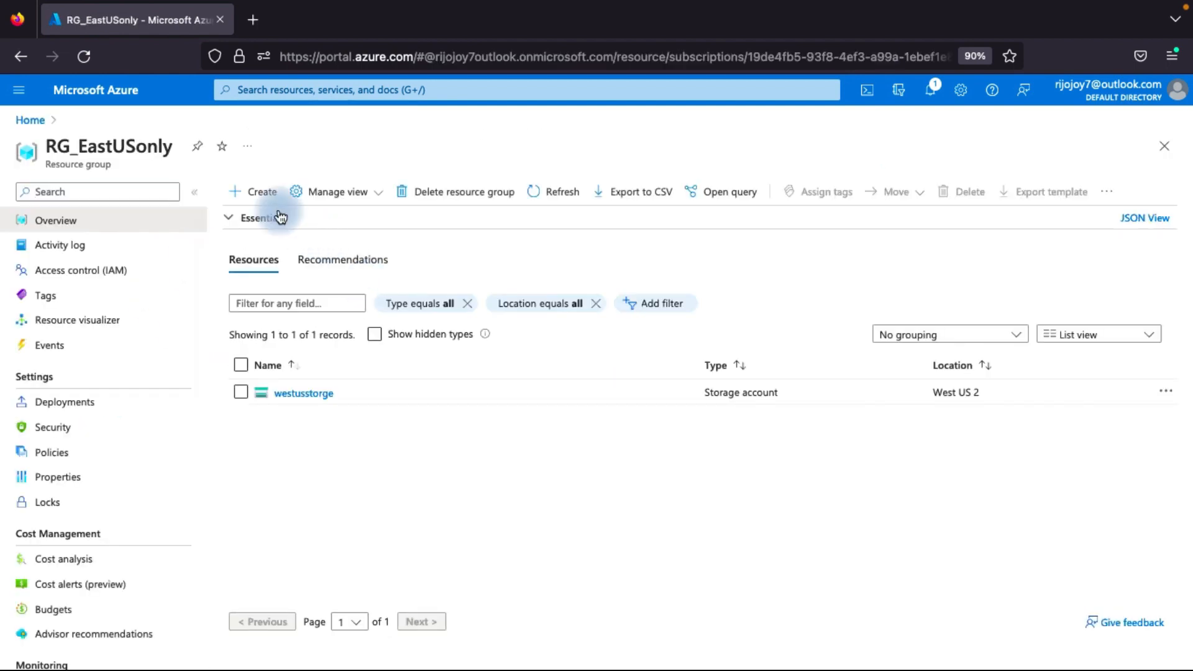
pyautogui.click(261, 193)
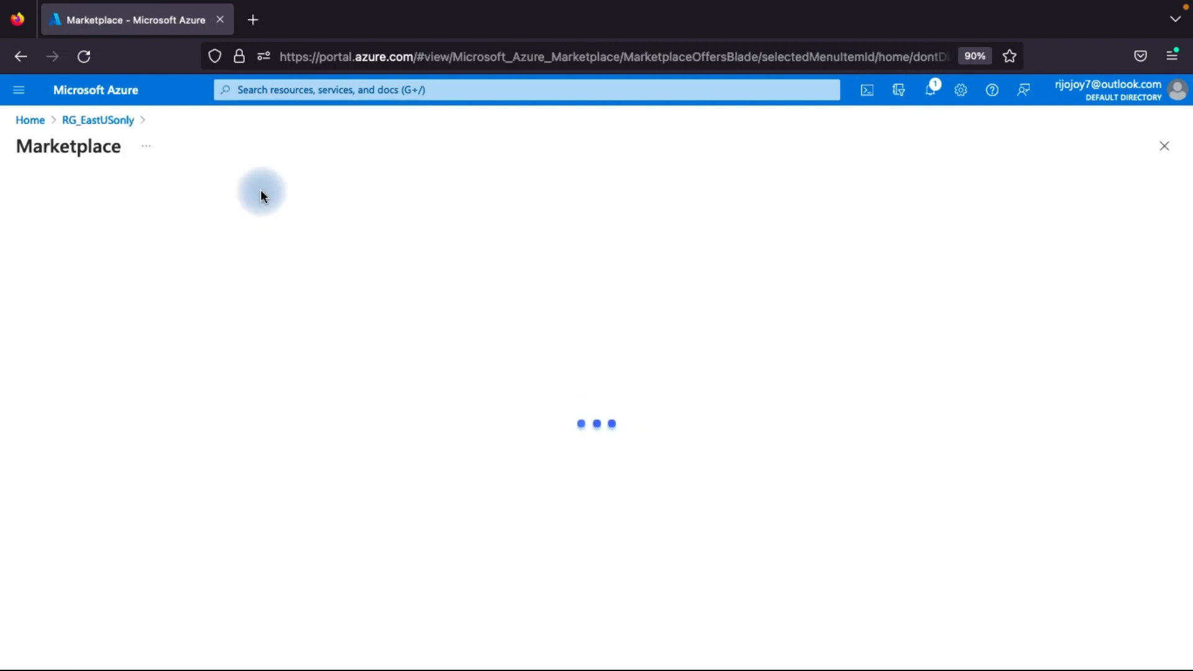
pyautogui.write('stor')
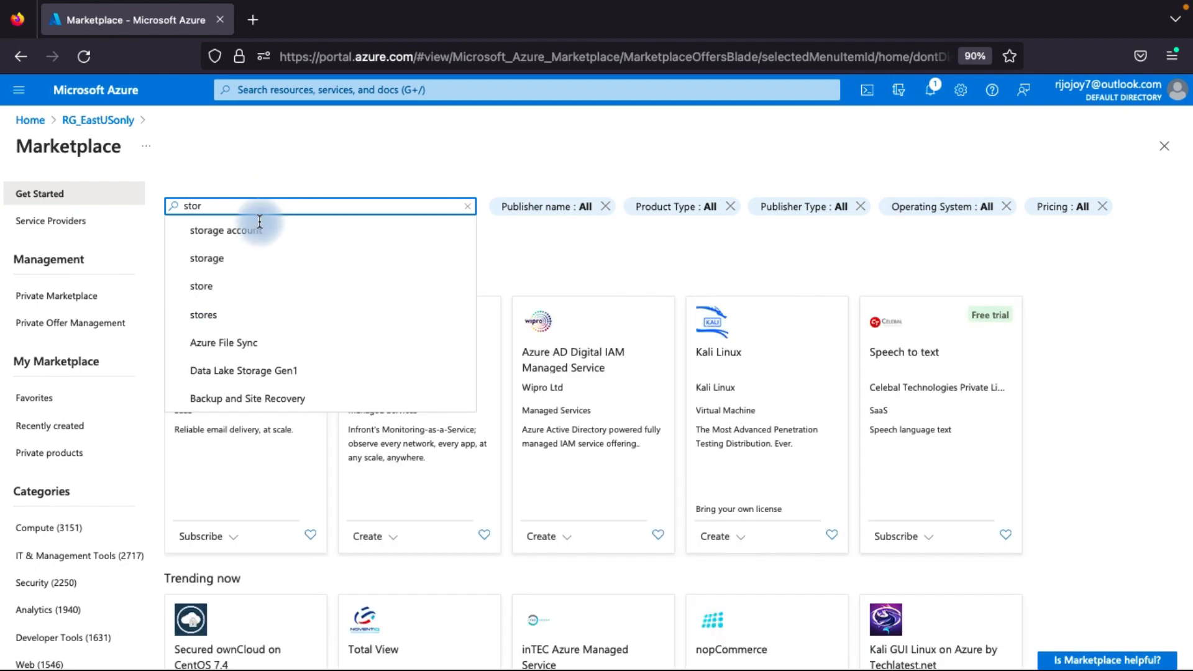
pyautogui.click(272, 232)
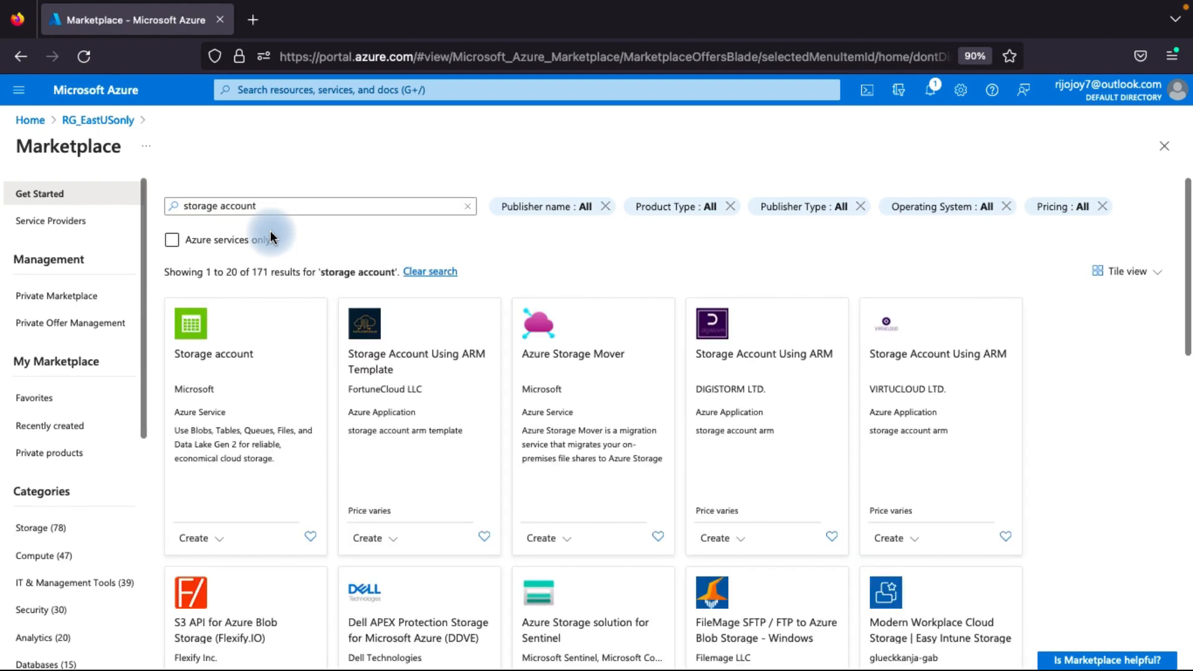
pyautogui.click(230, 412)
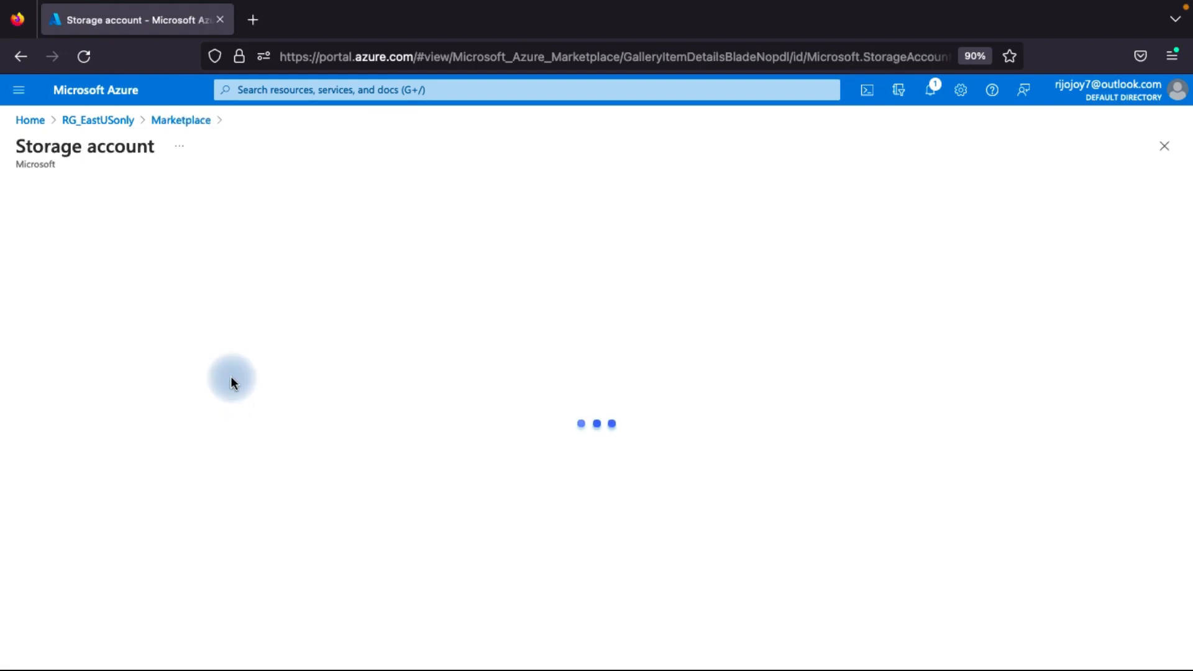
pyautogui.click(339, 284)
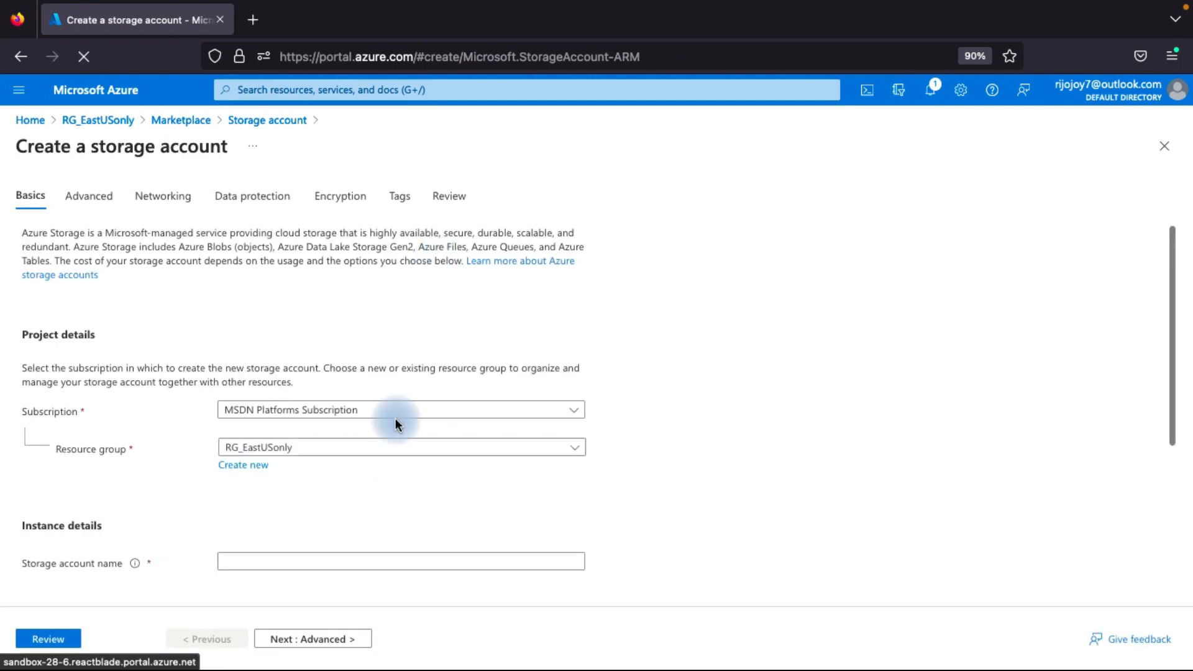
# Name the new storage account demostgdd and set its region to (Europe) UK South.
pyautogui.scroll(-3, 392, 435)
pyautogui.scroll(-1, 297, 413)
pyautogui.click(273, 368)
pyautogui.write('demostg')
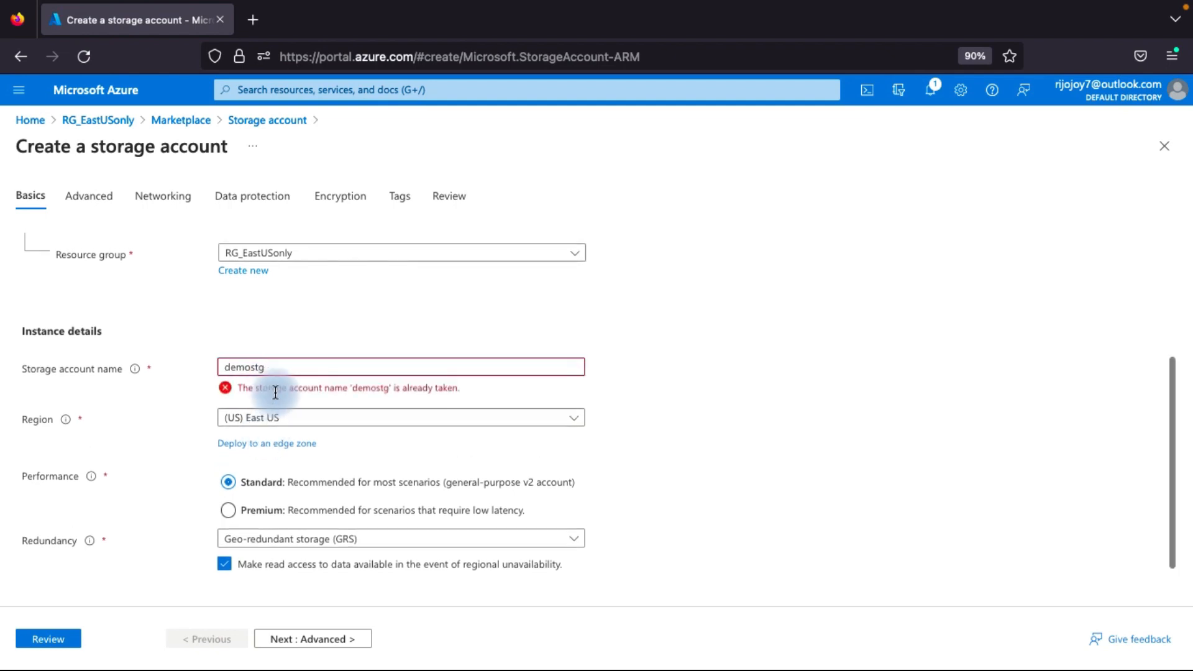
pyautogui.click(281, 419)
pyautogui.click(277, 366)
pyautogui.write('dd')
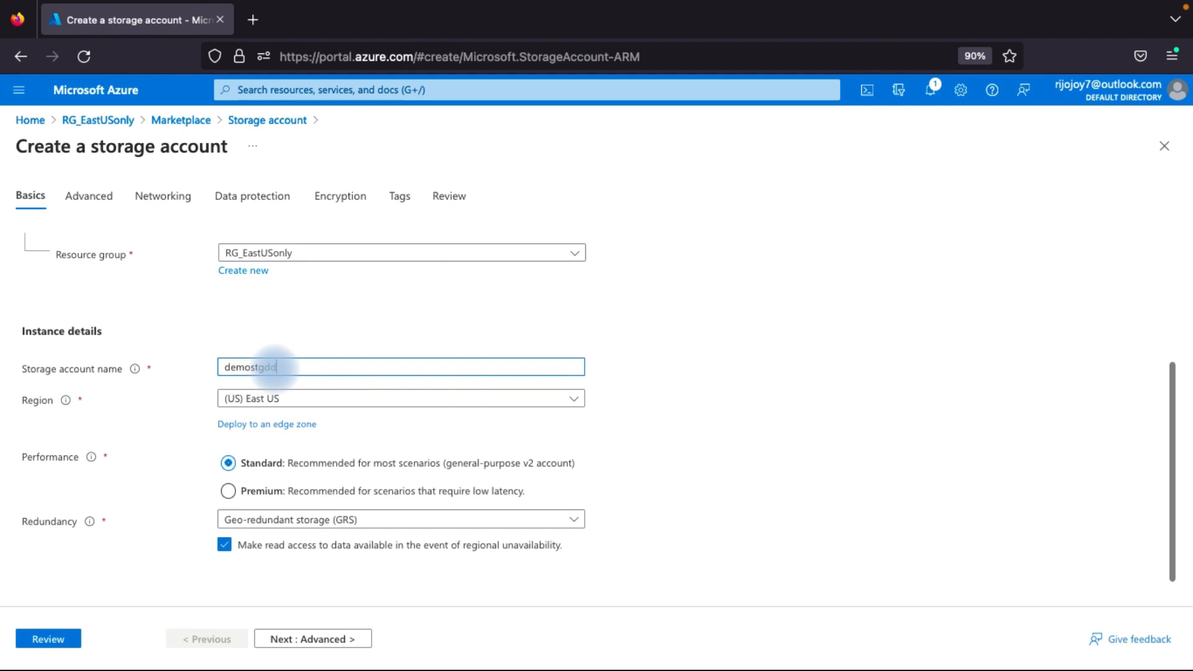
pyautogui.click(287, 409)
pyautogui.scroll(-2, 772, 541)
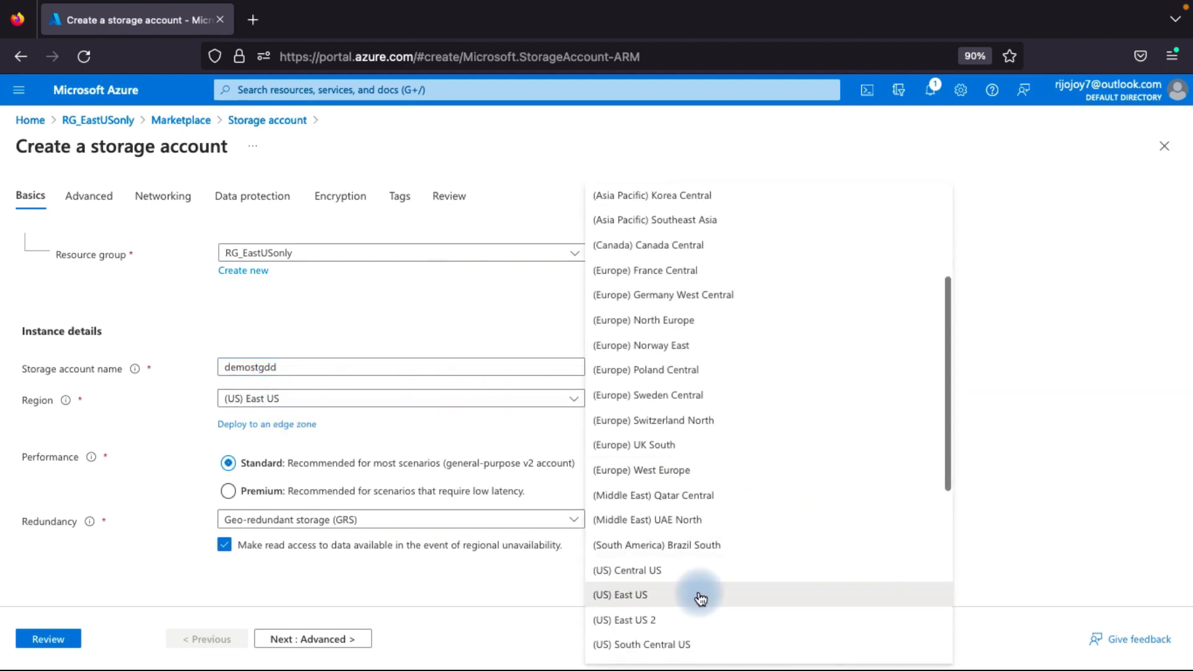
pyautogui.click(687, 455)
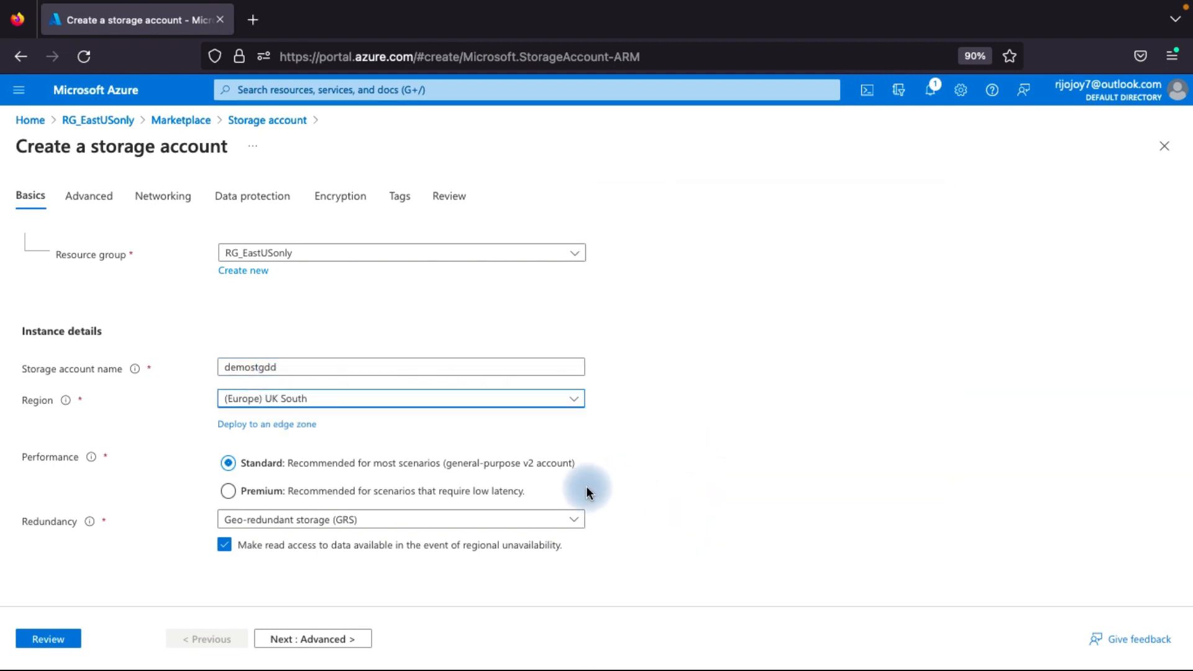
# Keep the default advanced, networking, data protection and encryption settings for the storage account and proceed to its tags.
pyautogui.click(320, 645)
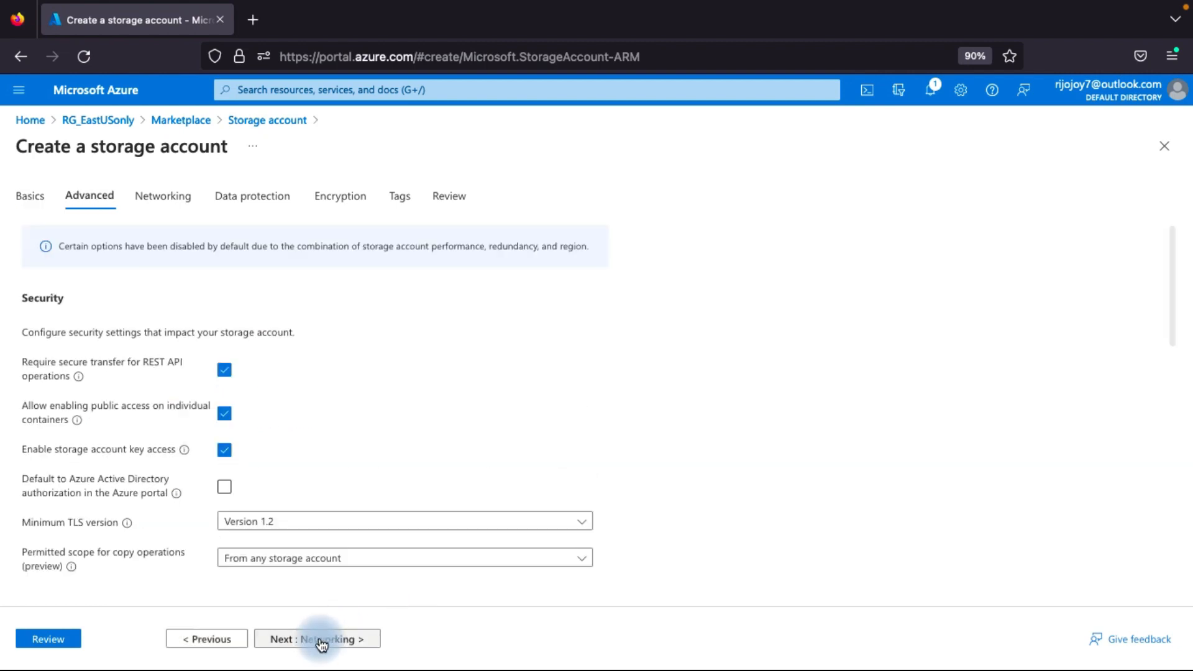
pyautogui.click(321, 645)
pyautogui.click(321, 640)
pyautogui.click(321, 640)
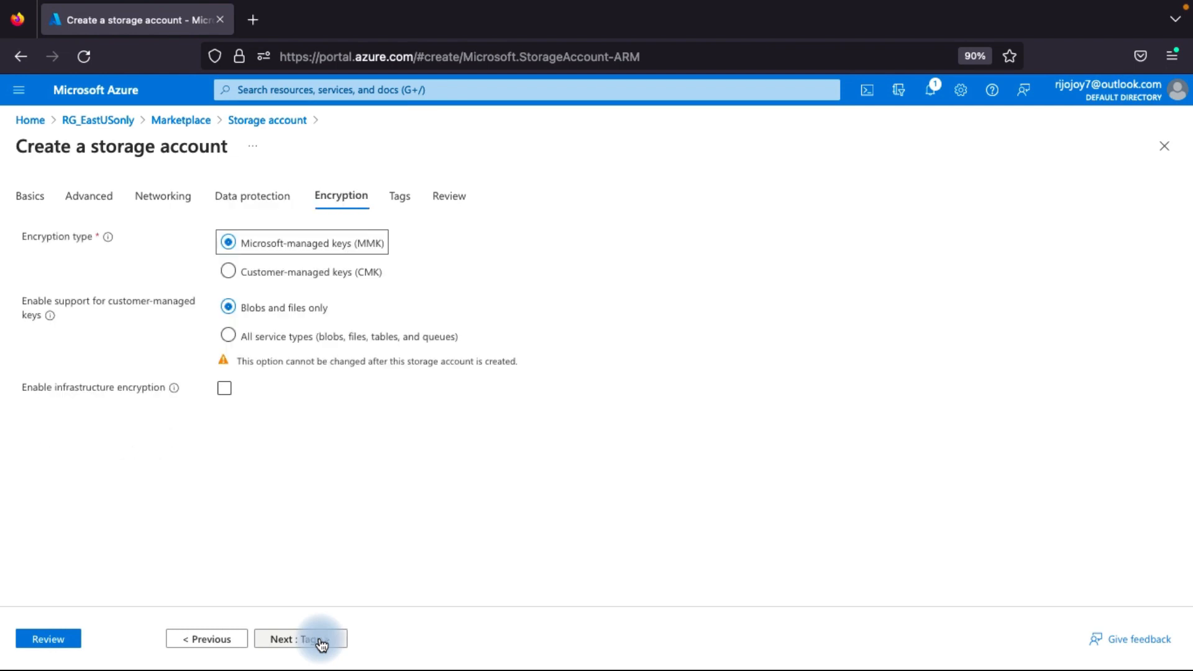
pyautogui.click(320, 640)
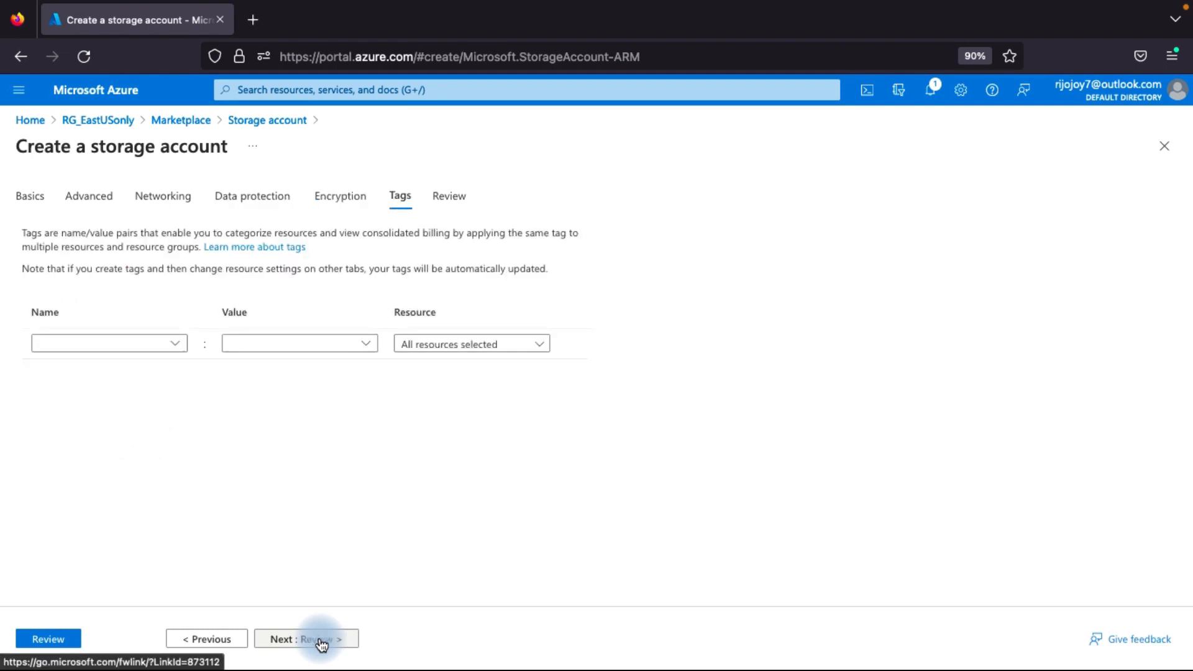
# Leave the tags empty, validate the storage account configuration, read the validation details and close them.
pyautogui.click(320, 640)
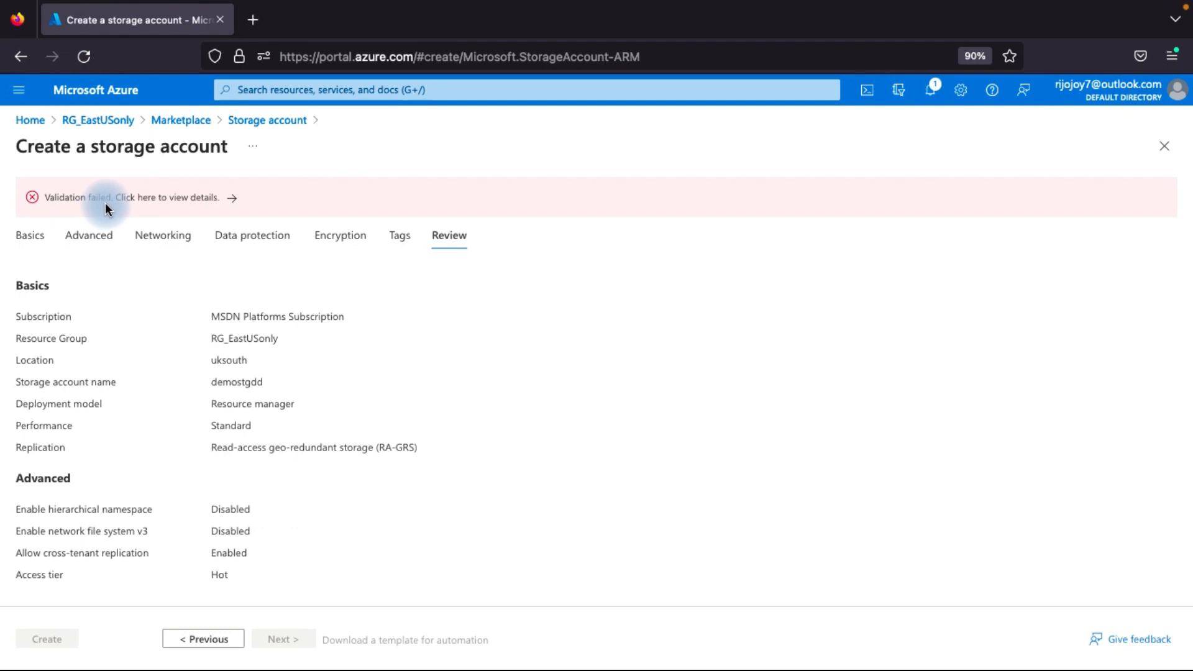
pyautogui.click(200, 204)
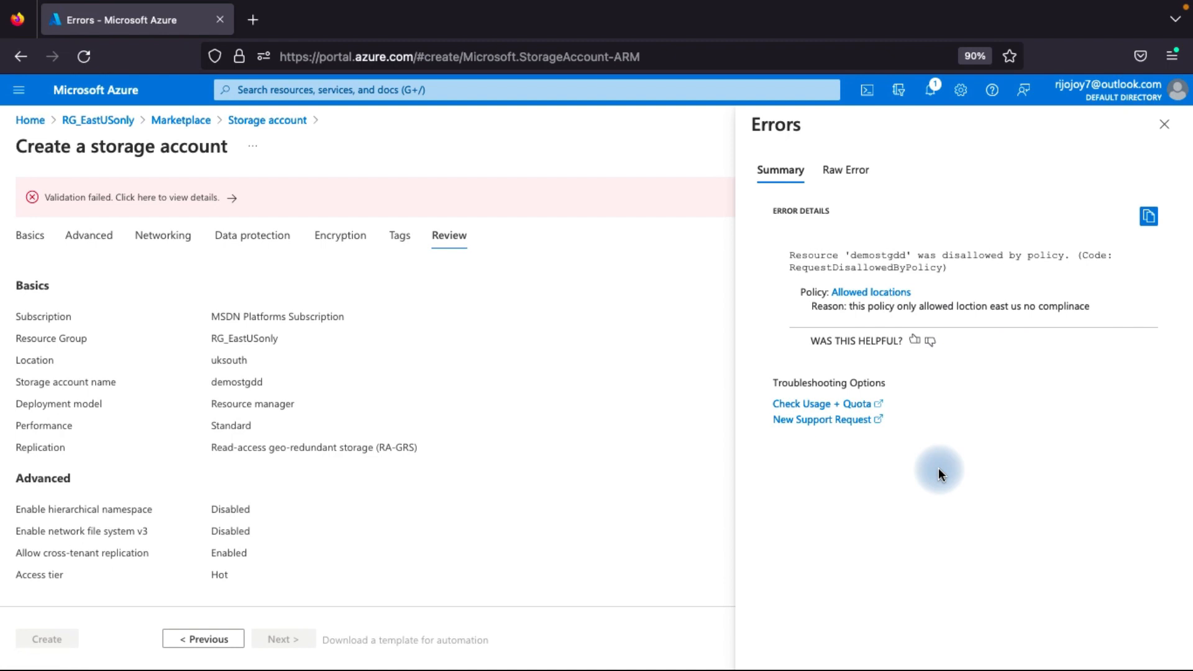
pyautogui.click(1164, 125)
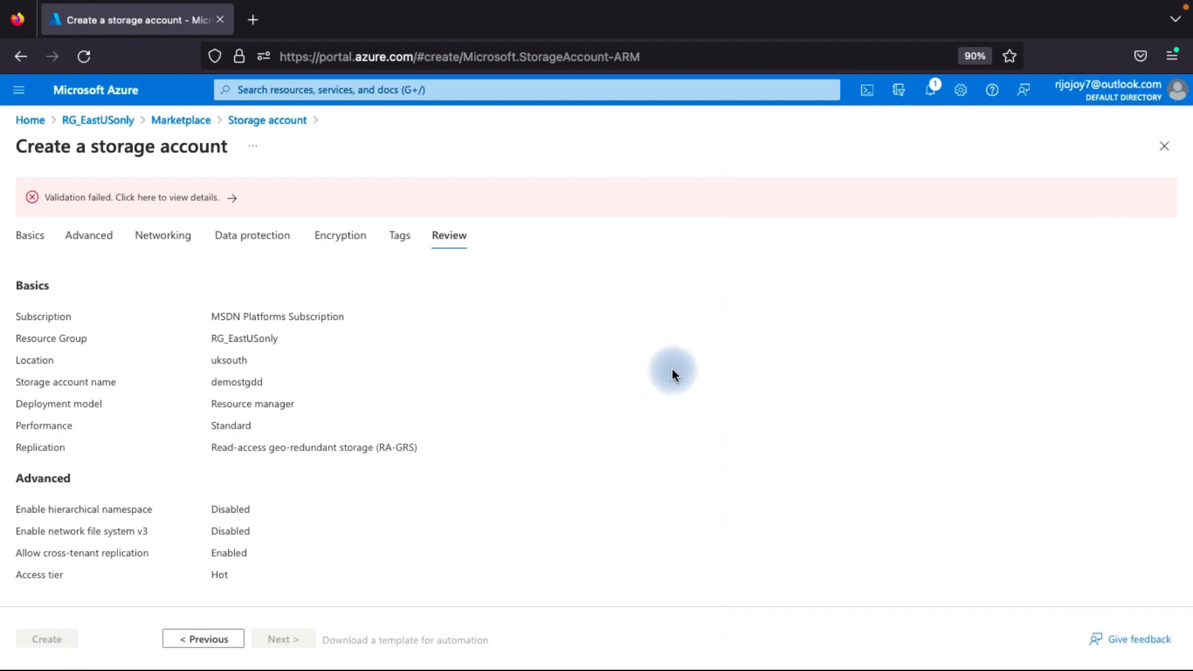